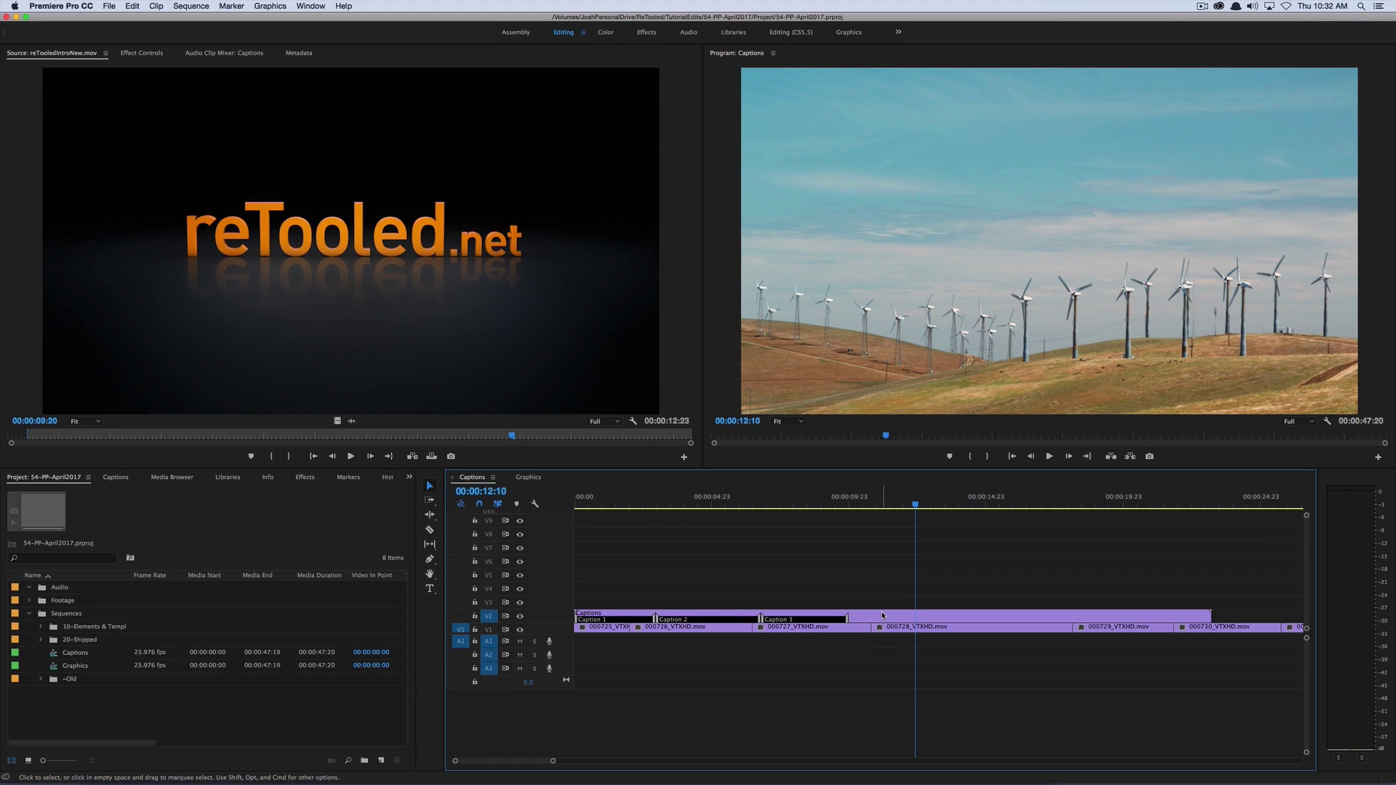
- Set the background colour of all three captions to Magenta (Dark)
{"action": "left_click_drag", "start_coordinate": [599, 501], "coordinate": [788, 526]}
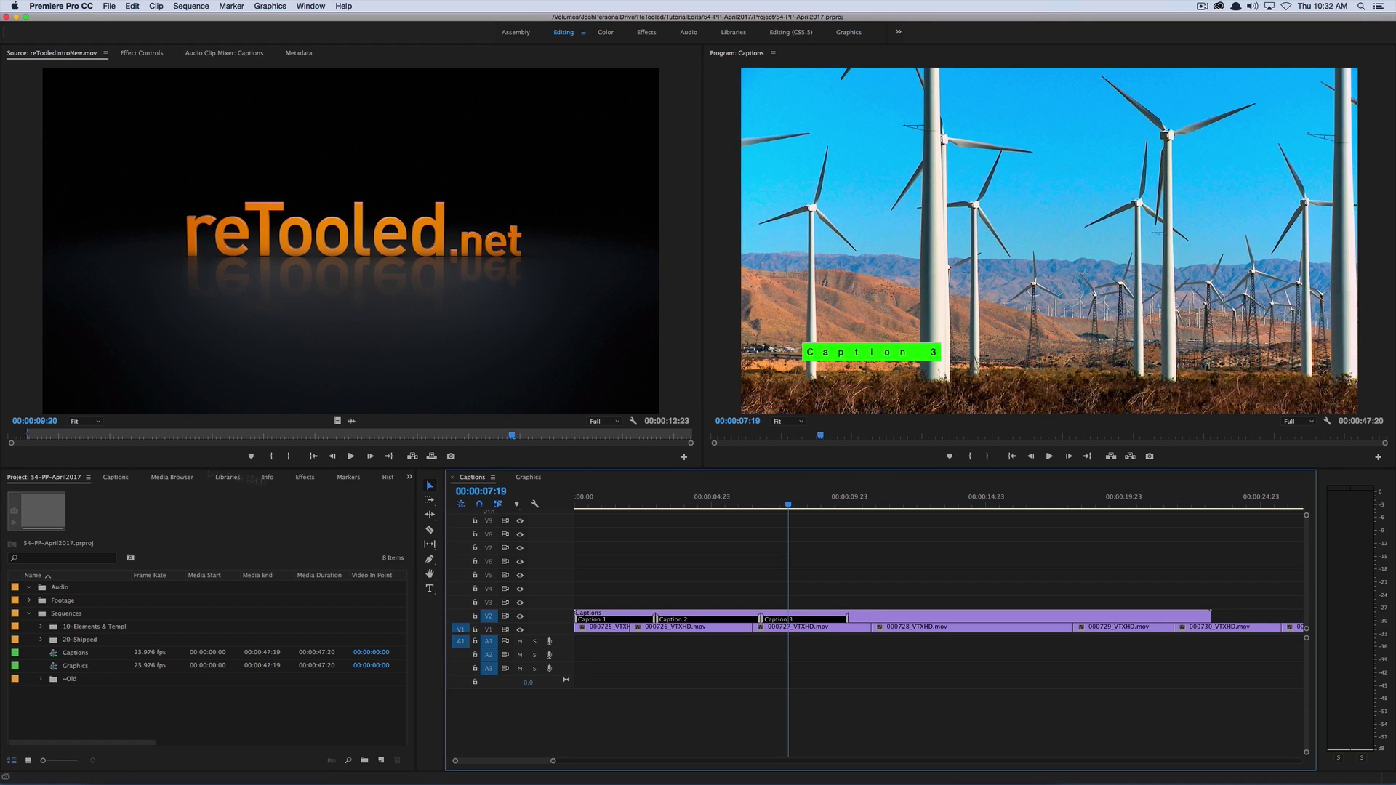
{"action": "left_click", "coordinate": [116, 477]}
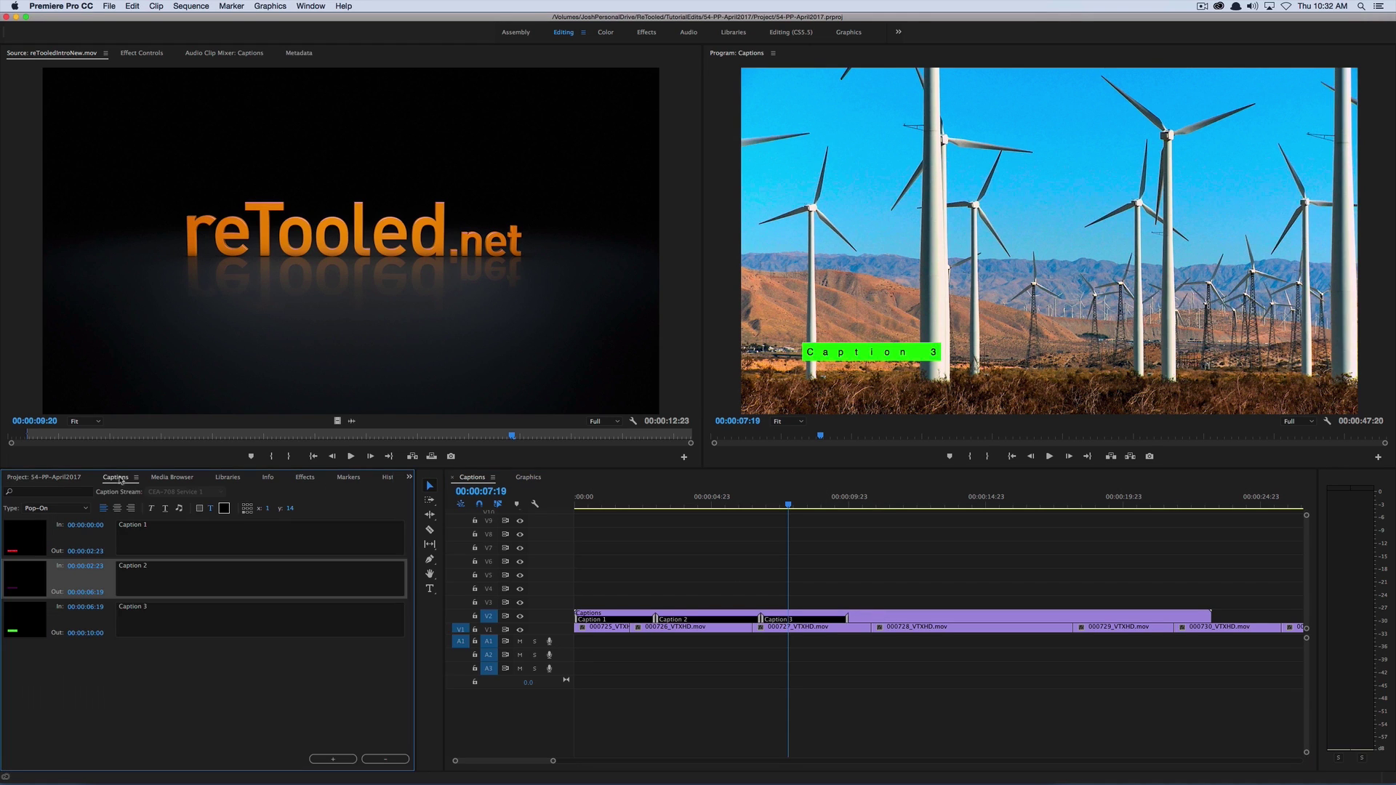
{"action": "left_click", "coordinate": [29, 540], "text": "shift"}
{"action": "left_click", "coordinate": [20, 627], "text": "shift"}
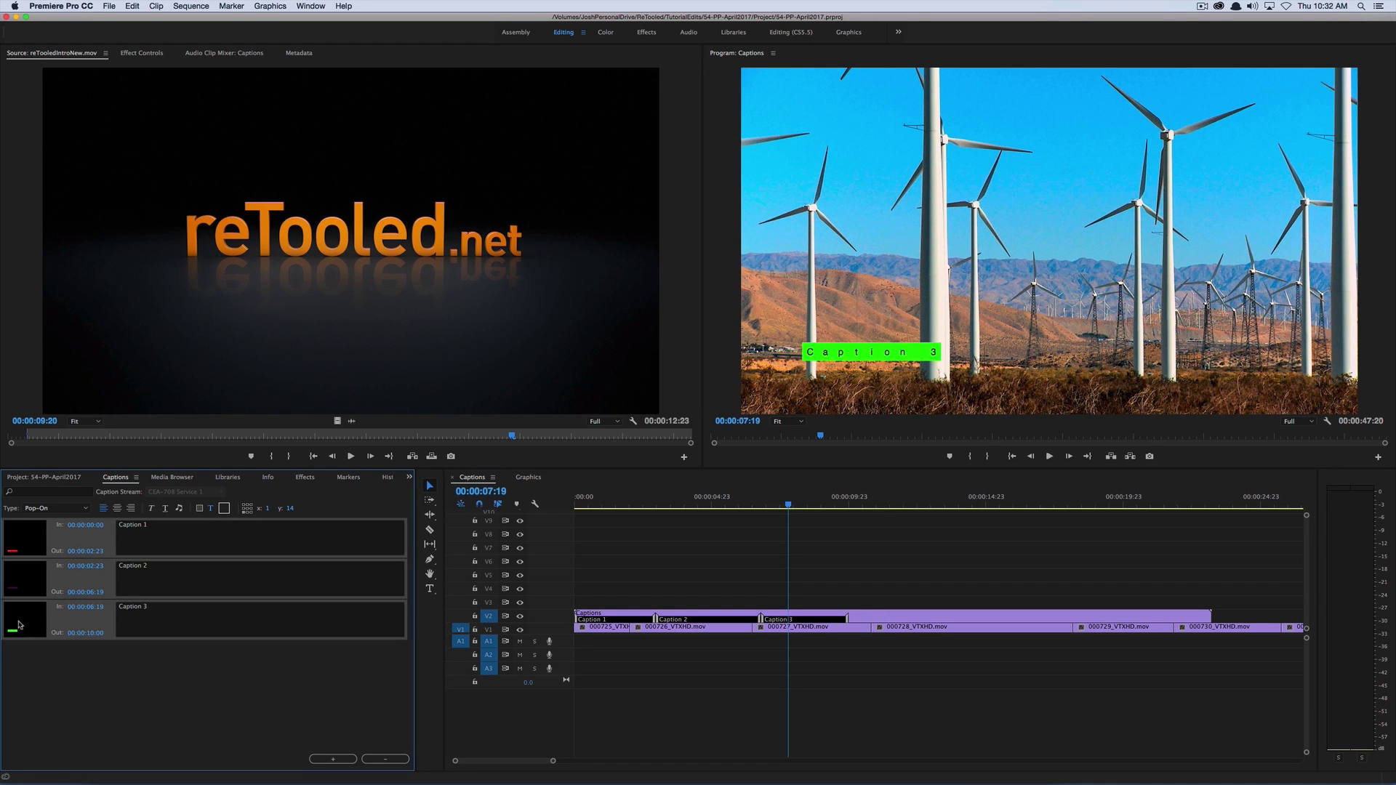
{"action": "left_click", "coordinate": [201, 509]}
{"action": "left_click", "coordinate": [222, 509]}
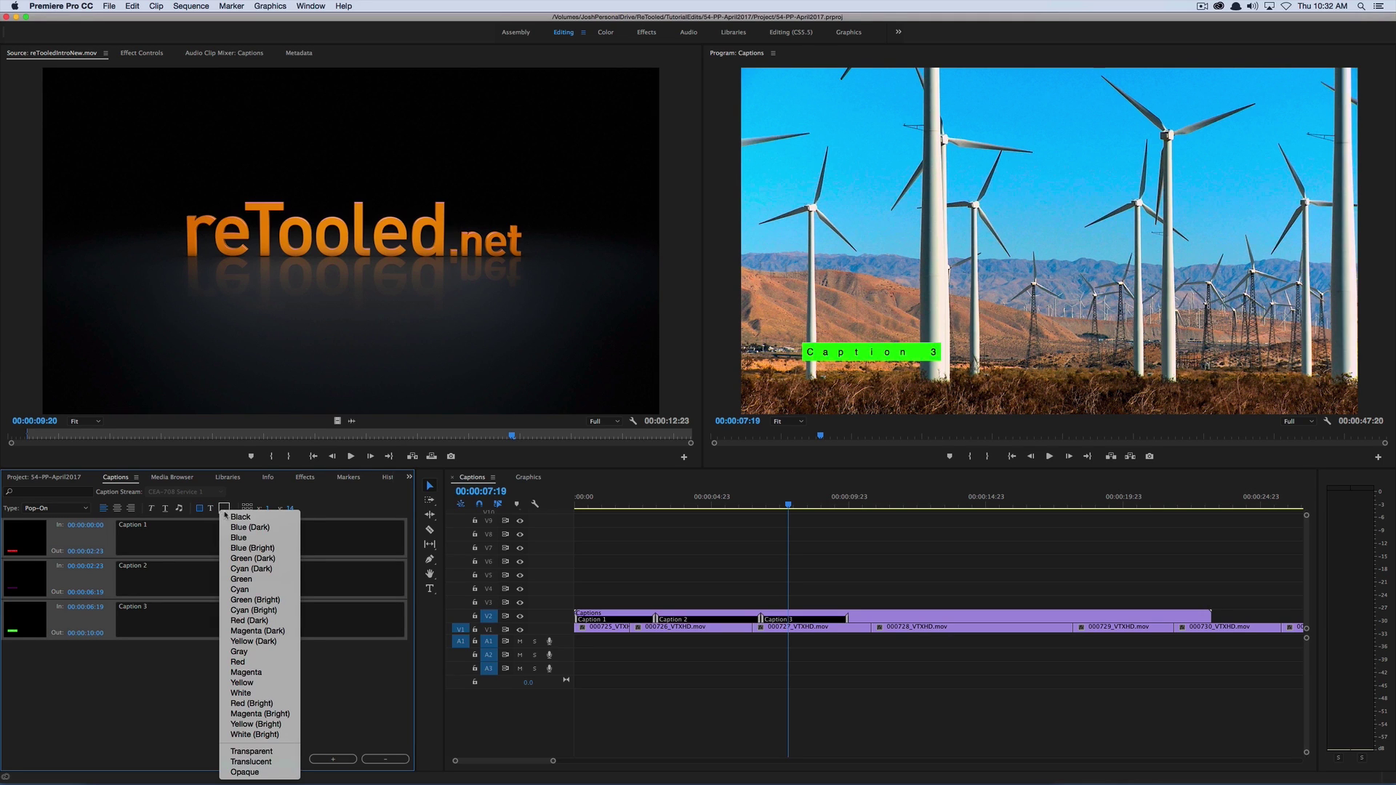
{"action": "left_click", "coordinate": [268, 631]}
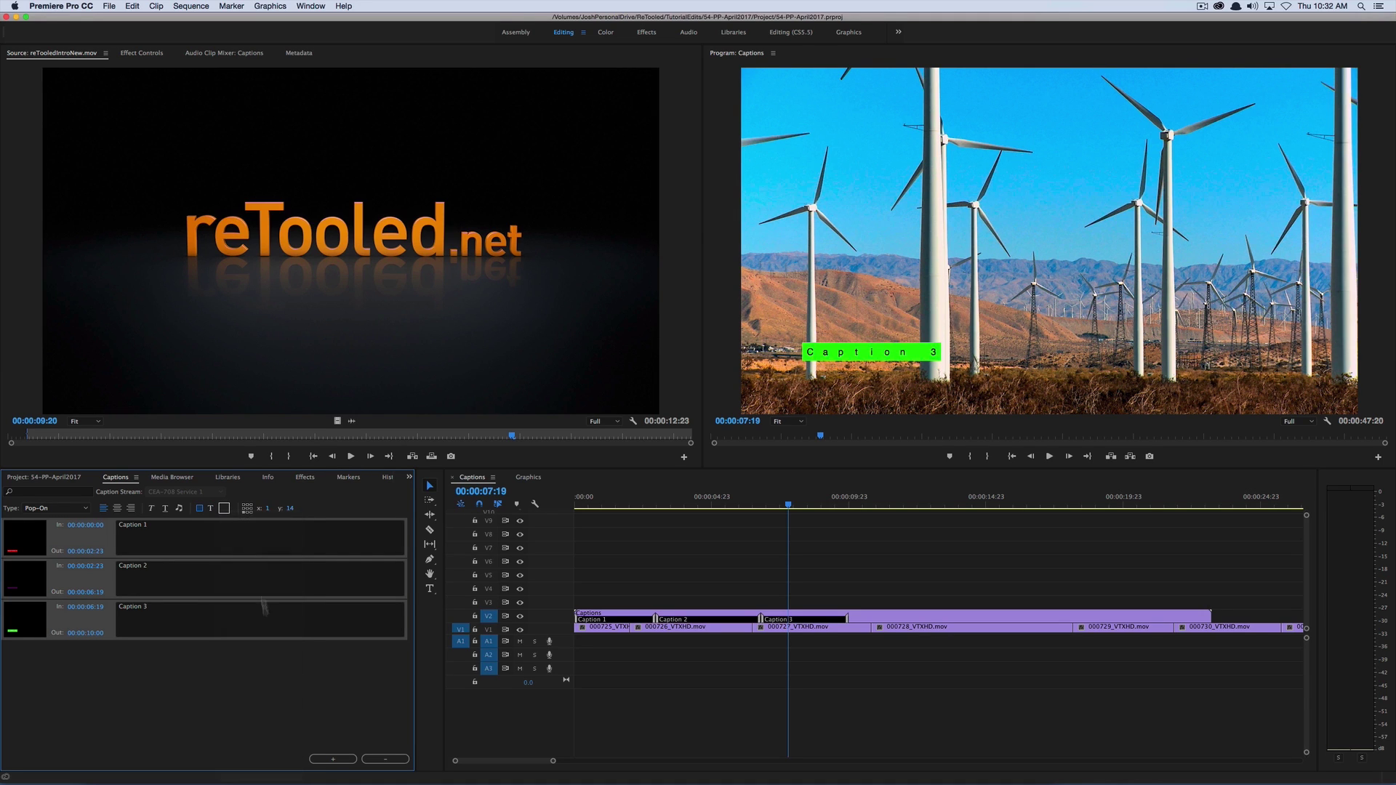
- Set the text colour of all three captions to White and preview them across the sequence
{"action": "left_click", "coordinate": [210, 508]}
{"action": "left_click", "coordinate": [224, 509]}
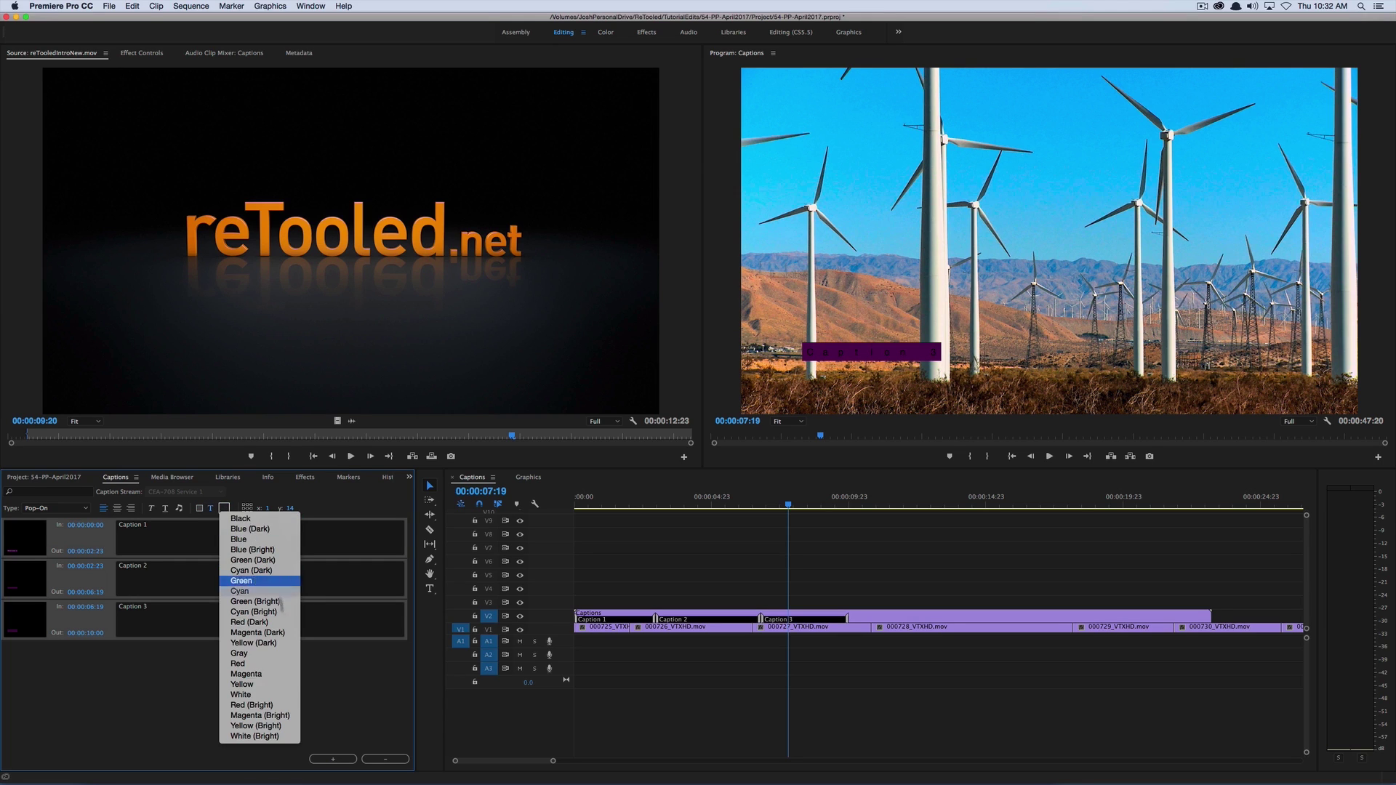
{"action": "left_click", "coordinate": [265, 695]}
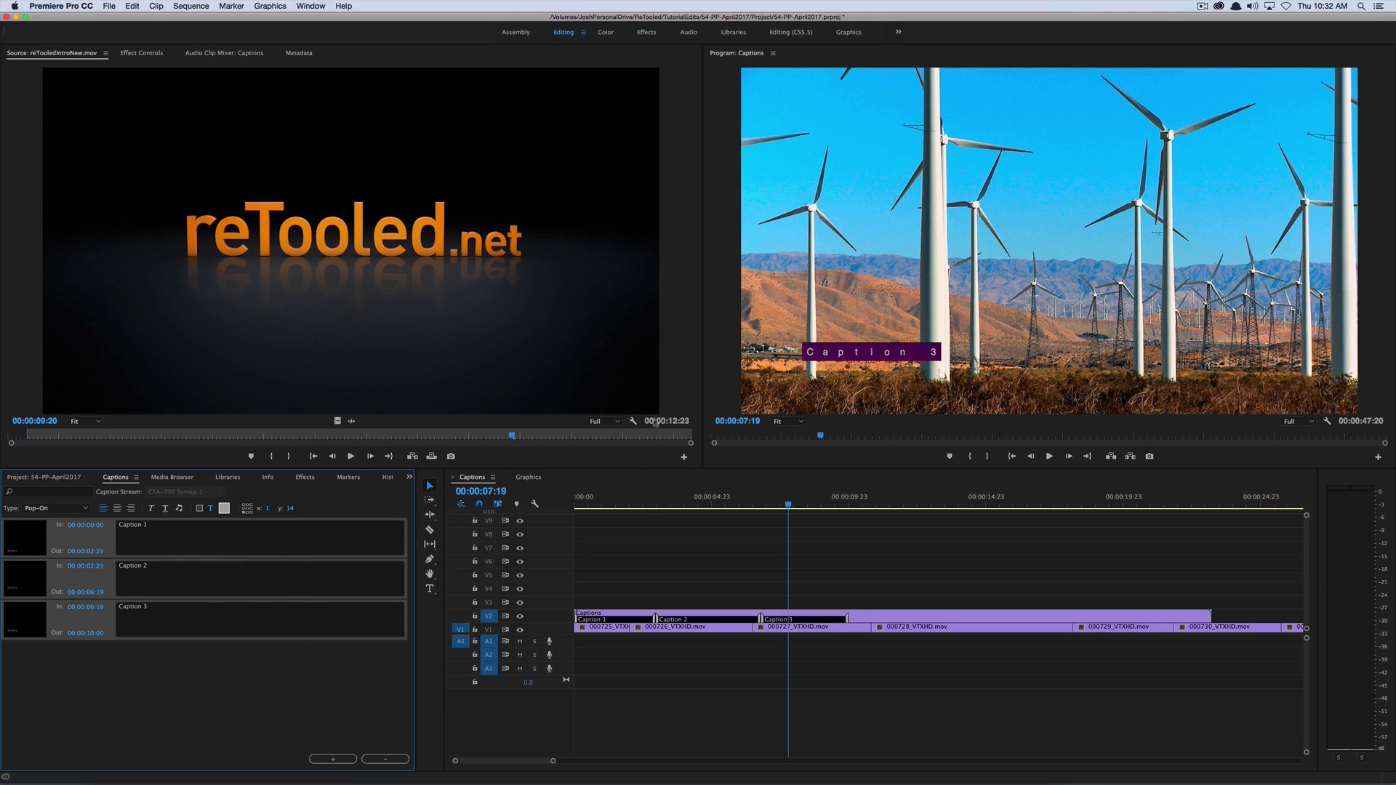
{"action": "left_click", "coordinate": [615, 503]}
{"action": "mouse_move", "coordinate": [615, 504]}
{"action": "left_mouse_down"}
{"action": "mouse_move", "coordinate": [813, 504]}
{"action": "mouse_move", "coordinate": [597, 503]}
{"action": "left_mouse_up"}
{"action": "left_click", "coordinate": [795, 502]}
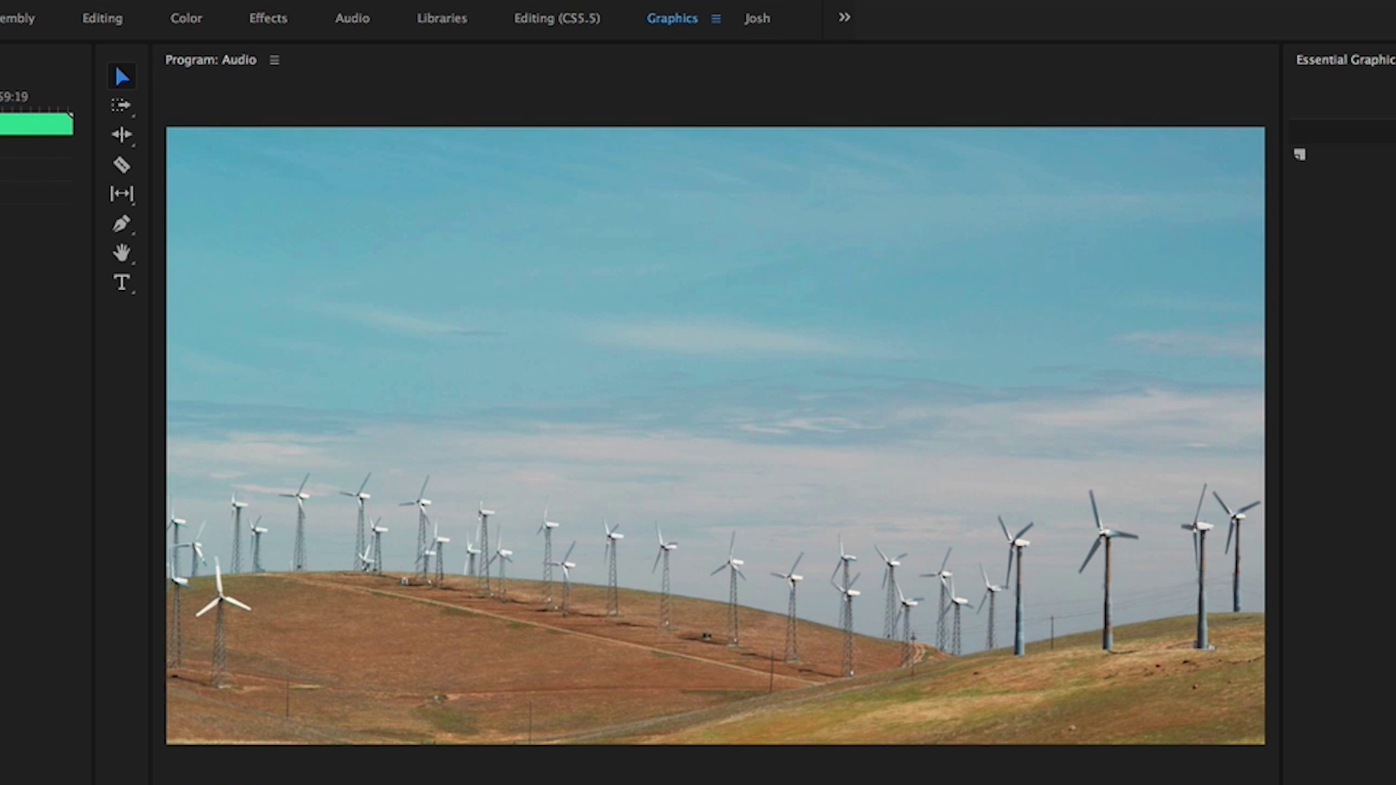
- In the Audio workspace, assign the Music audio type to the song clip and enable its Duration option
{"action": "left_click", "coordinate": [362, 21]}
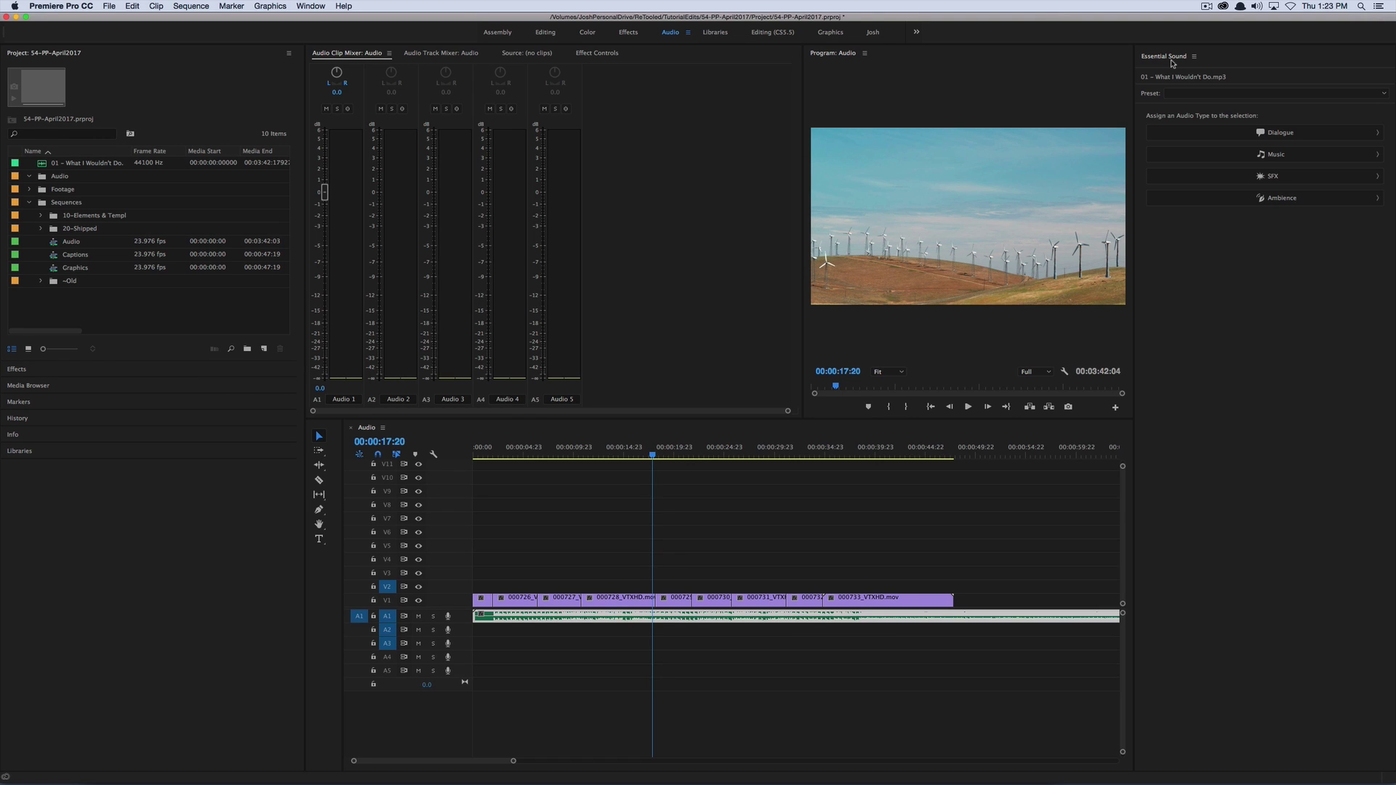
{"action": "left_click", "coordinate": [1248, 156]}
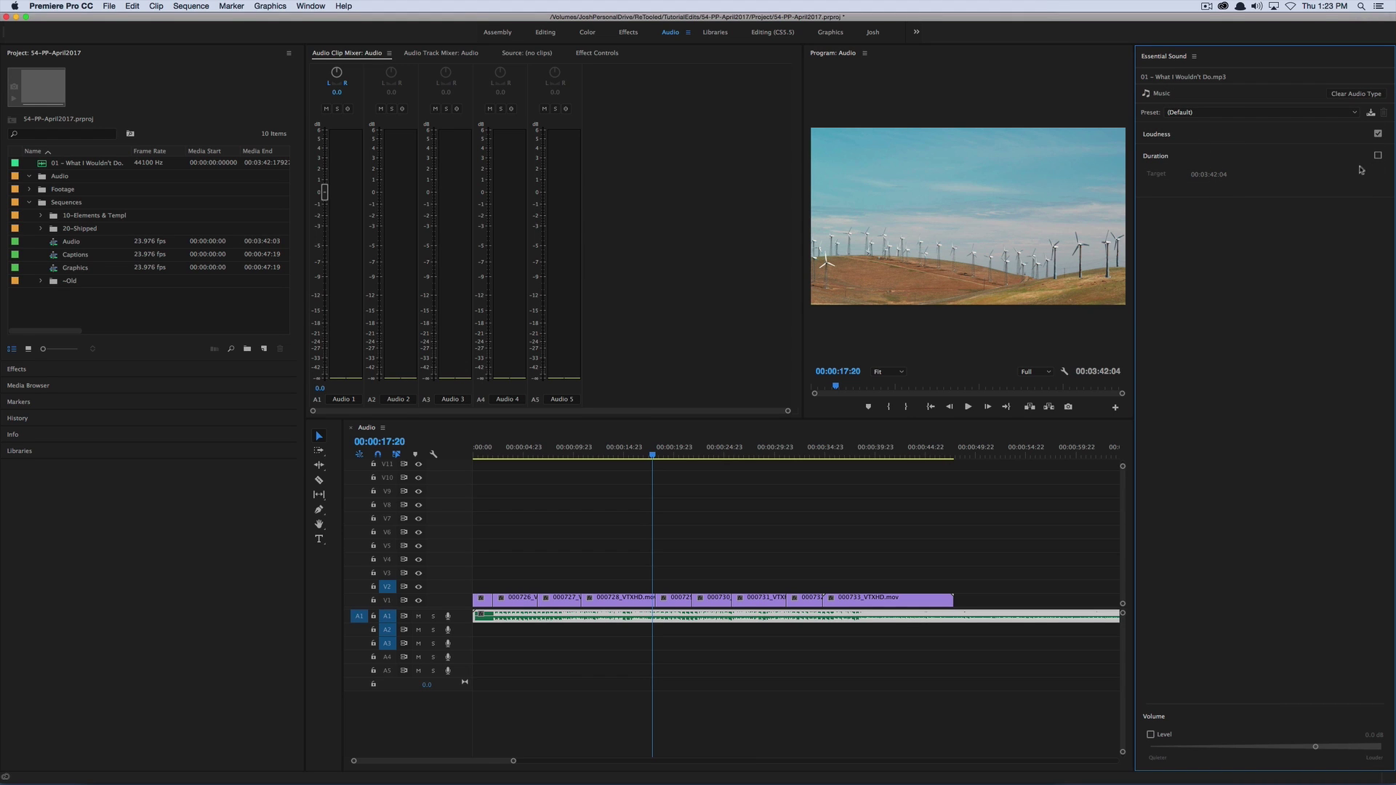
{"action": "left_click", "coordinate": [1378, 155]}
- Replace the song clip's audio type with Dialogue and open its Loudness settings
{"action": "left_click", "coordinate": [1356, 93]}
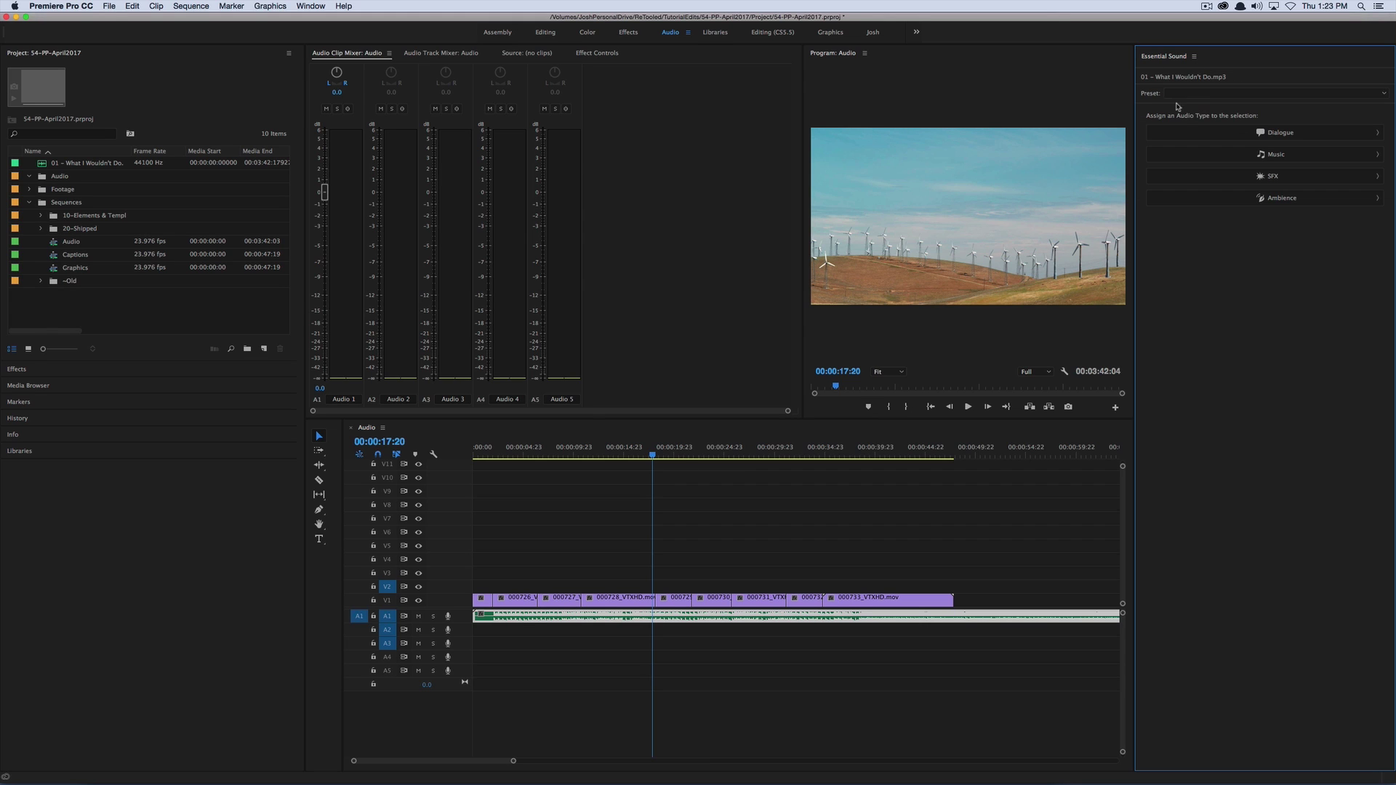
{"action": "left_click", "coordinate": [1245, 133]}
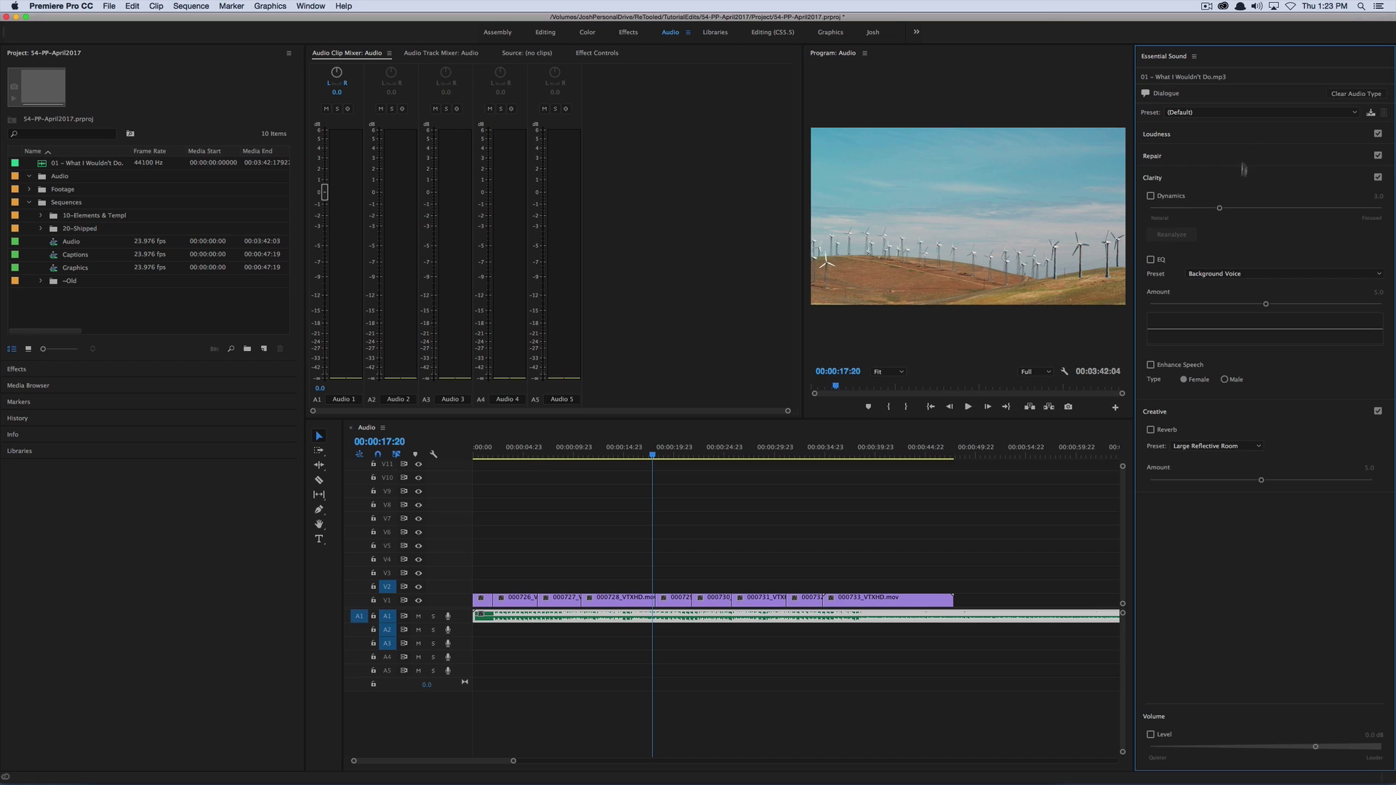
{"action": "left_click", "coordinate": [1178, 138]}
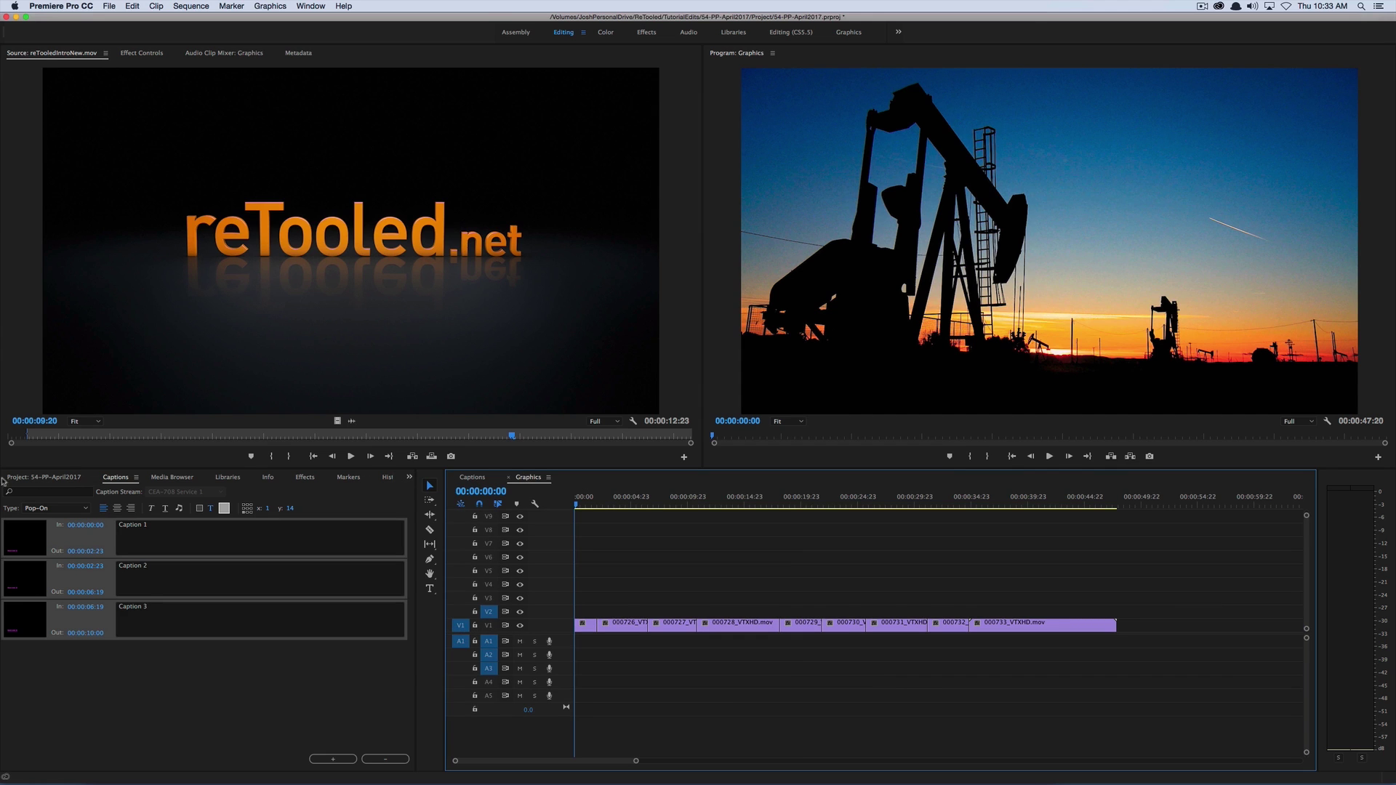
{"action": "left_click", "coordinate": [32, 478]}
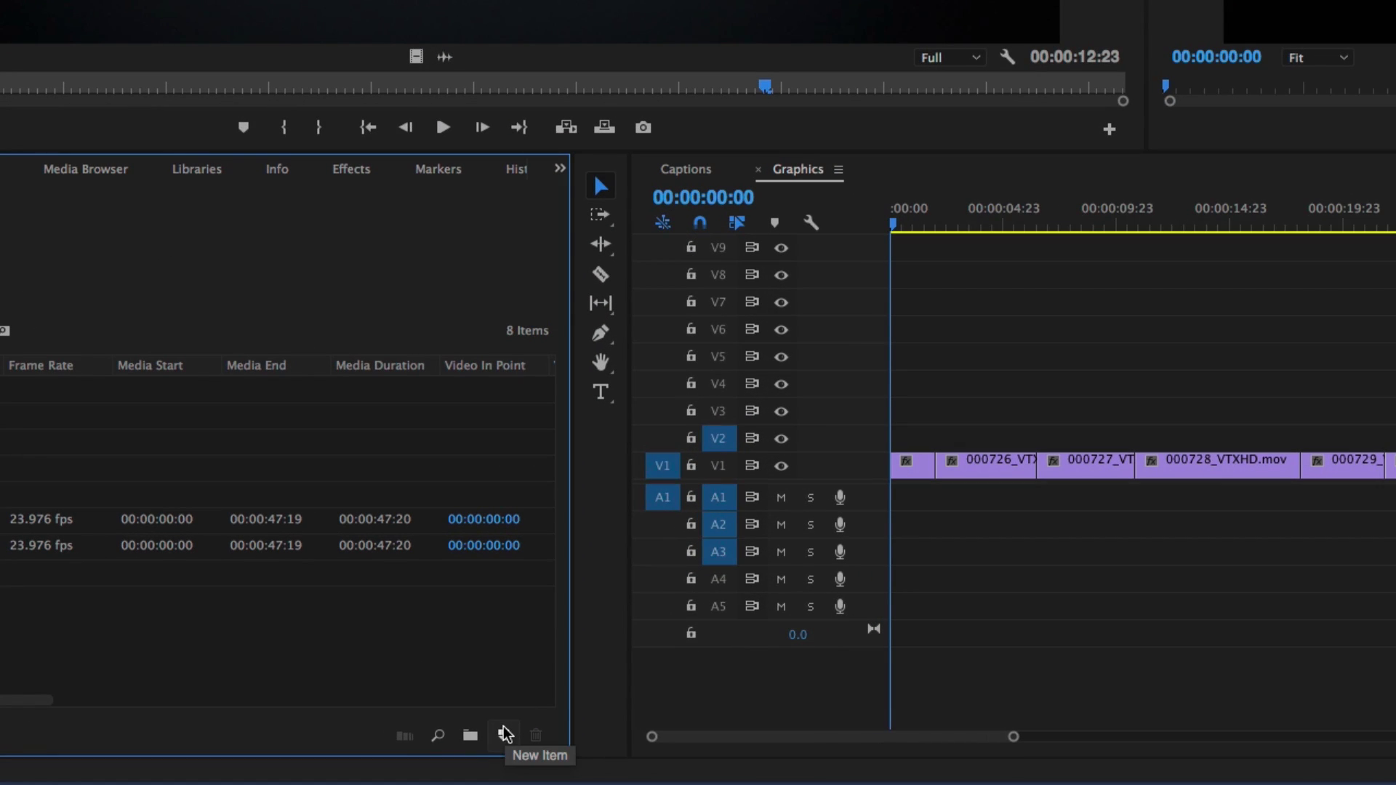
{"action": "left_click", "coordinate": [505, 736]}
{"action": "left_click", "coordinate": [505, 736]}
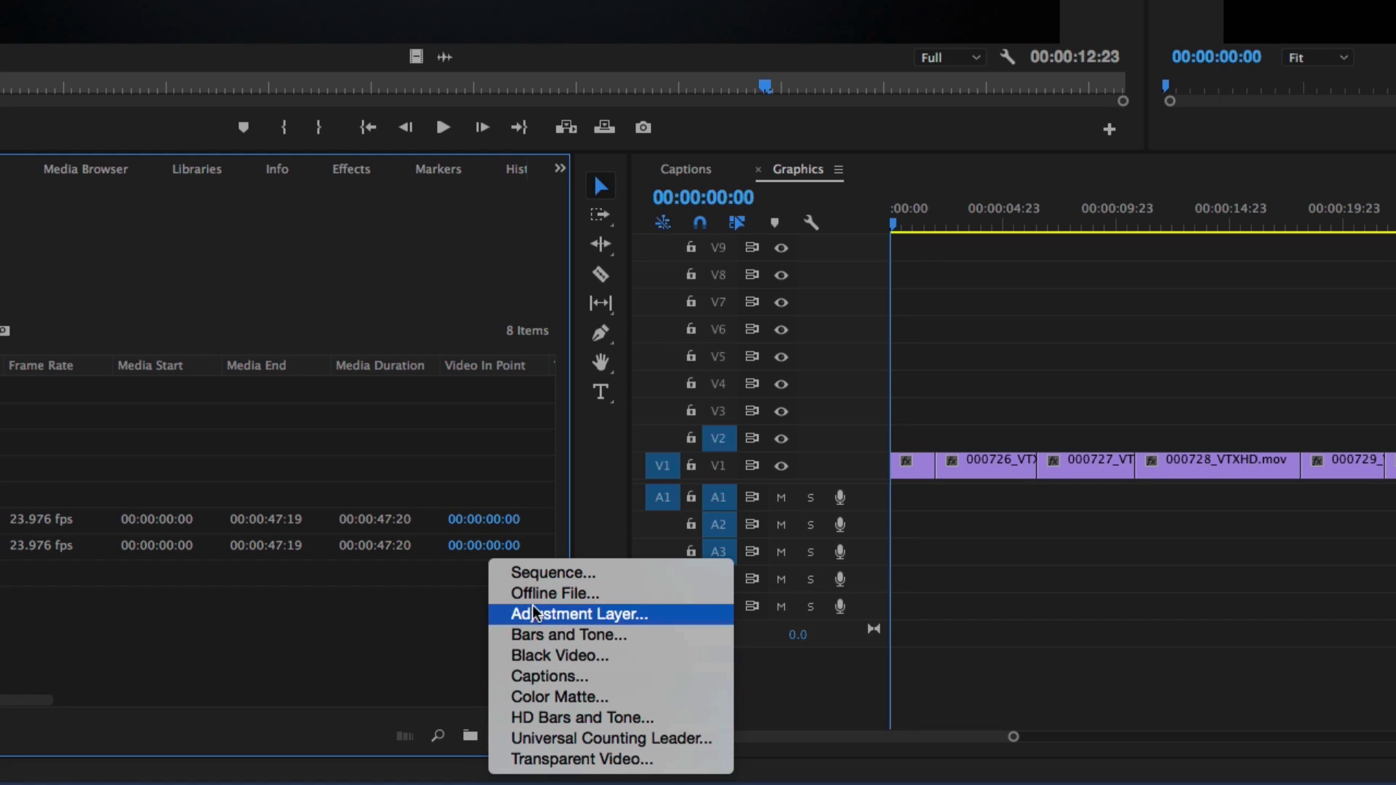
{"action": "left_click", "coordinate": [405, 650]}
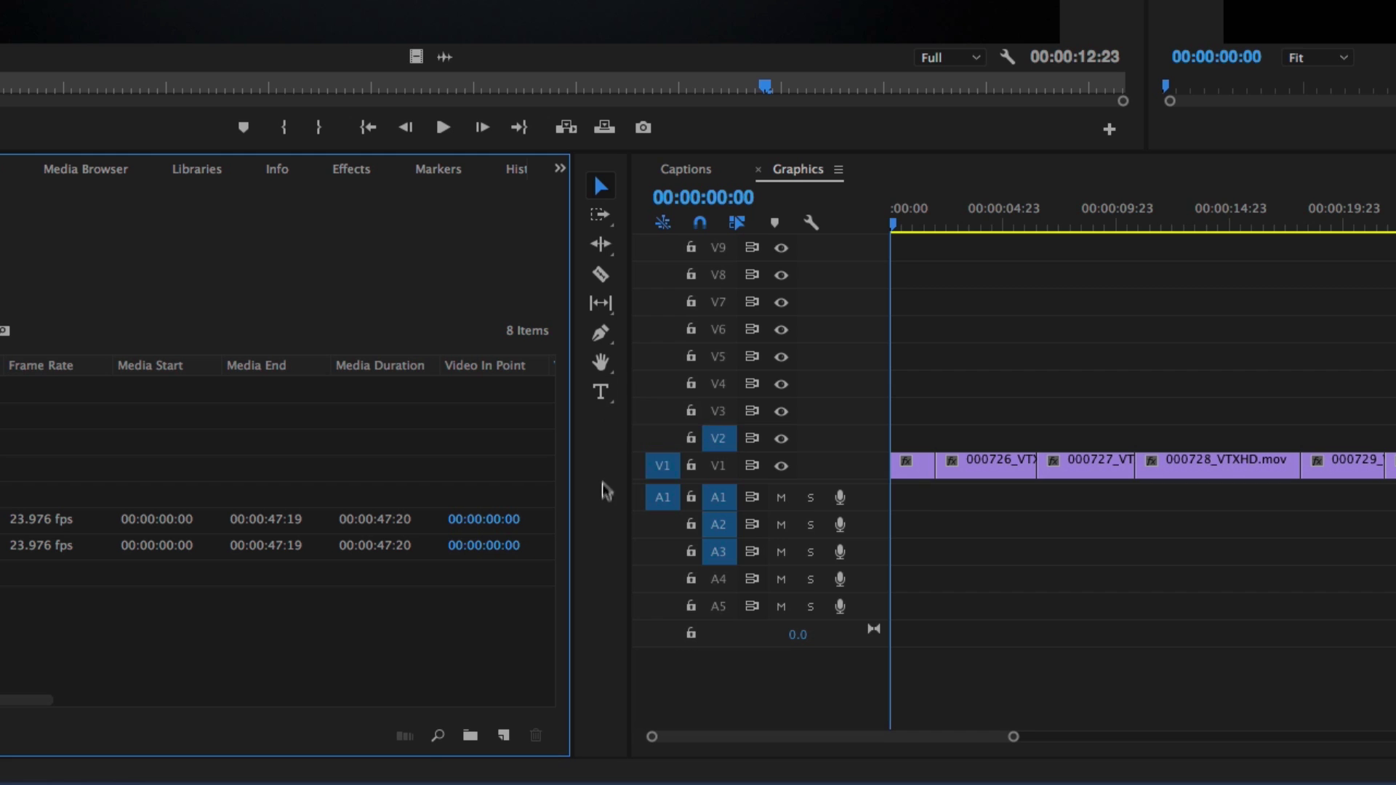
- Add a text layer reading "text layer one" over the upper part of the oil pump shot with the Type tool
{"action": "left_click", "coordinate": [600, 394]}
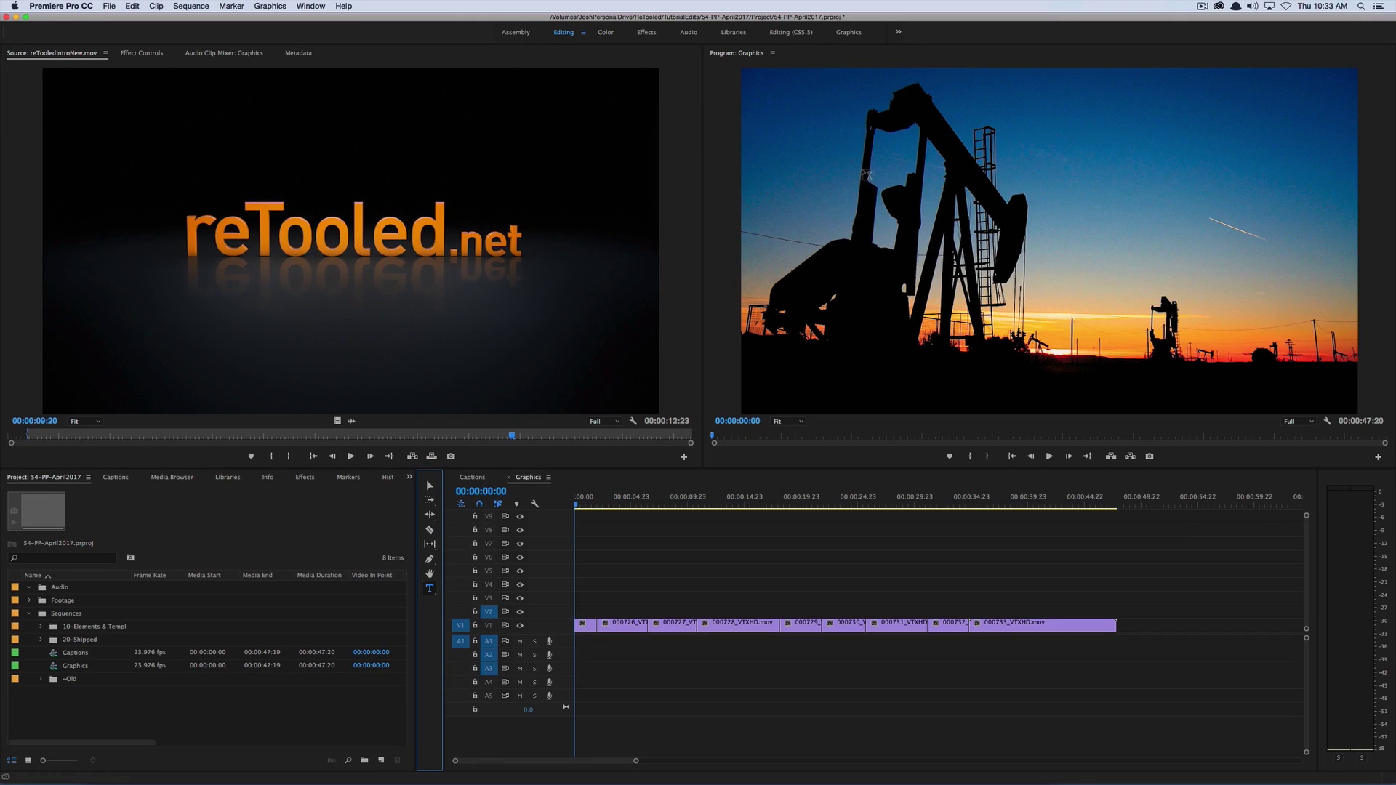
{"action": "left_click", "coordinate": [861, 135]}
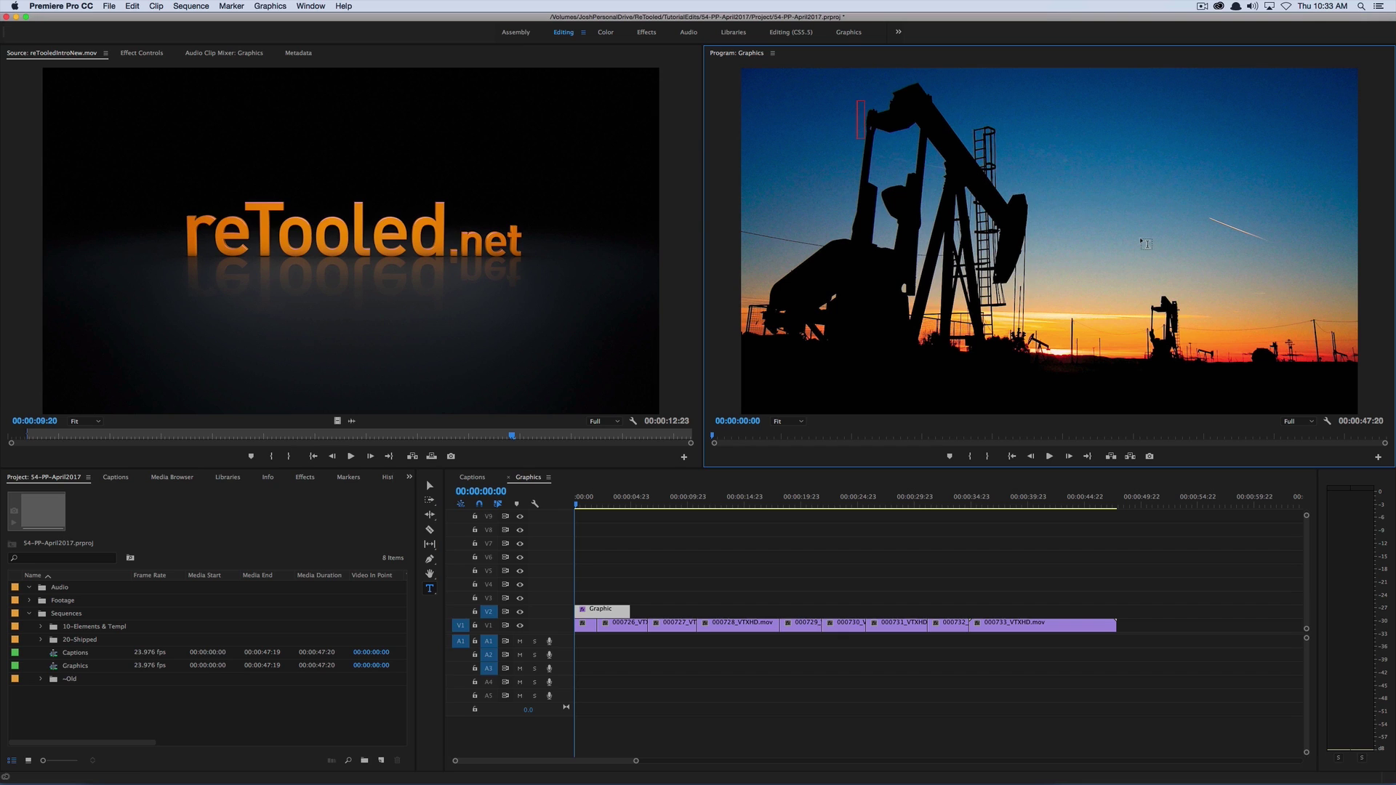
{"action": "type", "text": "text layer one"}
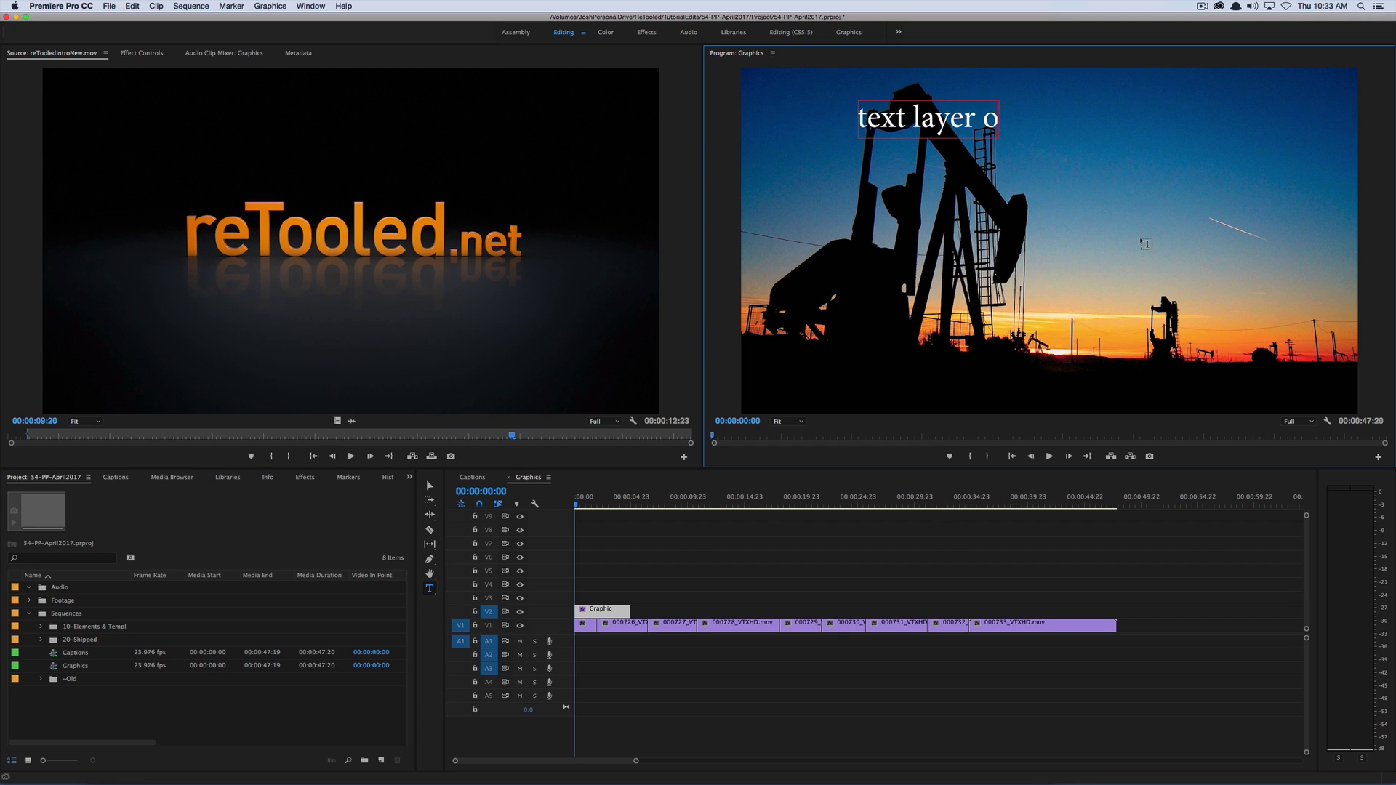
- Add a second text layer reading "text layer two" below the first one in the same graphic
{"action": "left_click", "coordinate": [945, 218]}
{"action": "type", "text": "t laye"}
{"action": "key", "text": "BackSpace"}
{"action": "key", "text": "BackSpace"}
{"action": "type", "text": "ext"}
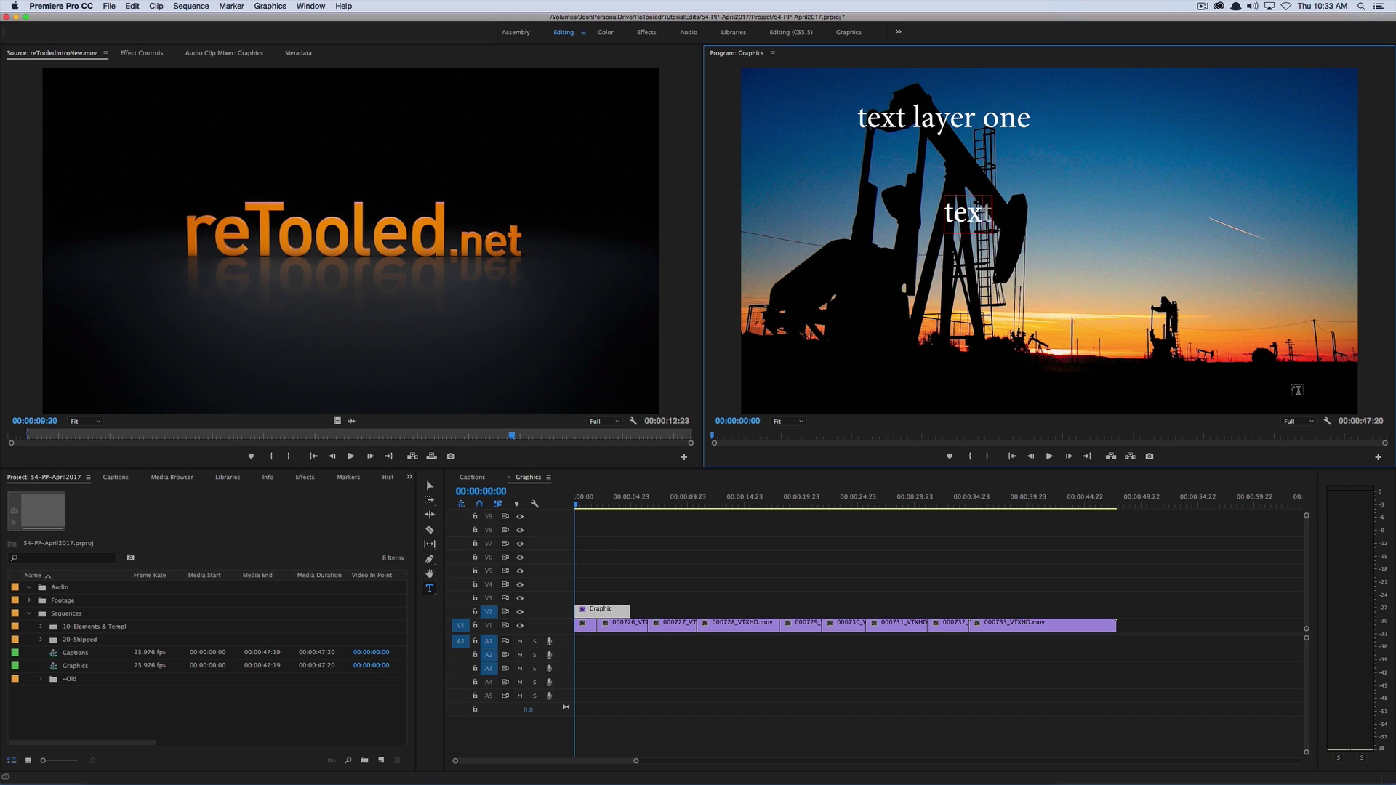
{"action": "type", "text": " layer two"}
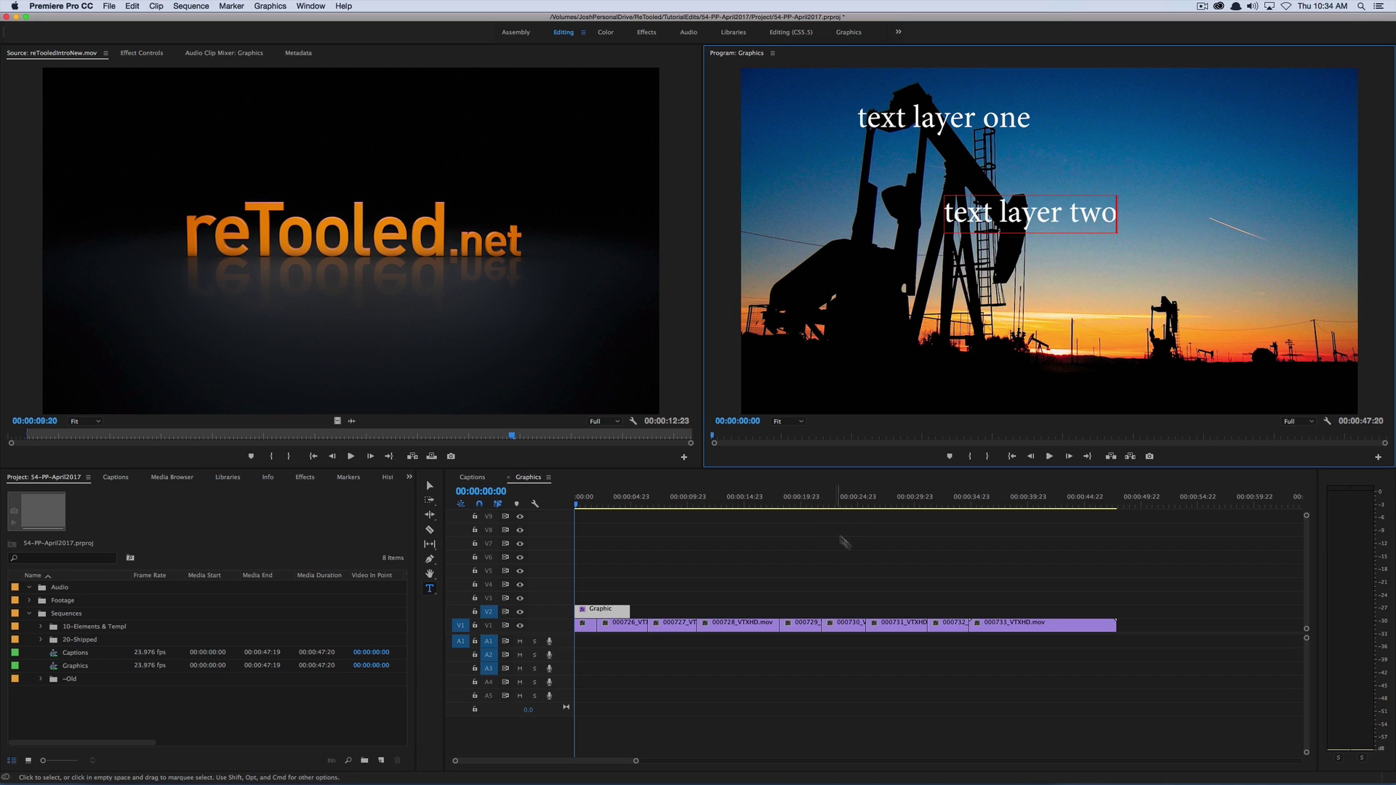
- Switch to the Graphics workspace and show the graphic's layers for editing in Essential Graphics
{"action": "left_click", "coordinate": [310, 7]}
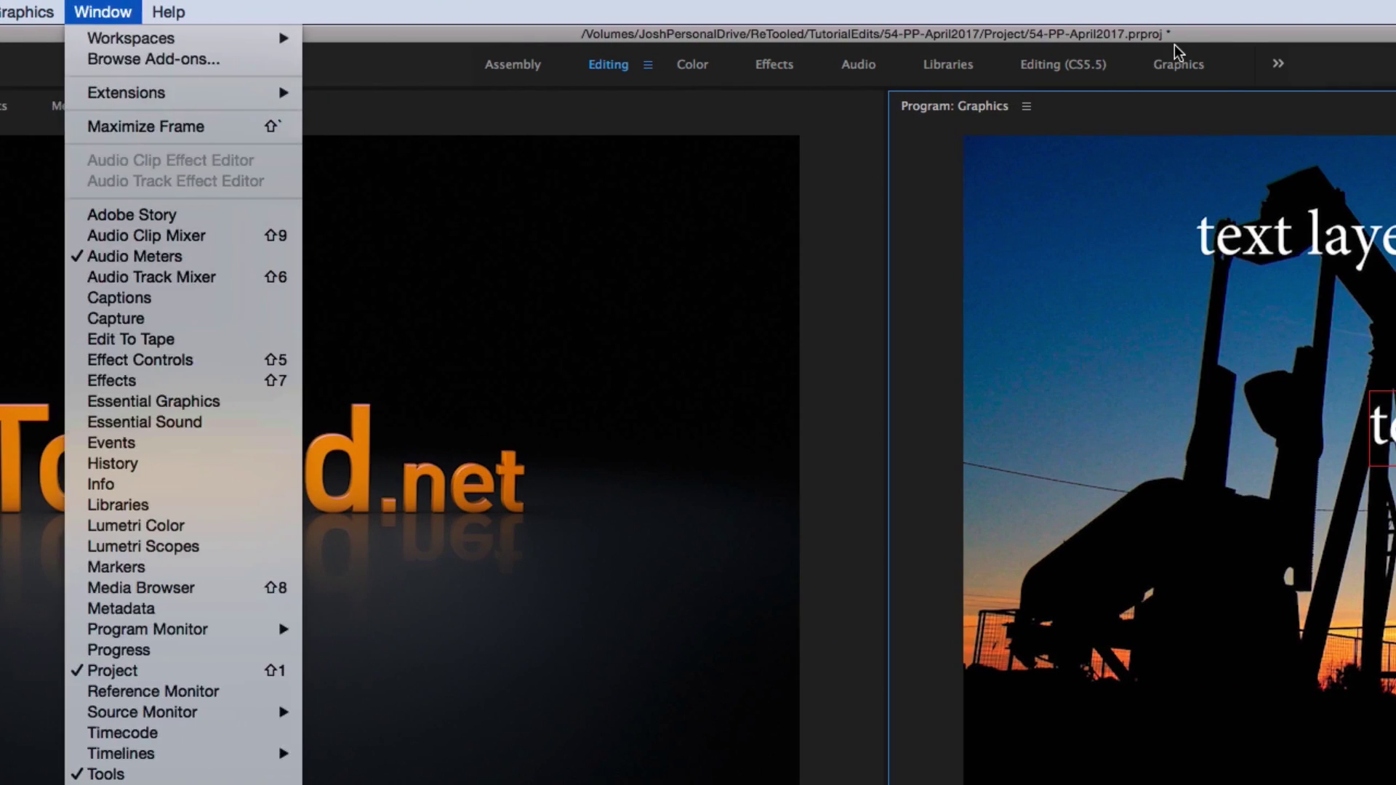
{"action": "left_click", "coordinate": [1179, 68]}
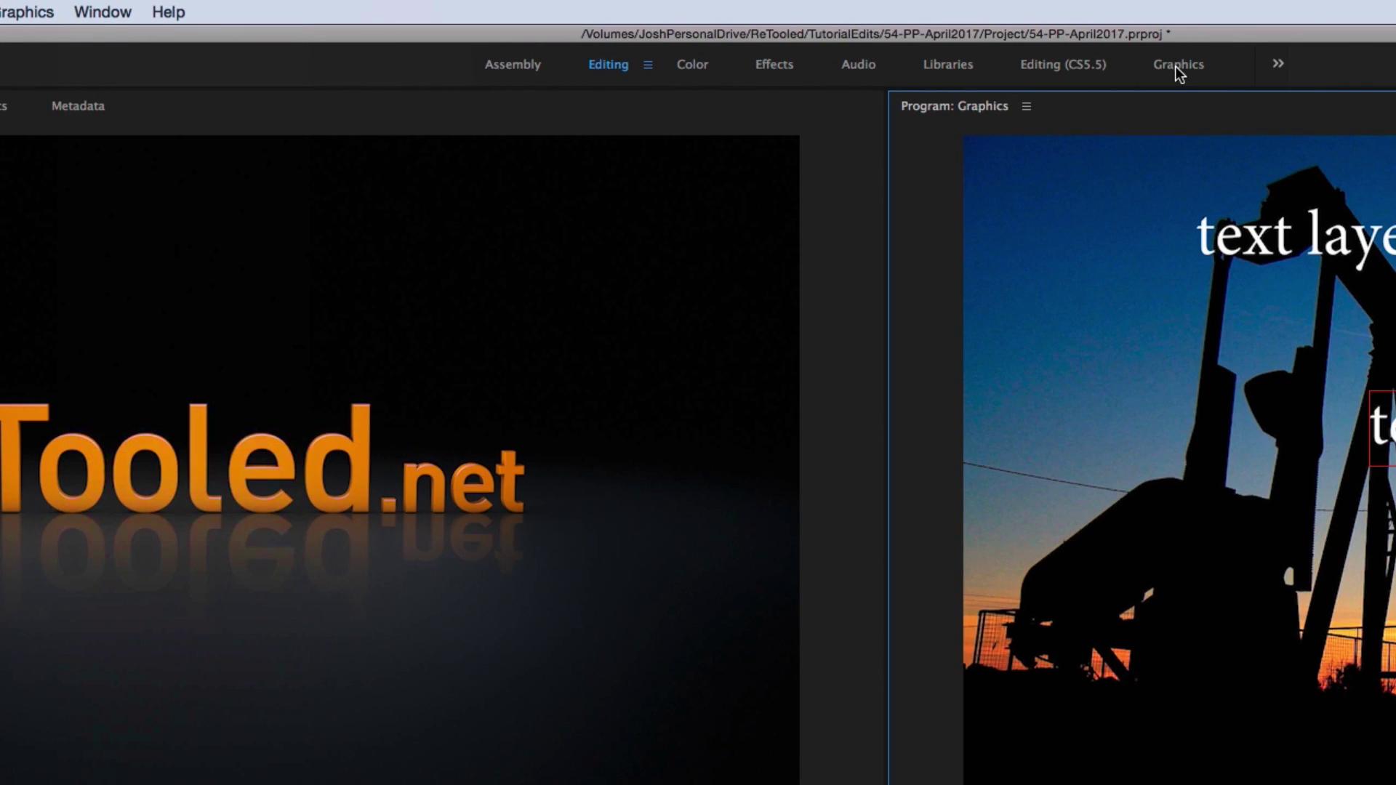
{"action": "left_click", "coordinate": [1178, 67]}
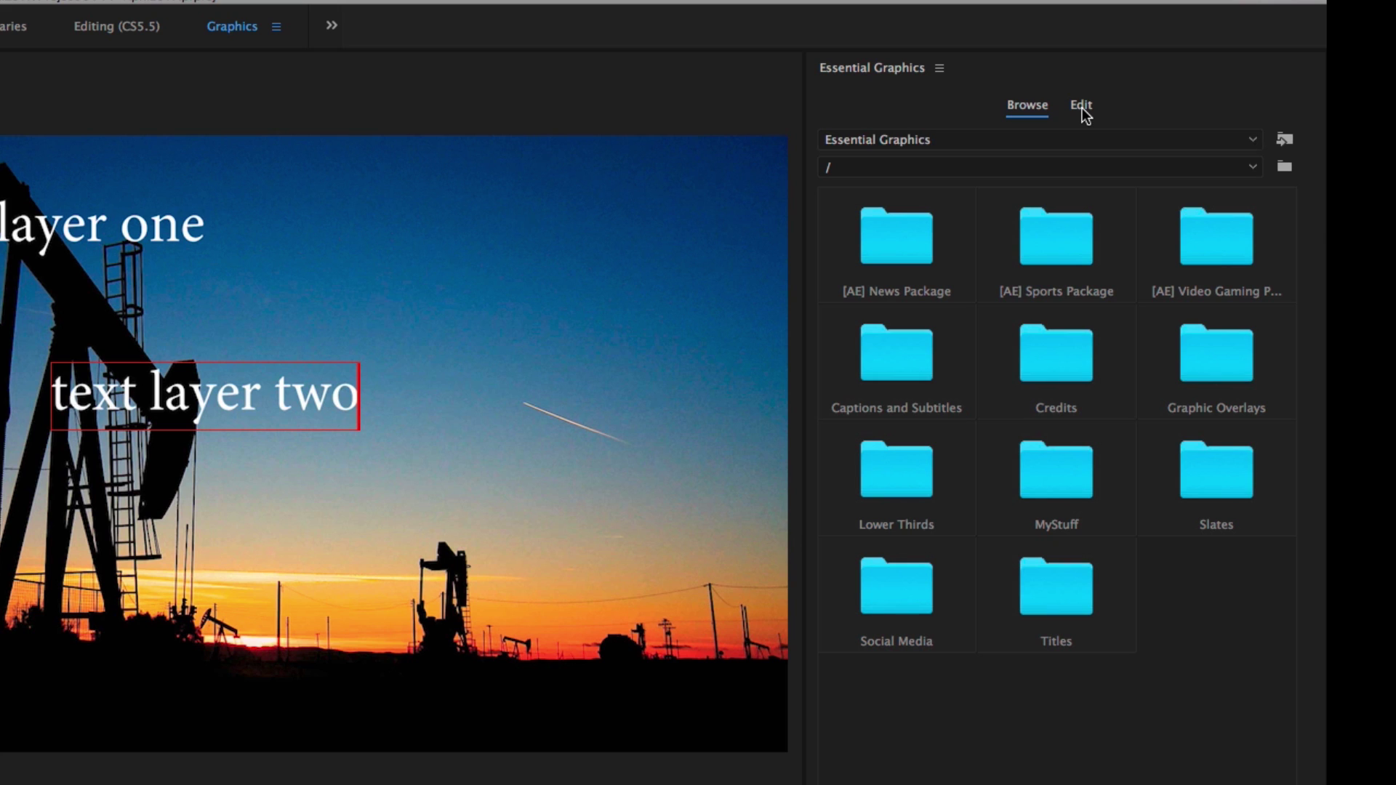
{"action": "left_click", "coordinate": [1081, 107]}
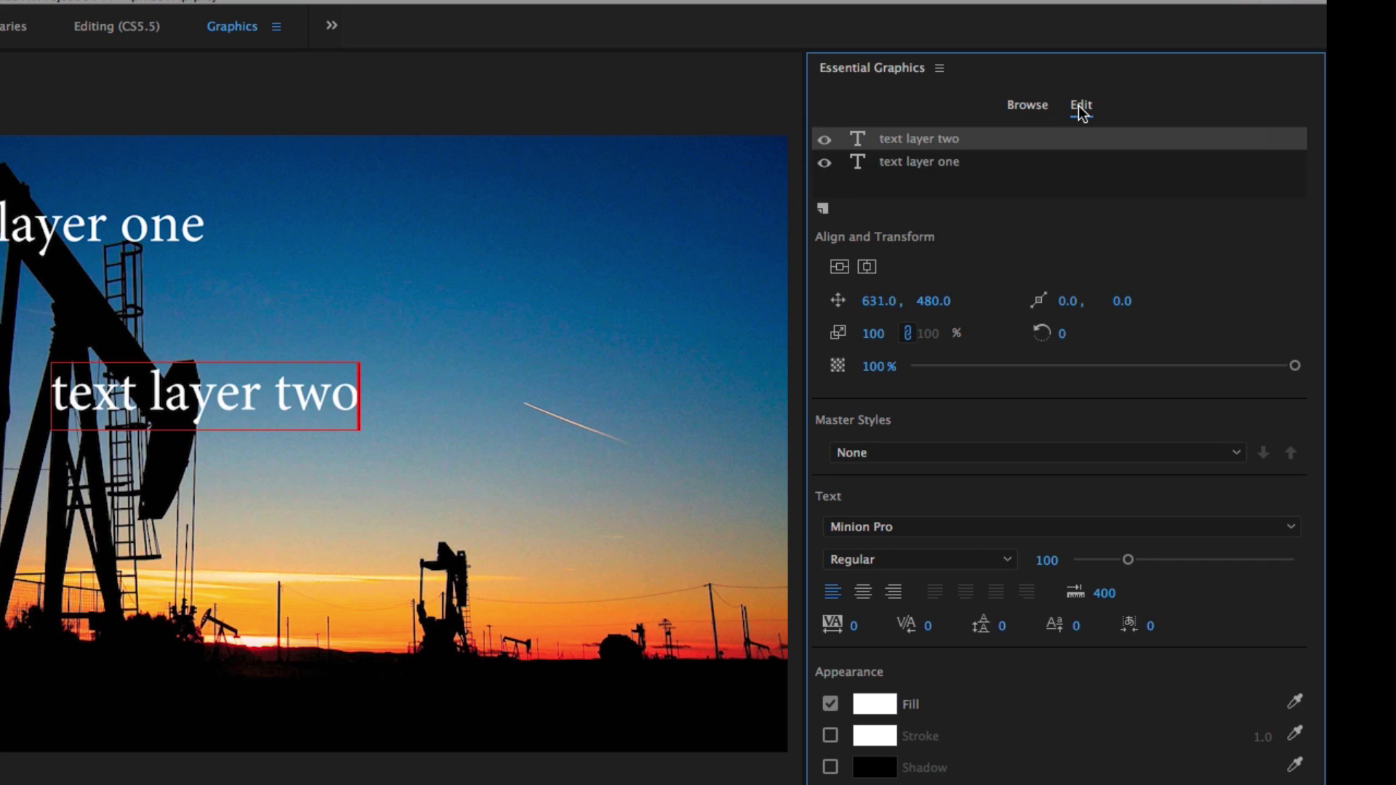
- Select between the two text layers and reposition "text layer one" to about 543.6, 285.9
{"action": "left_click", "coordinate": [935, 163]}
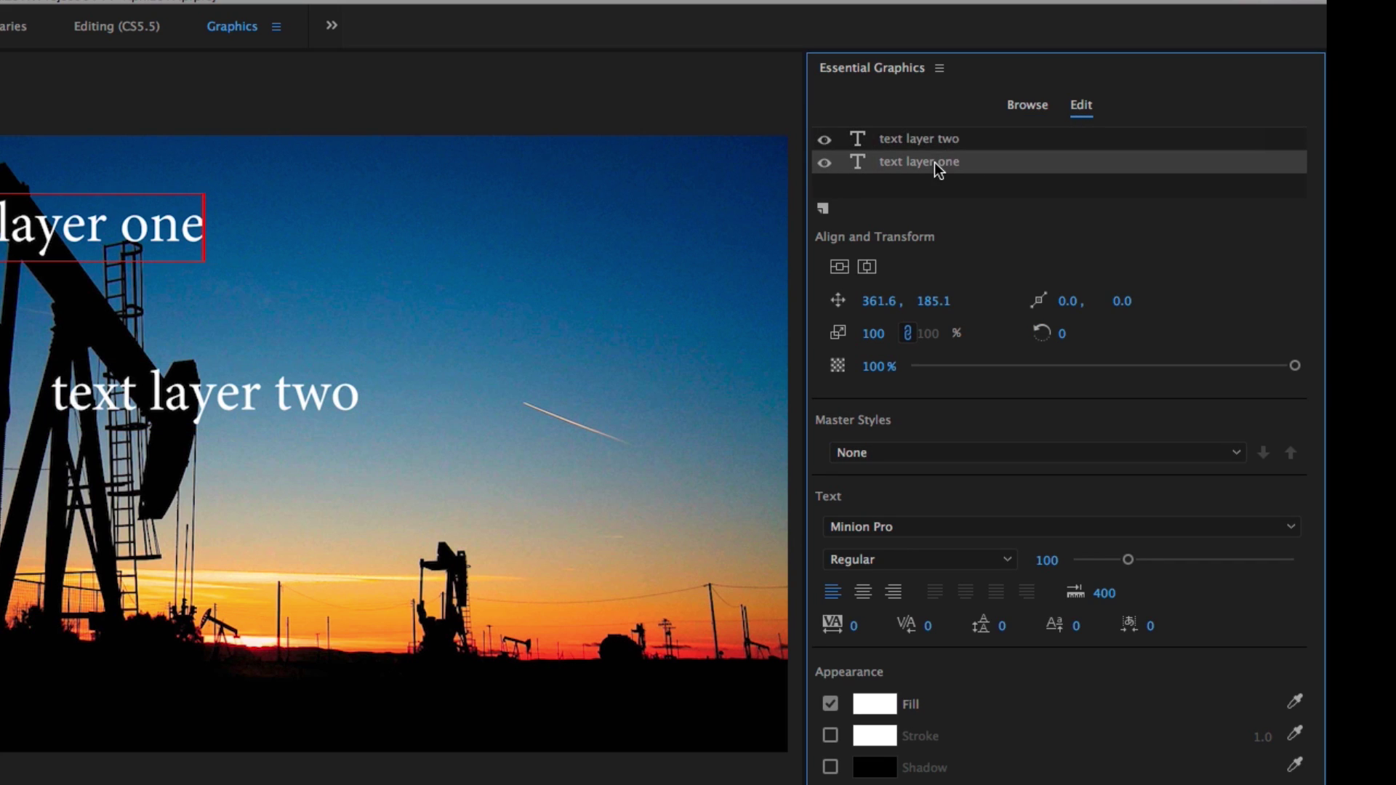
{"action": "left_click", "coordinate": [921, 141]}
{"action": "left_click", "coordinate": [907, 163]}
{"action": "left_click_drag", "start_coordinate": [879, 301], "coordinate": [844, 300]}
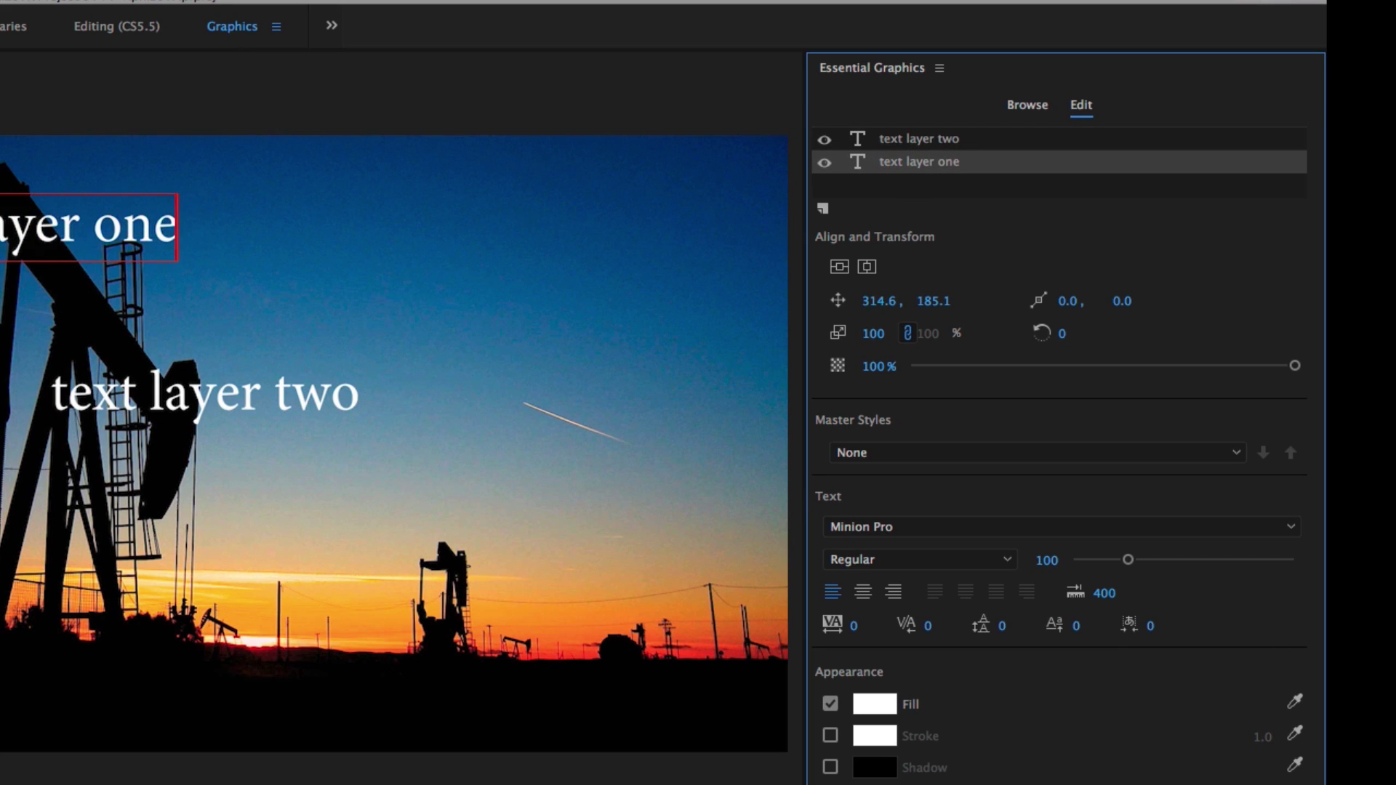
{"action": "left_click_drag", "start_coordinate": [40, 242], "coordinate": [175, 298]}
{"action": "left_click", "coordinate": [900, 137]}
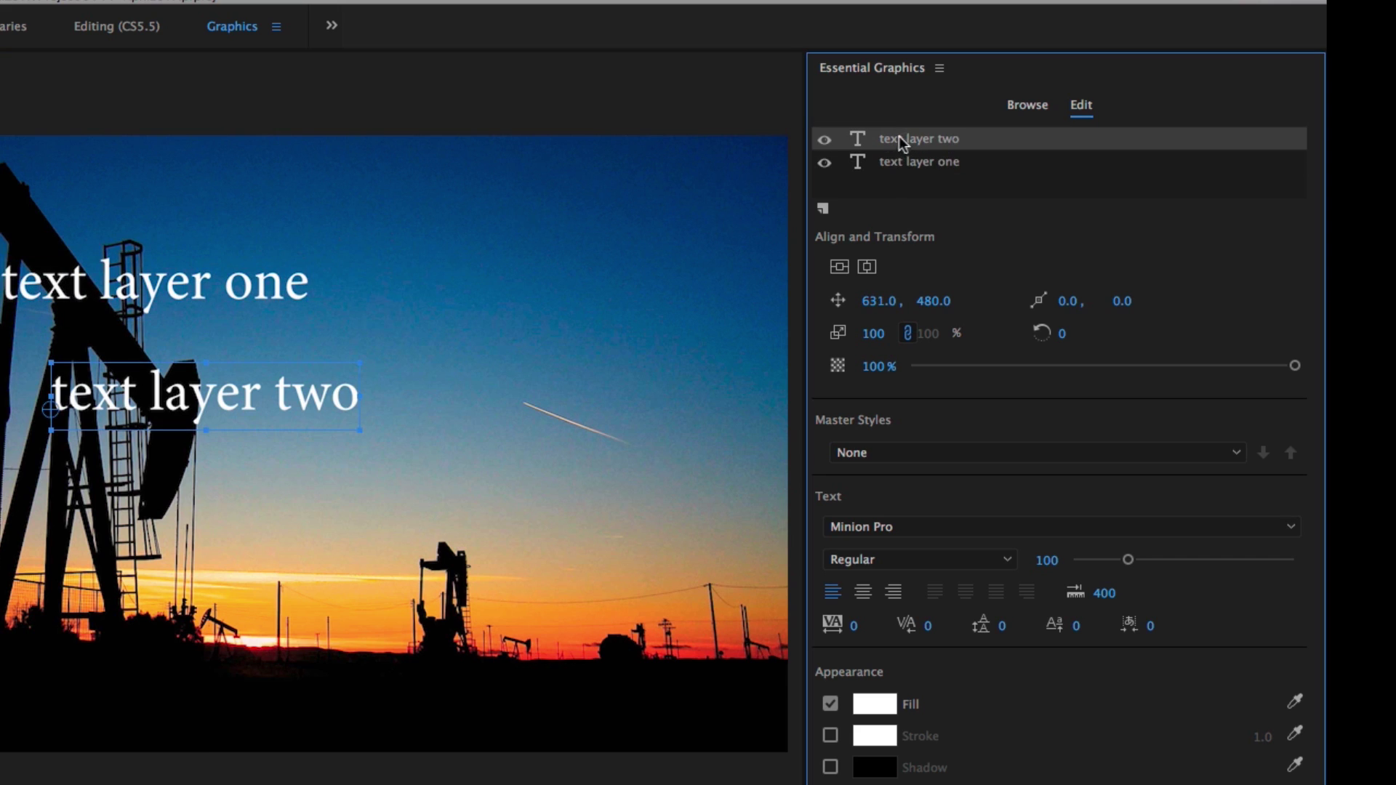
{"action": "left_click", "coordinate": [889, 155]}
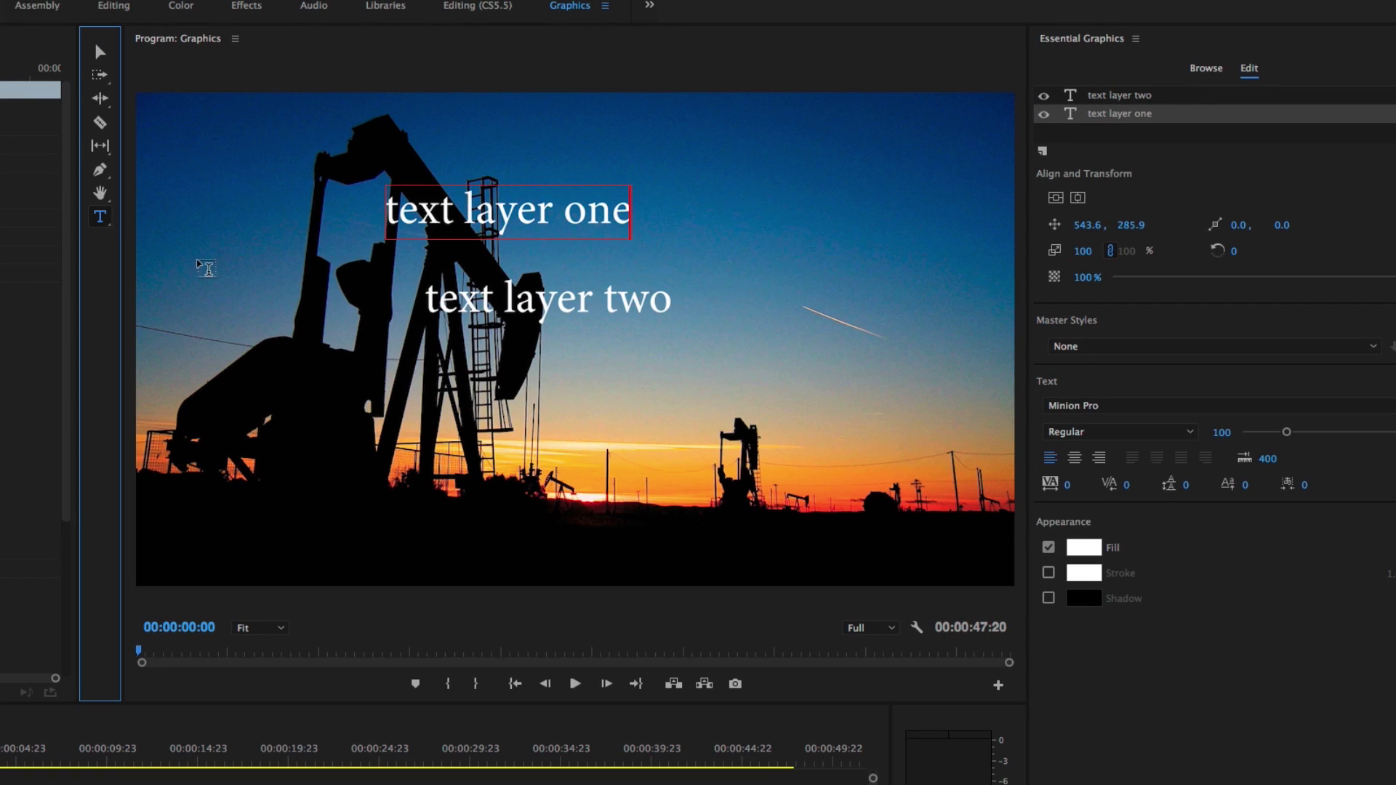
- Draw a text box at about 139, 366 reading "this is a text box and i can have my text run from one line to another"
{"action": "left_click_drag", "start_coordinate": [201, 261], "coordinate": [640, 565]}
{"action": "type", "text": "t"}
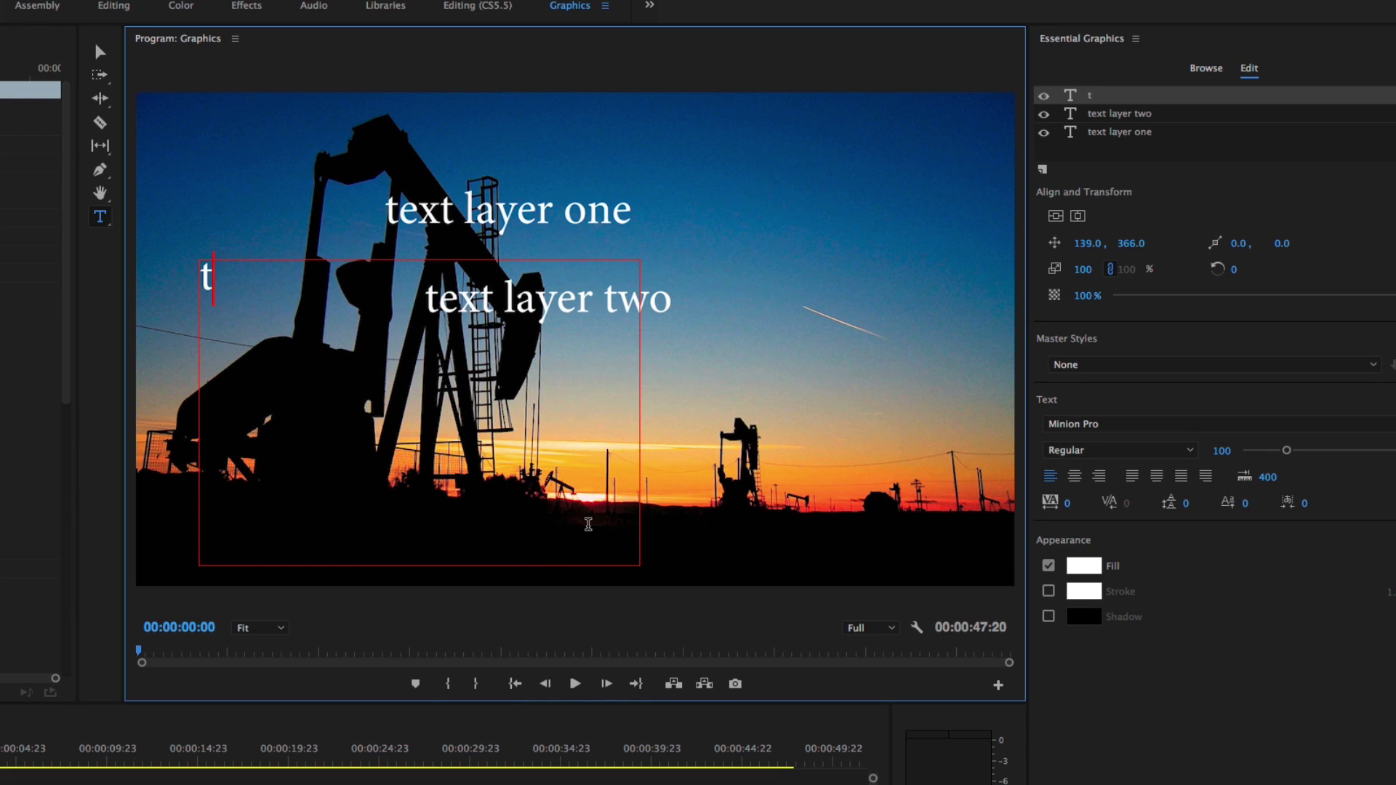
{"action": "type", "text": "his is a text box and i can have my text run from one l"}
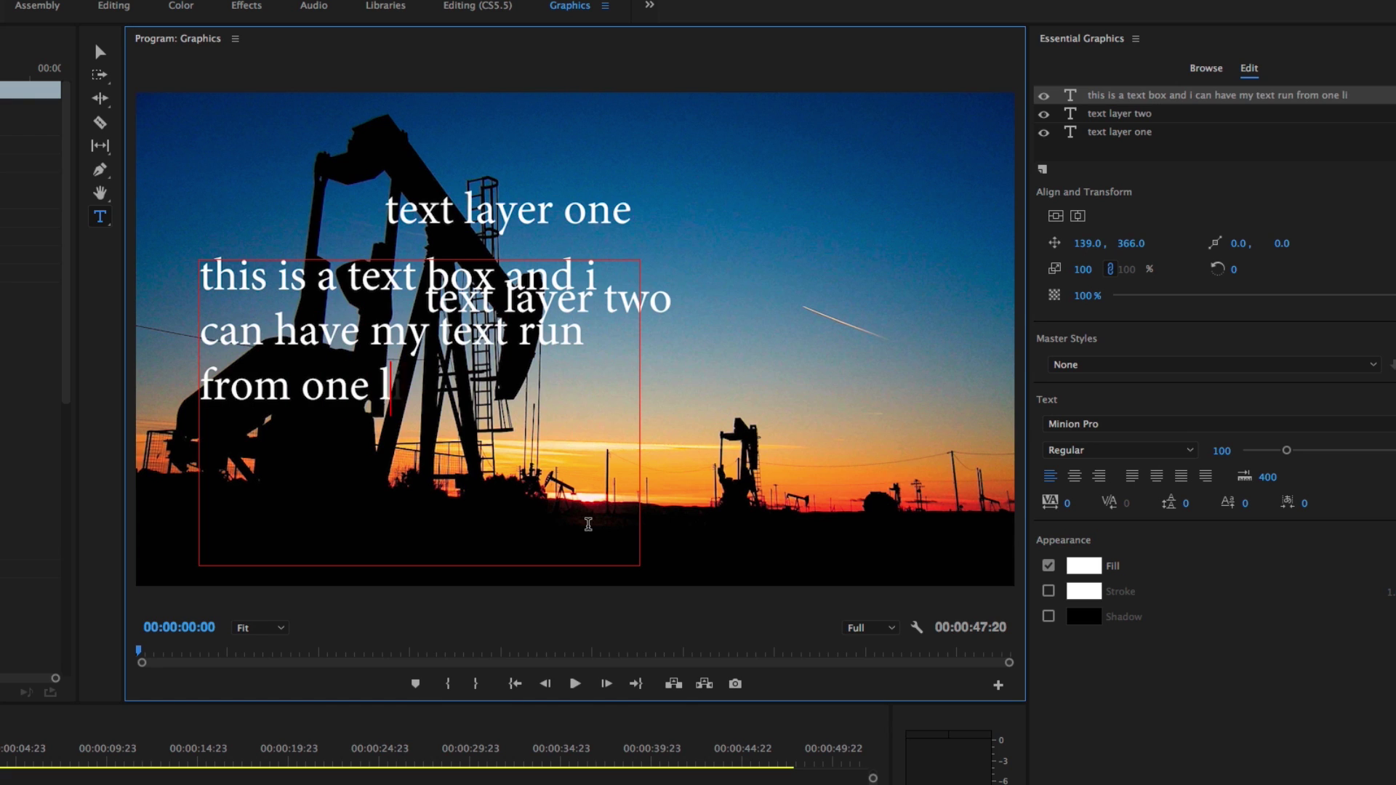
{"action": "type", "text": "ine to another"}
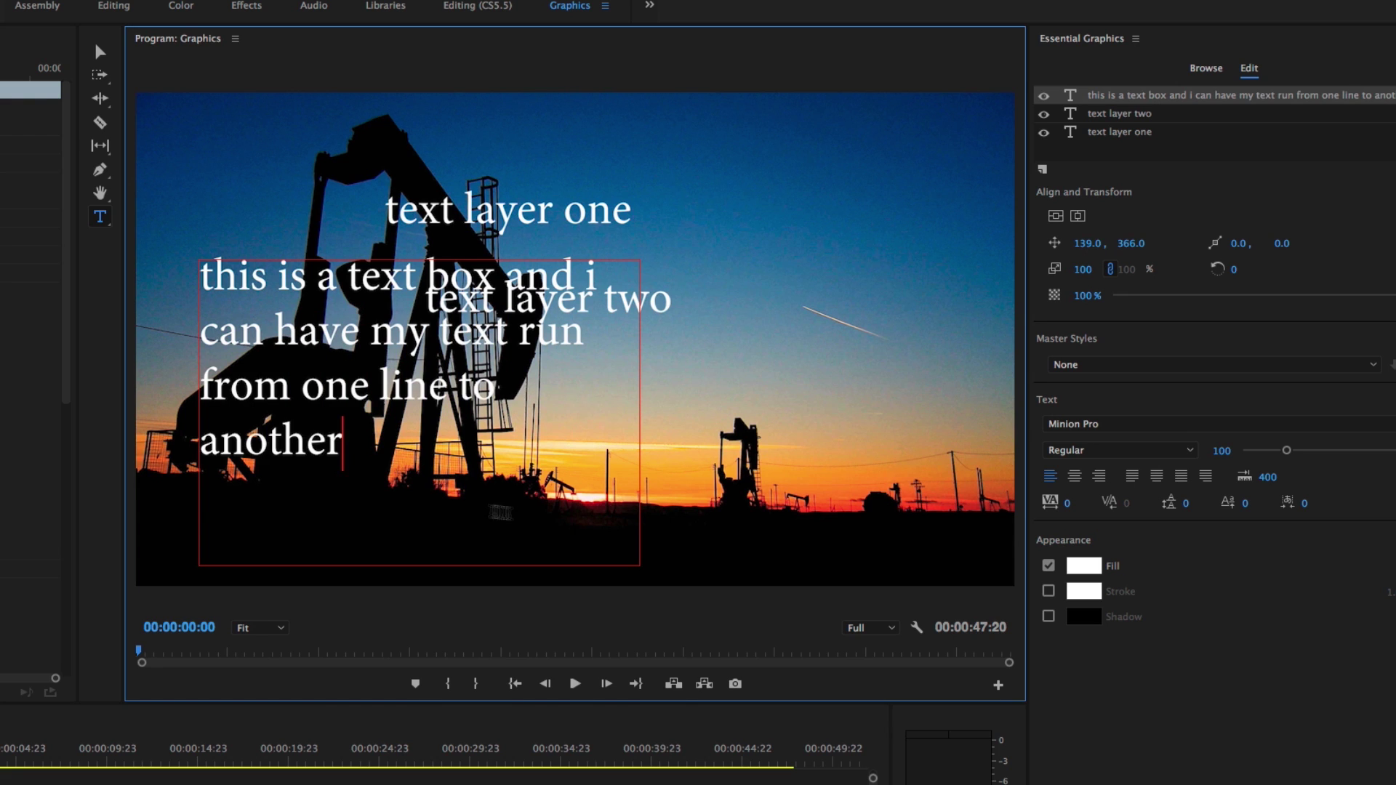
- Justify the text box's paragraph with its last line centred
{"action": "left_click_drag", "start_coordinate": [371, 454], "coordinate": [216, 331]}
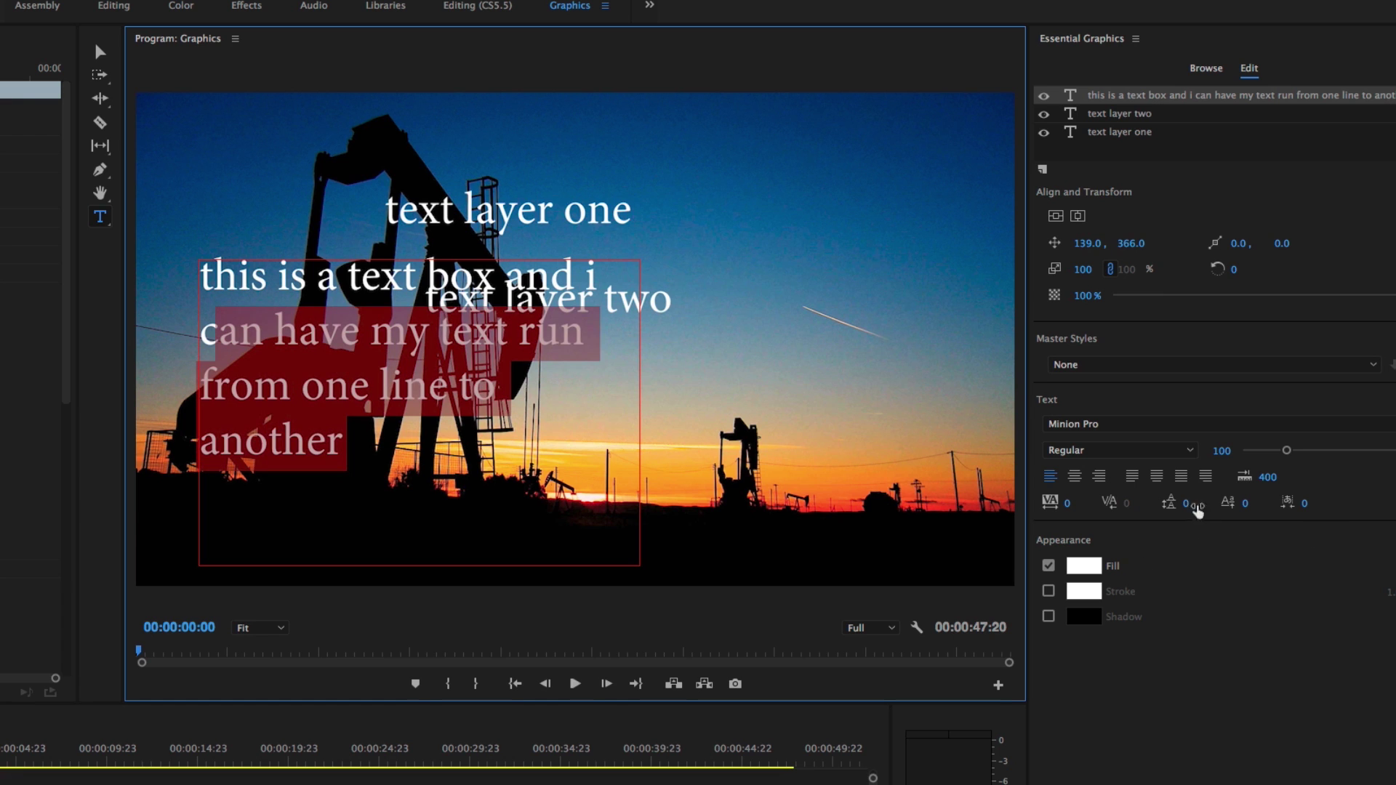
{"action": "left_click", "coordinate": [1133, 477]}
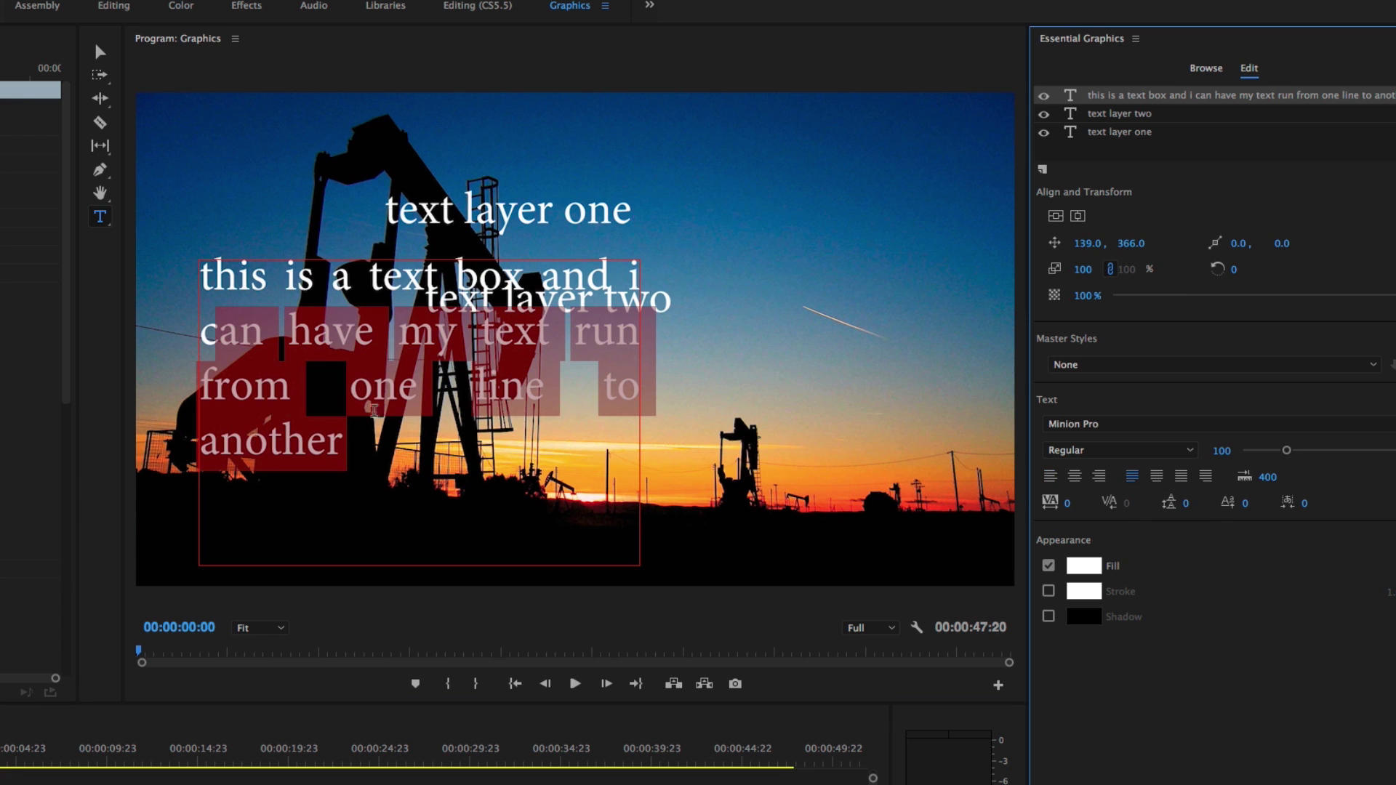
{"action": "left_click", "coordinate": [1157, 477]}
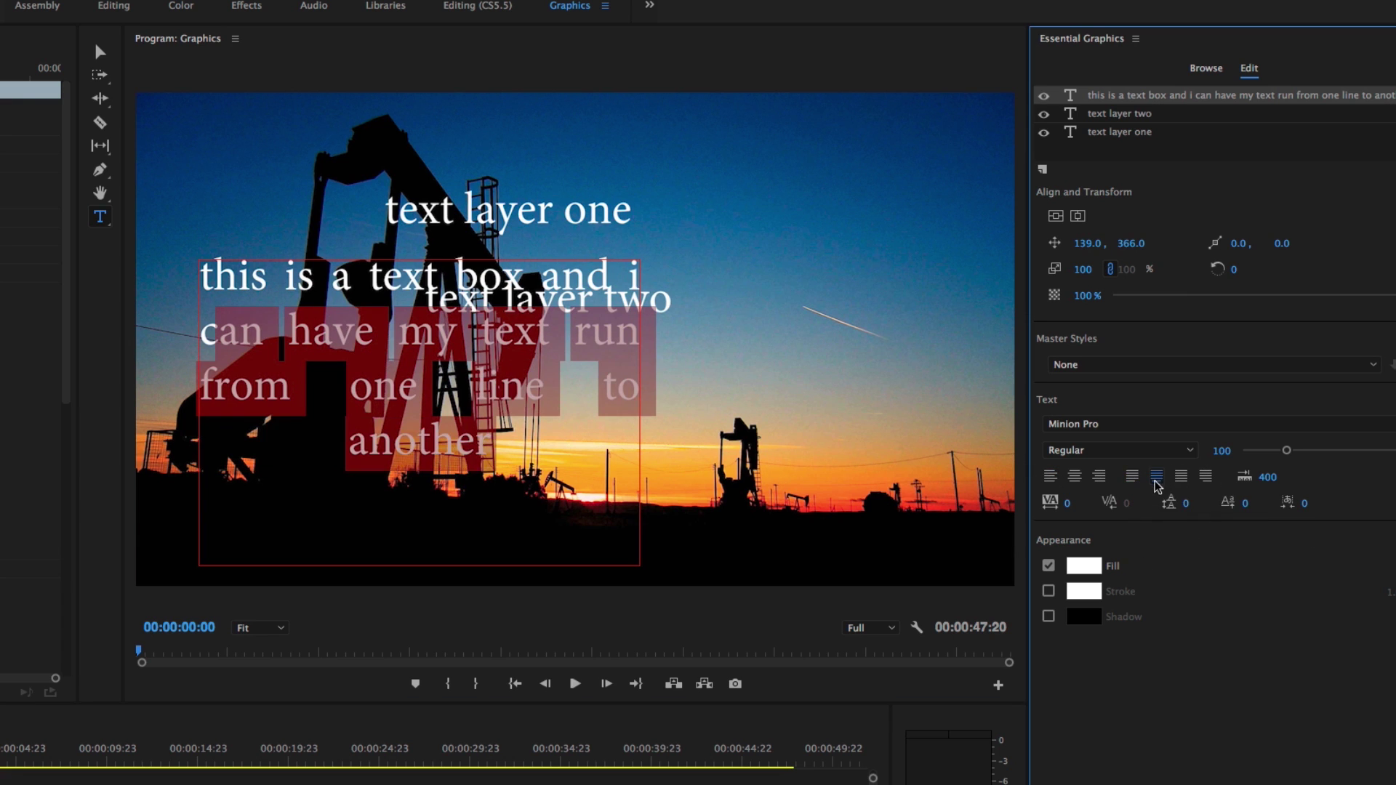
- Justify every line of the text box's paragraph, including its last line
{"action": "left_click", "coordinate": [1181, 477]}
- Draw a vertical text box at about 261, 167 reading "adfaf" and nudge it to about 268.5, 156.8
{"action": "left_click", "coordinate": [86, 180]}
{"action": "left_click_drag", "start_coordinate": [102, 218], "coordinate": [142, 231]}
{"action": "left_click", "coordinate": [791, 165]}
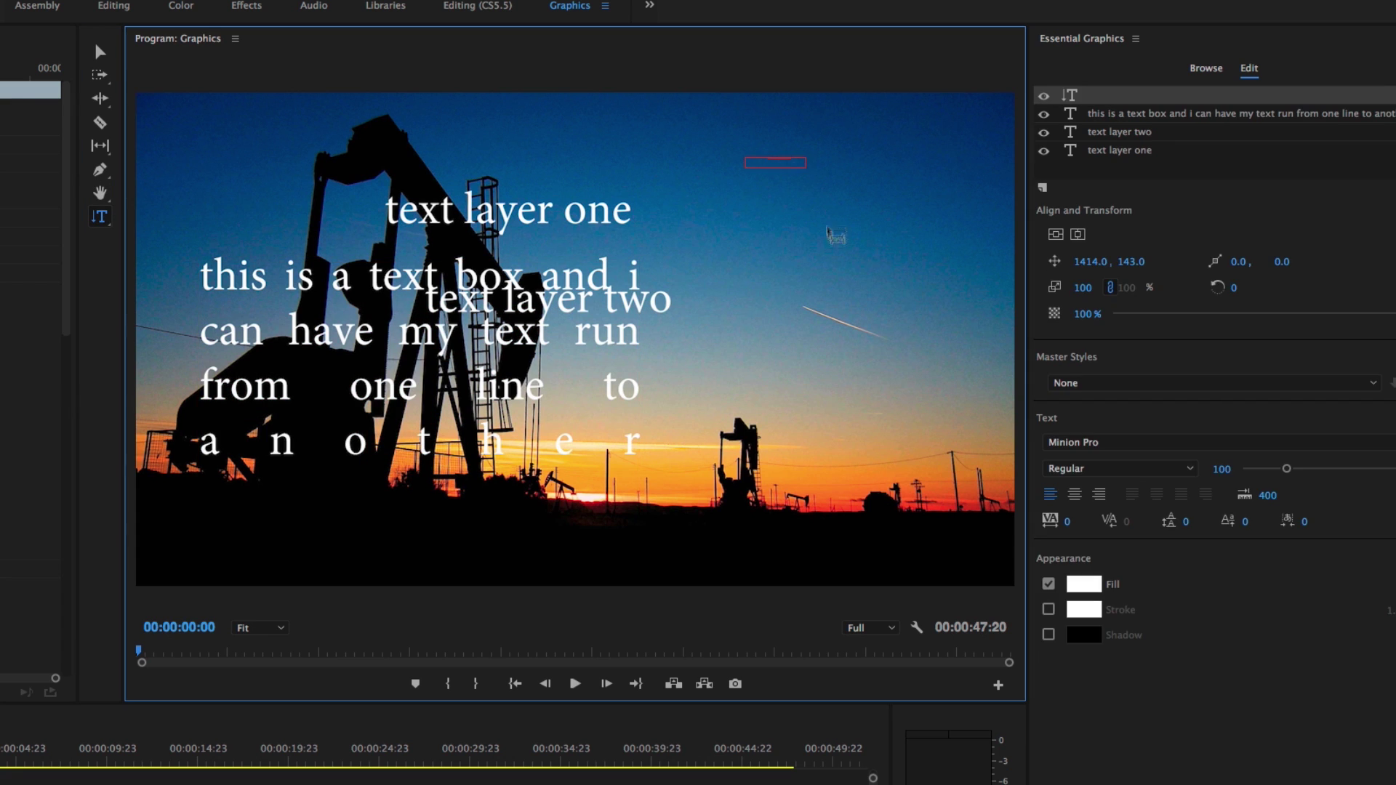
{"action": "left_click_drag", "start_coordinate": [756, 170], "coordinate": [259, 325]}
{"action": "type", "text": "adfaf"}
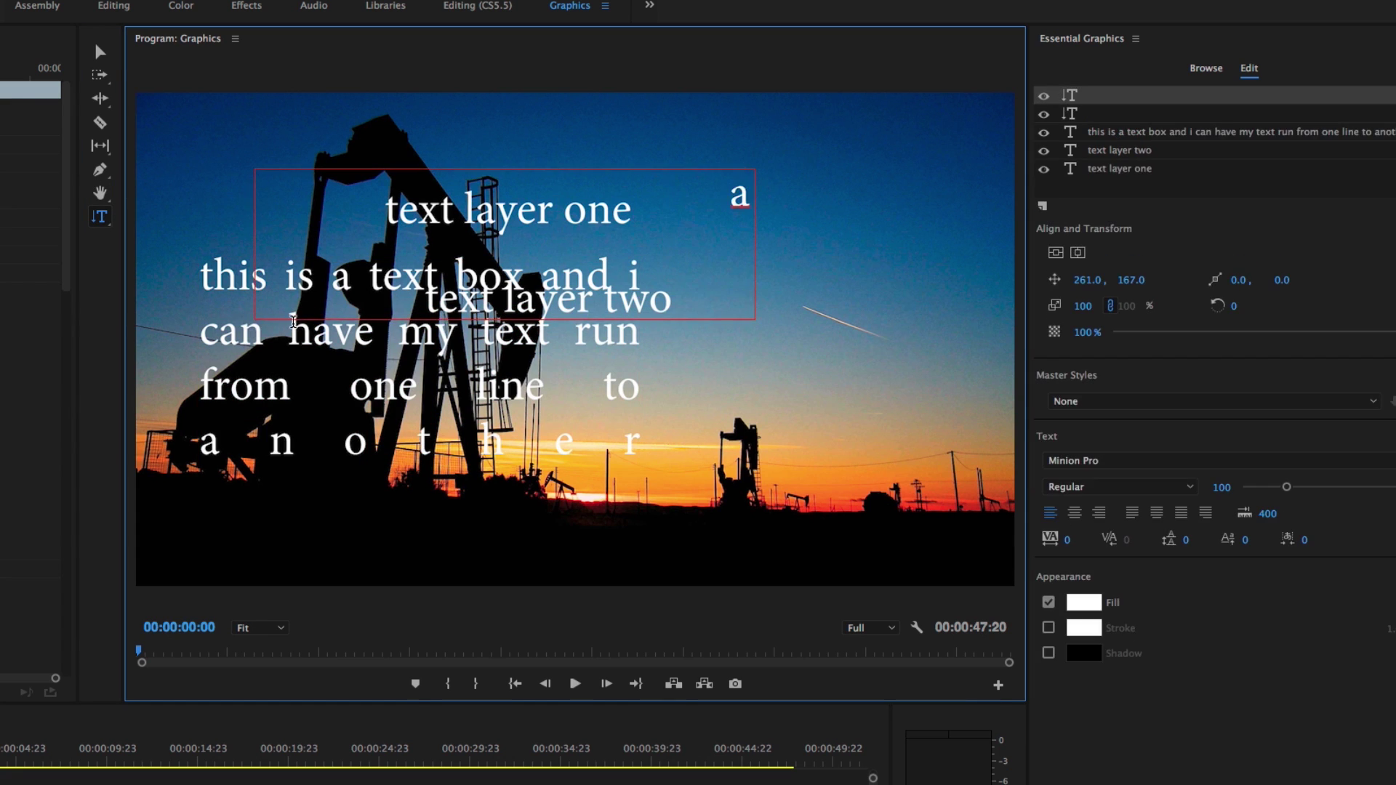
{"action": "left_click", "coordinate": [96, 51]}
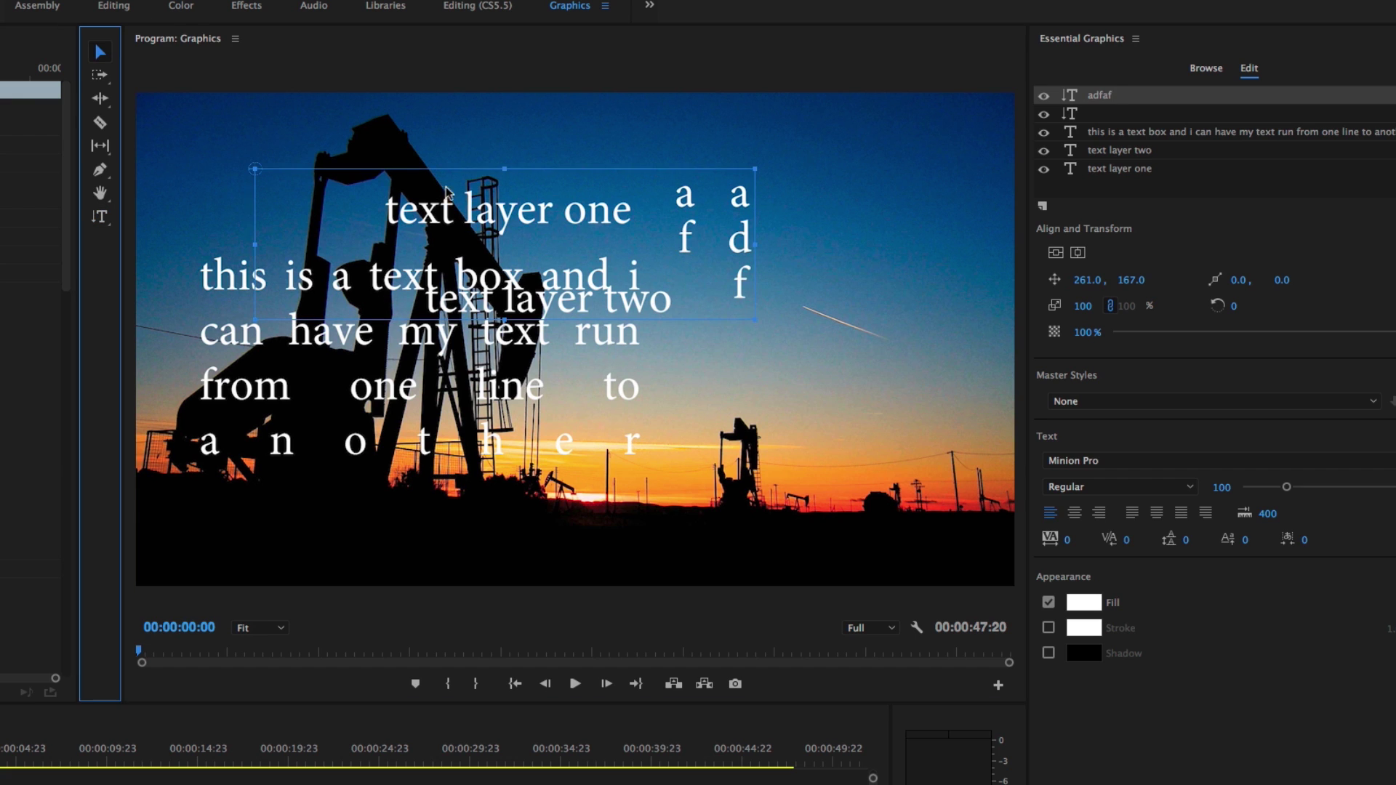
{"action": "left_click", "coordinate": [467, 190]}
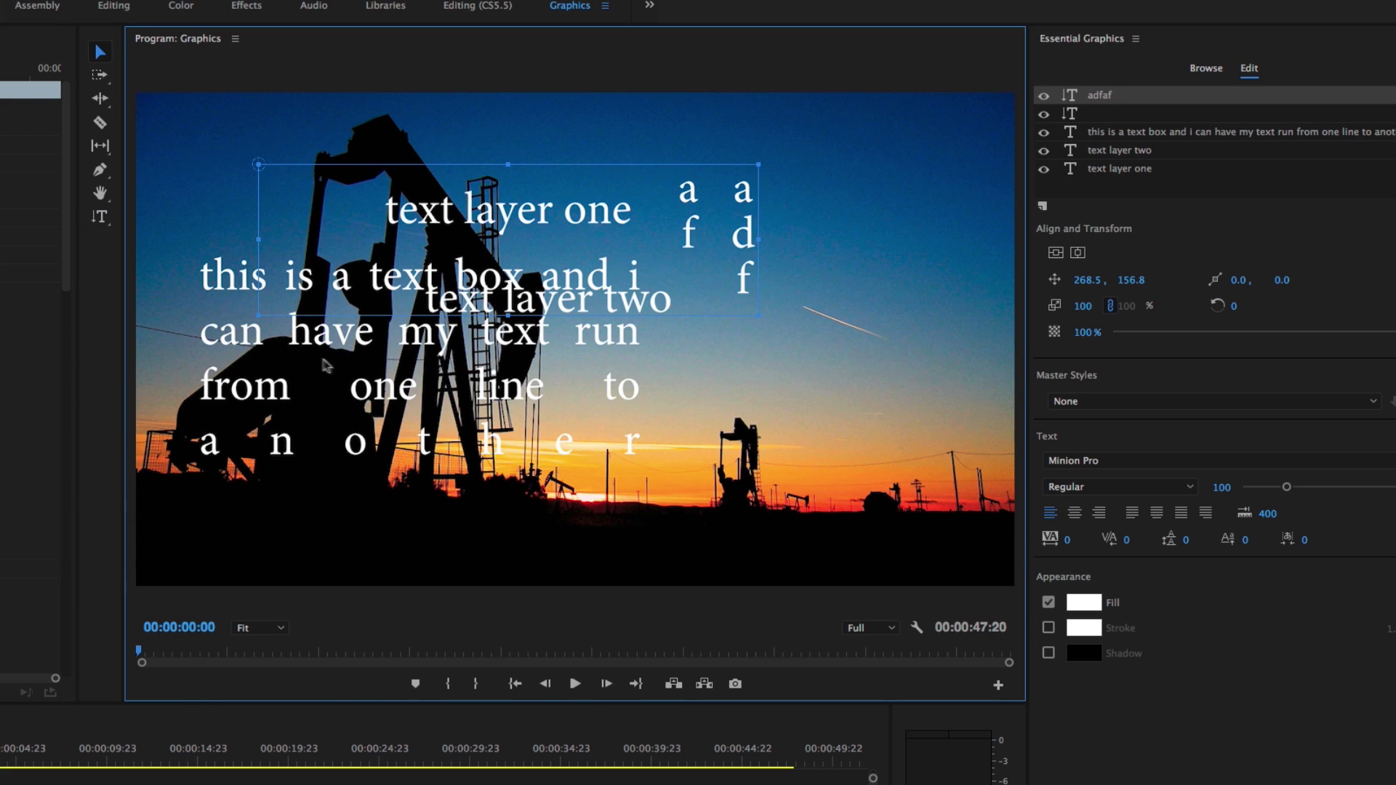
- Delete the vertical text "adfaf" and the multi-line text box from the graphic
{"action": "key", "text": "Delete"}
{"action": "left_click", "coordinate": [352, 363]}
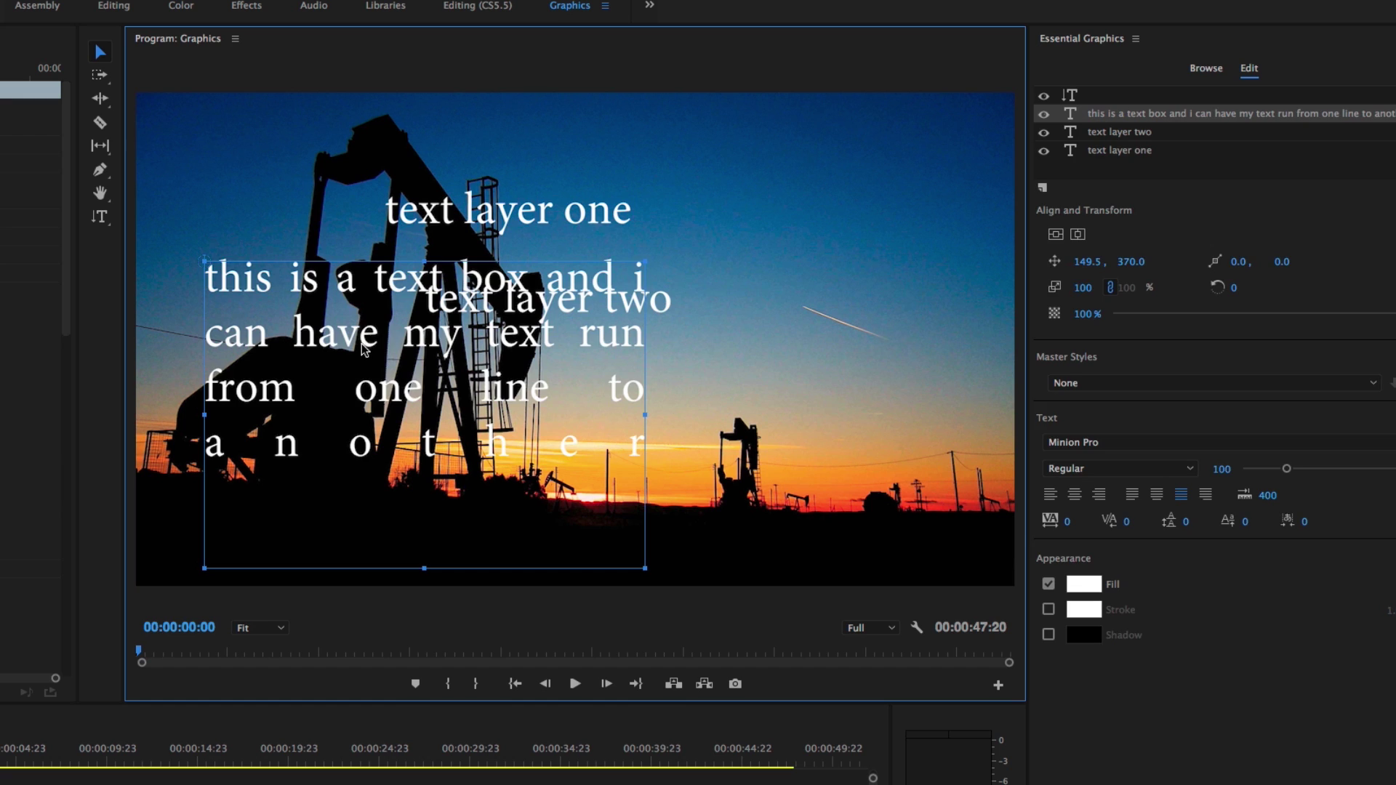
{"action": "key", "text": "Delete"}
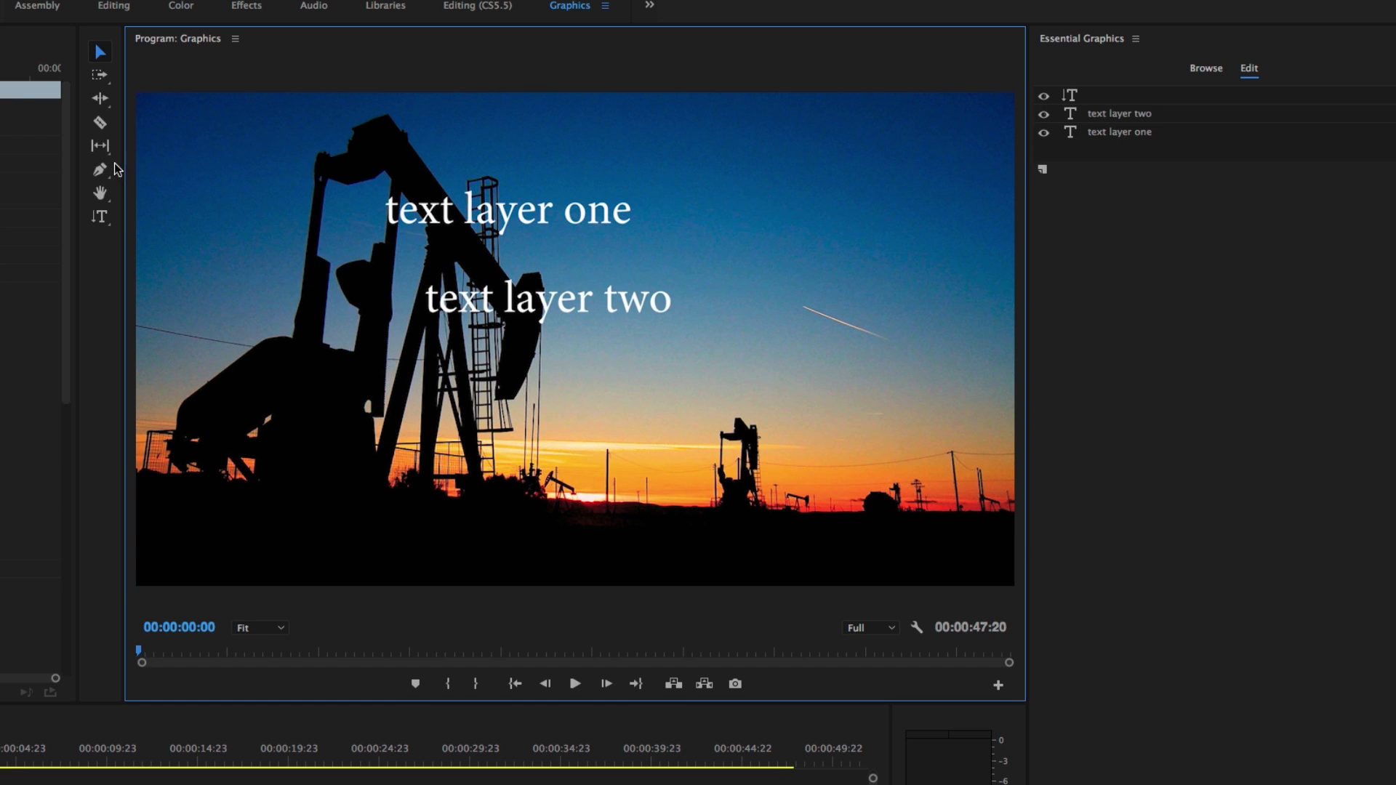
- Draw a red rectangle in the graphic at about 181, 383, beside the text layers
{"action": "left_click", "coordinate": [100, 171]}
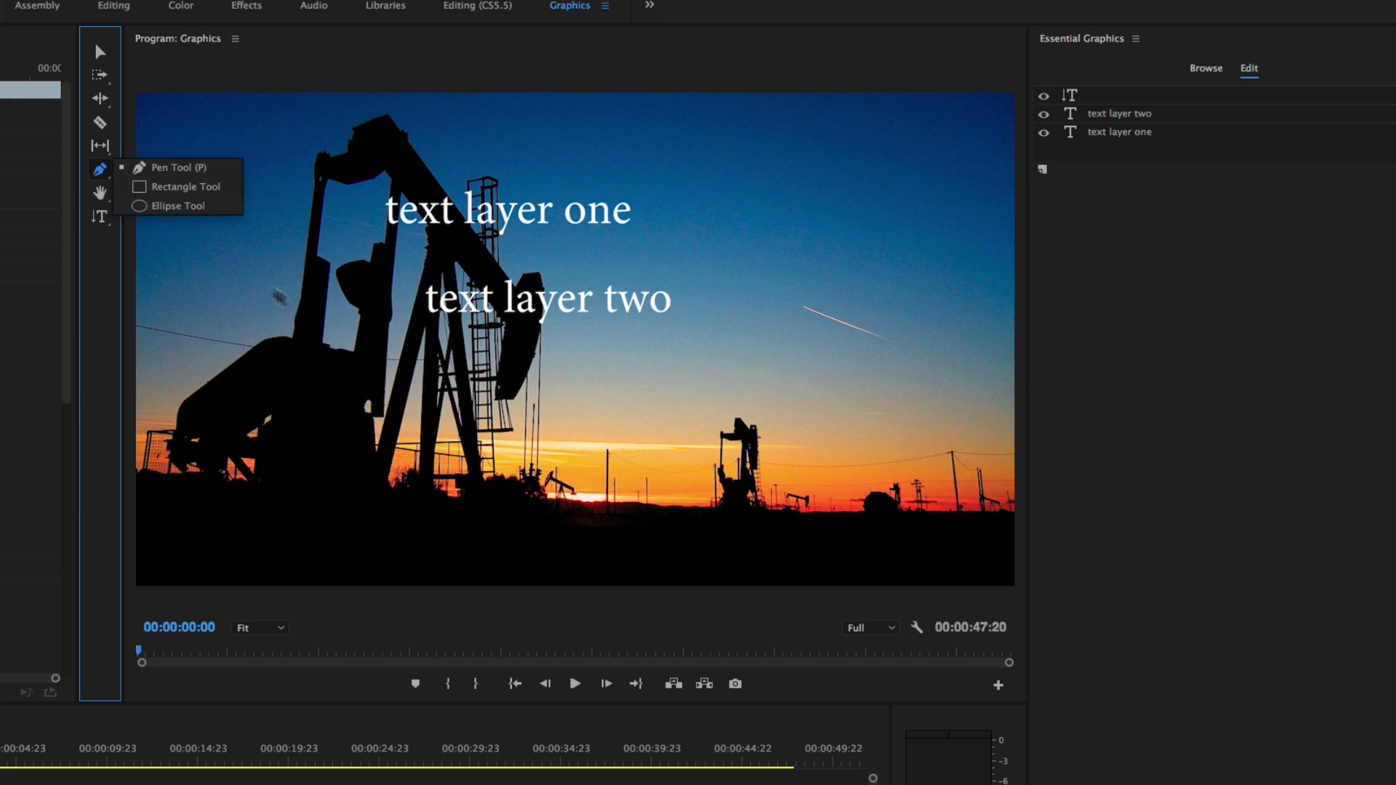
{"action": "left_click", "coordinate": [148, 187]}
{"action": "mouse_move", "coordinate": [219, 268]}
{"action": "left_mouse_down"}
{"action": "mouse_move", "coordinate": [291, 349]}
{"action": "mouse_move", "coordinate": [361, 400]}
{"action": "left_mouse_up"}
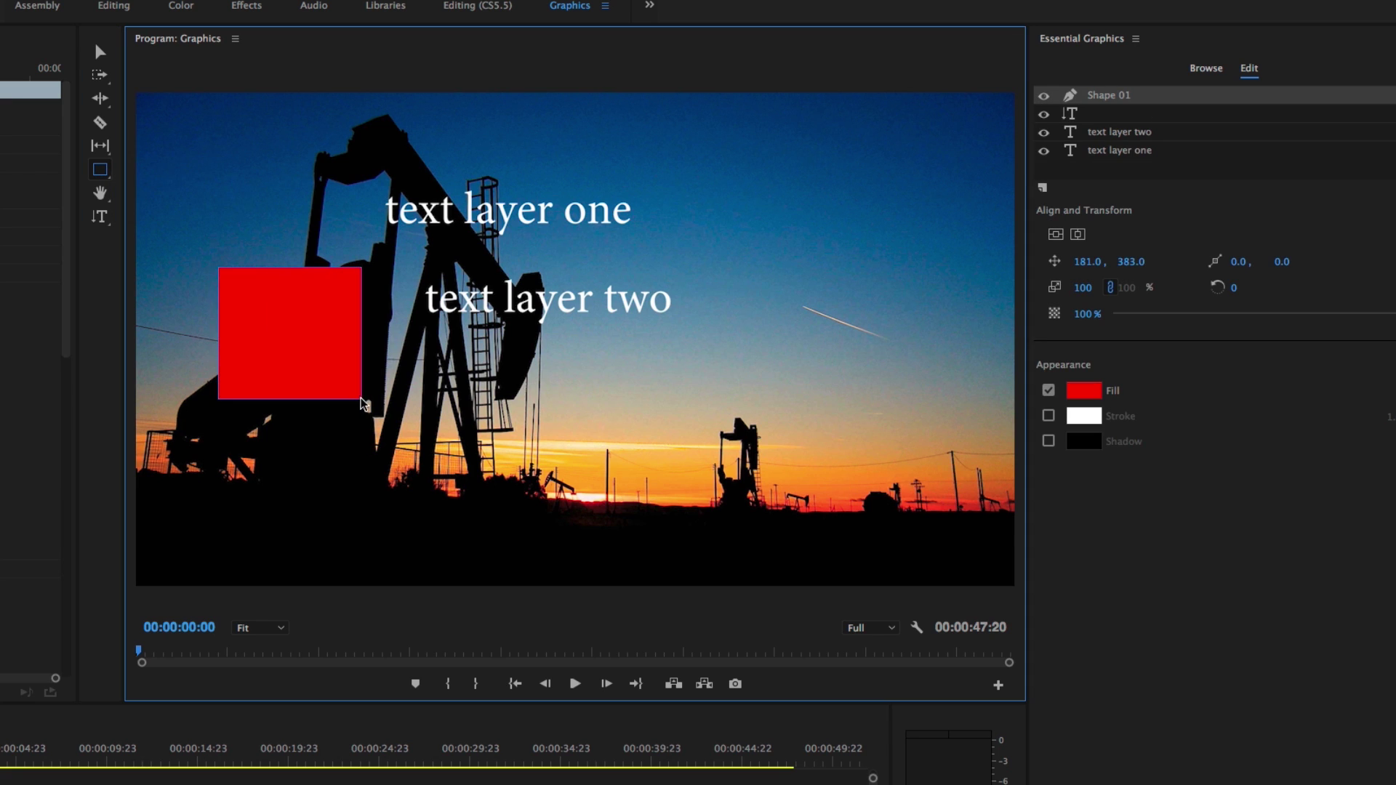
- Draw a red ellipse in the graphic's upper right area at about 1376, 295
{"action": "left_click", "coordinate": [99, 173]}
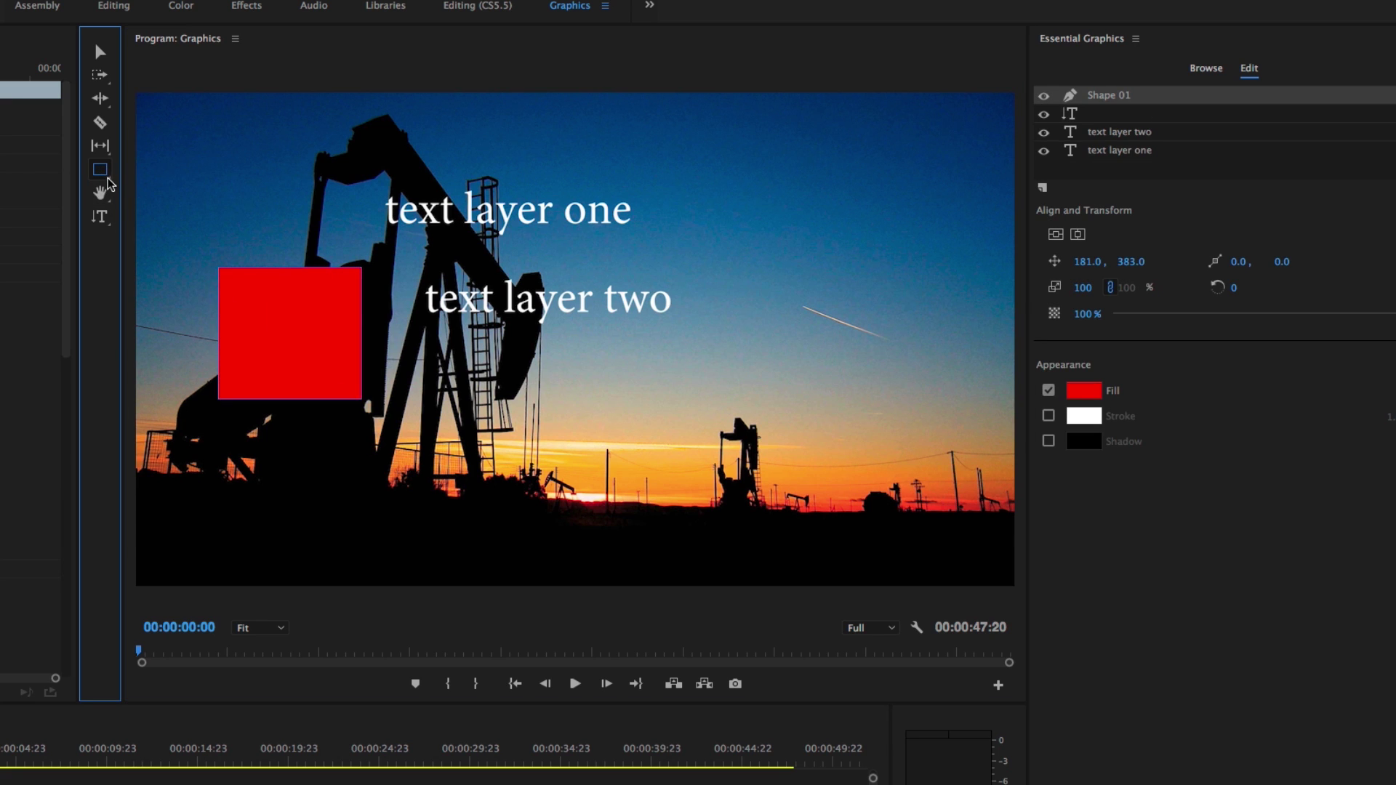
{"action": "left_click", "coordinate": [140, 205]}
{"action": "left_click_drag", "start_coordinate": [766, 227], "coordinate": [901, 359]}
- Draw a closed, curved freeform shape with the Pen tool below the text layers, starting at about 1208.8, 658.3
{"action": "left_click", "coordinate": [99, 170]}
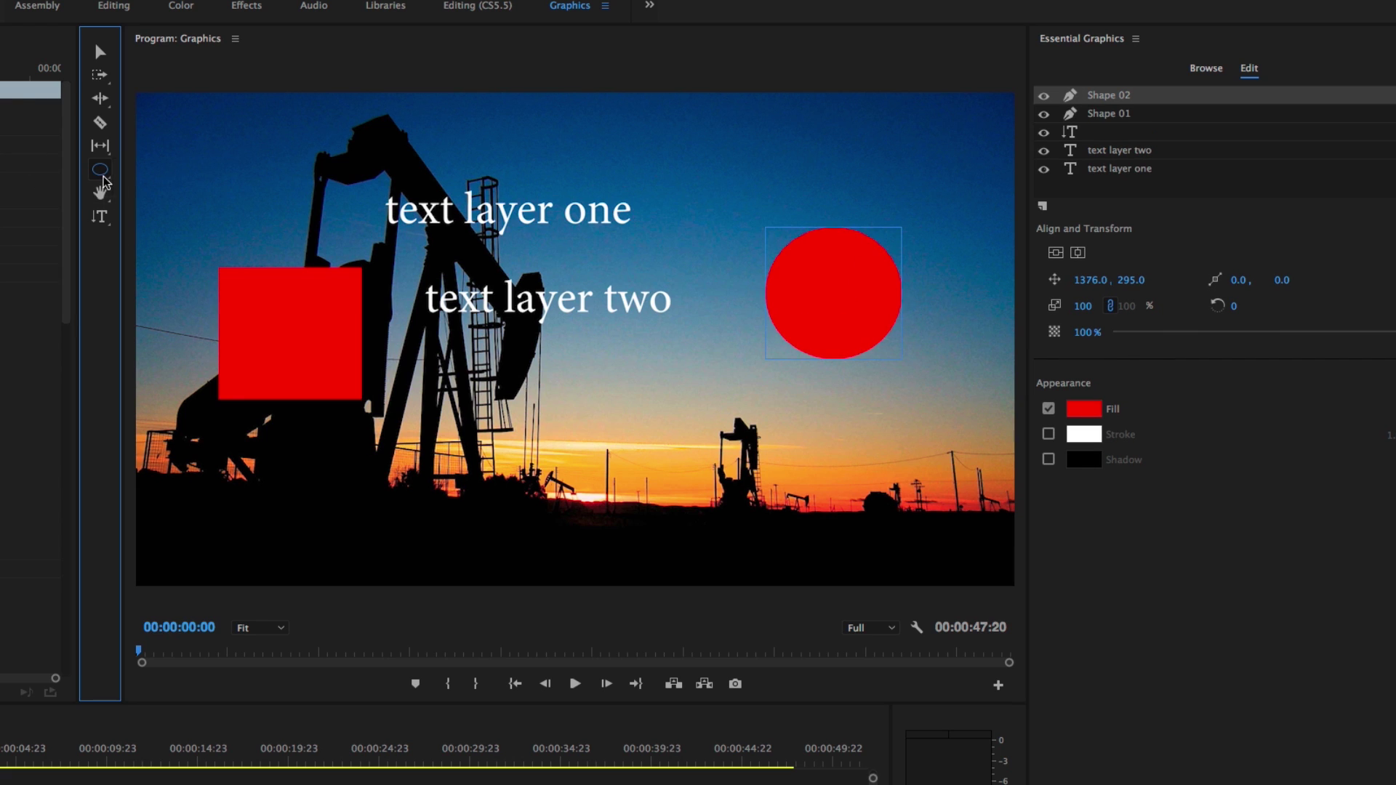
{"action": "left_click", "coordinate": [138, 168]}
{"action": "left_click_drag", "start_coordinate": [689, 393], "coordinate": [729, 405]}
{"action": "left_click_drag", "start_coordinate": [537, 413], "coordinate": [552, 458]}
{"action": "left_click", "coordinate": [690, 501]}
{"action": "left_click_drag", "start_coordinate": [719, 503], "coordinate": [734, 462]}
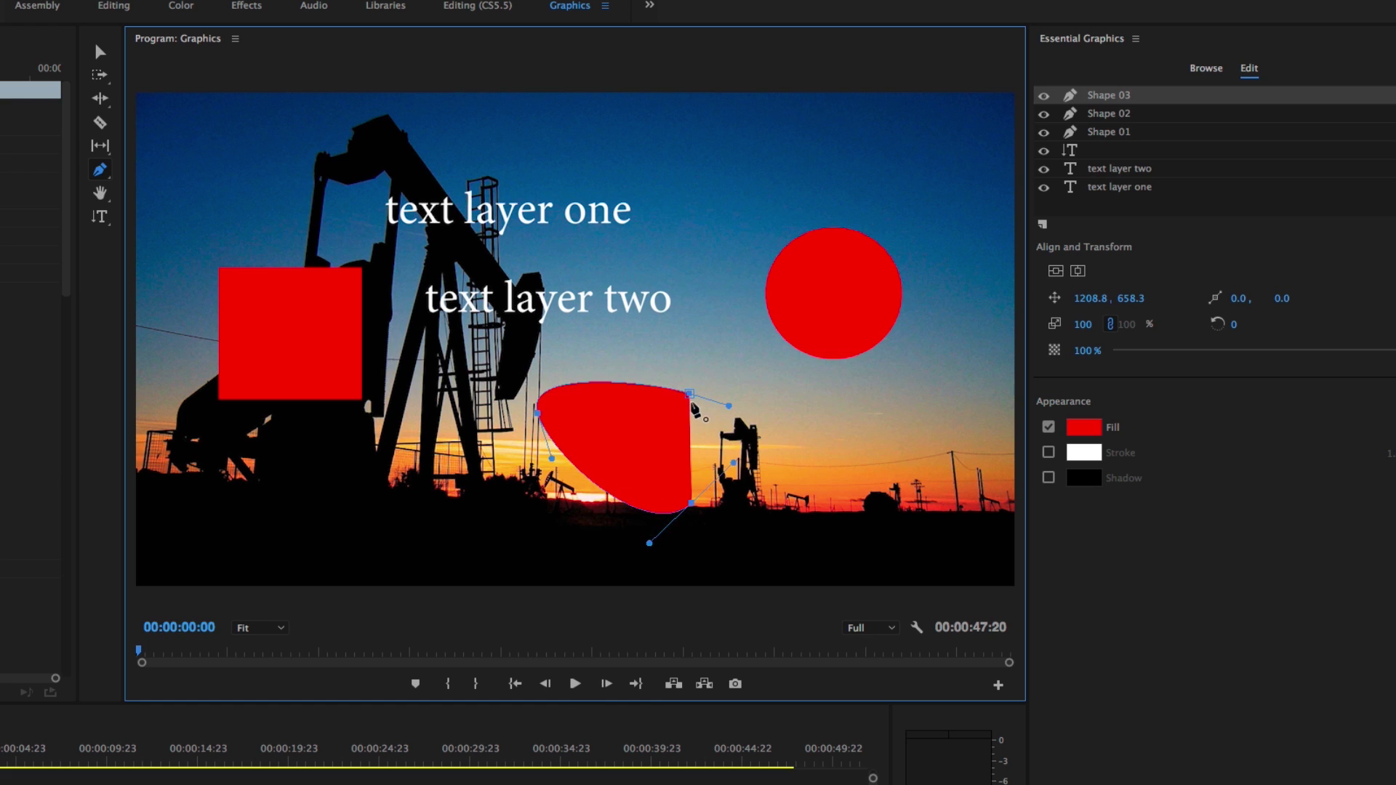
{"action": "left_click", "coordinate": [691, 400]}
- Enable a white stroke on the freeform shape and set its width to 6.0
{"action": "left_click", "coordinate": [1049, 453]}
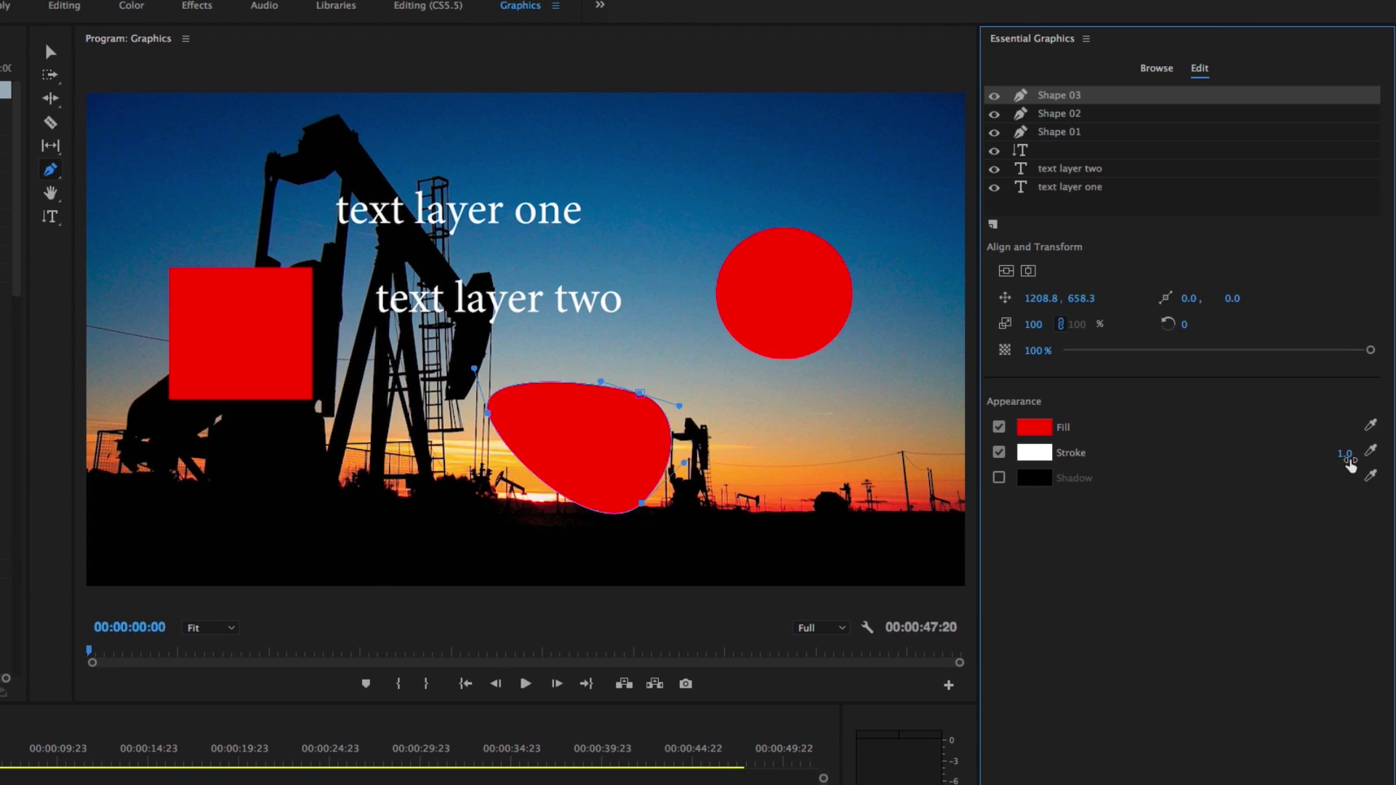
{"action": "mouse_move", "coordinate": [1345, 453]}
{"action": "left_mouse_down"}
{"action": "mouse_move", "coordinate": [1367, 453]}
{"action": "mouse_move", "coordinate": [1355, 453]}
{"action": "left_mouse_up"}
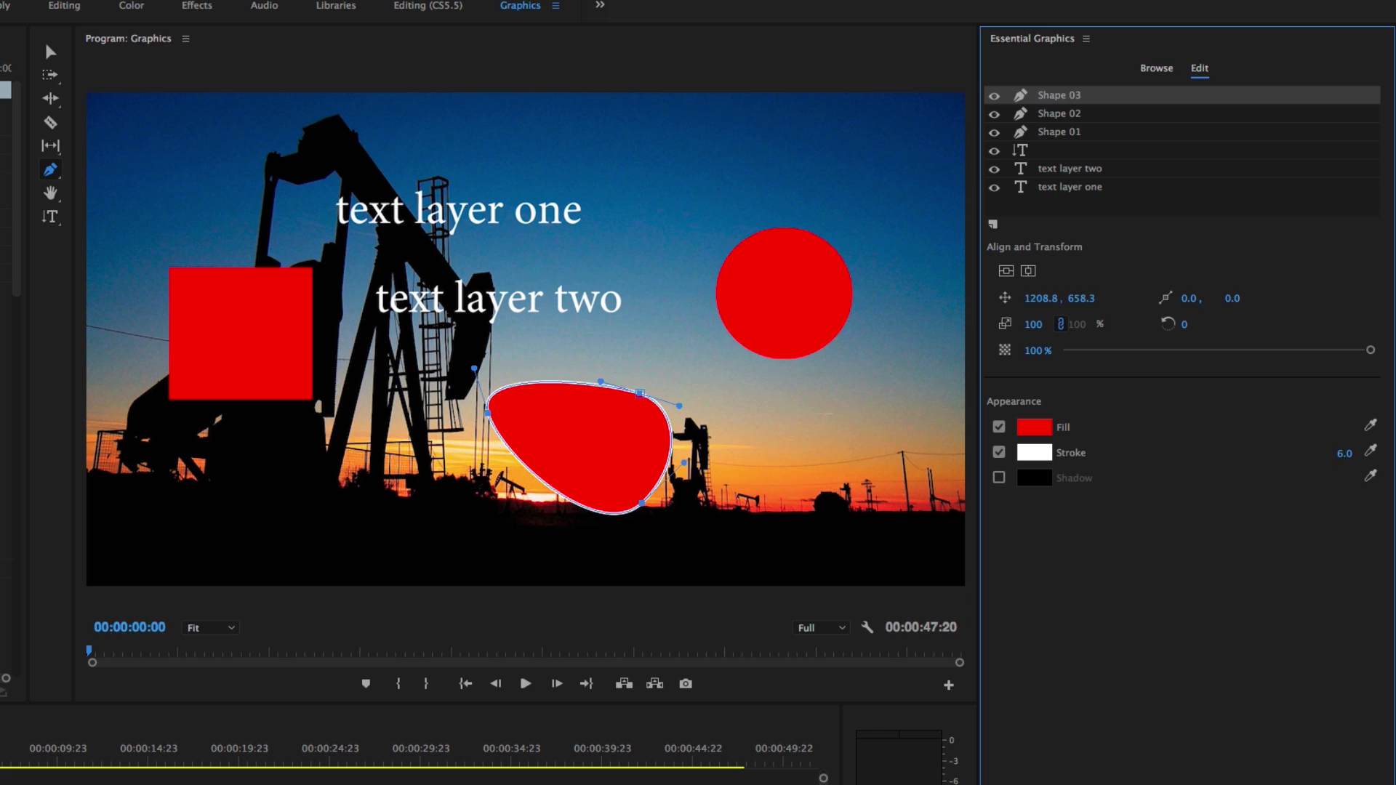
- Delete the empty vertical text layer from the graphic
{"action": "left_click", "coordinate": [1035, 153]}
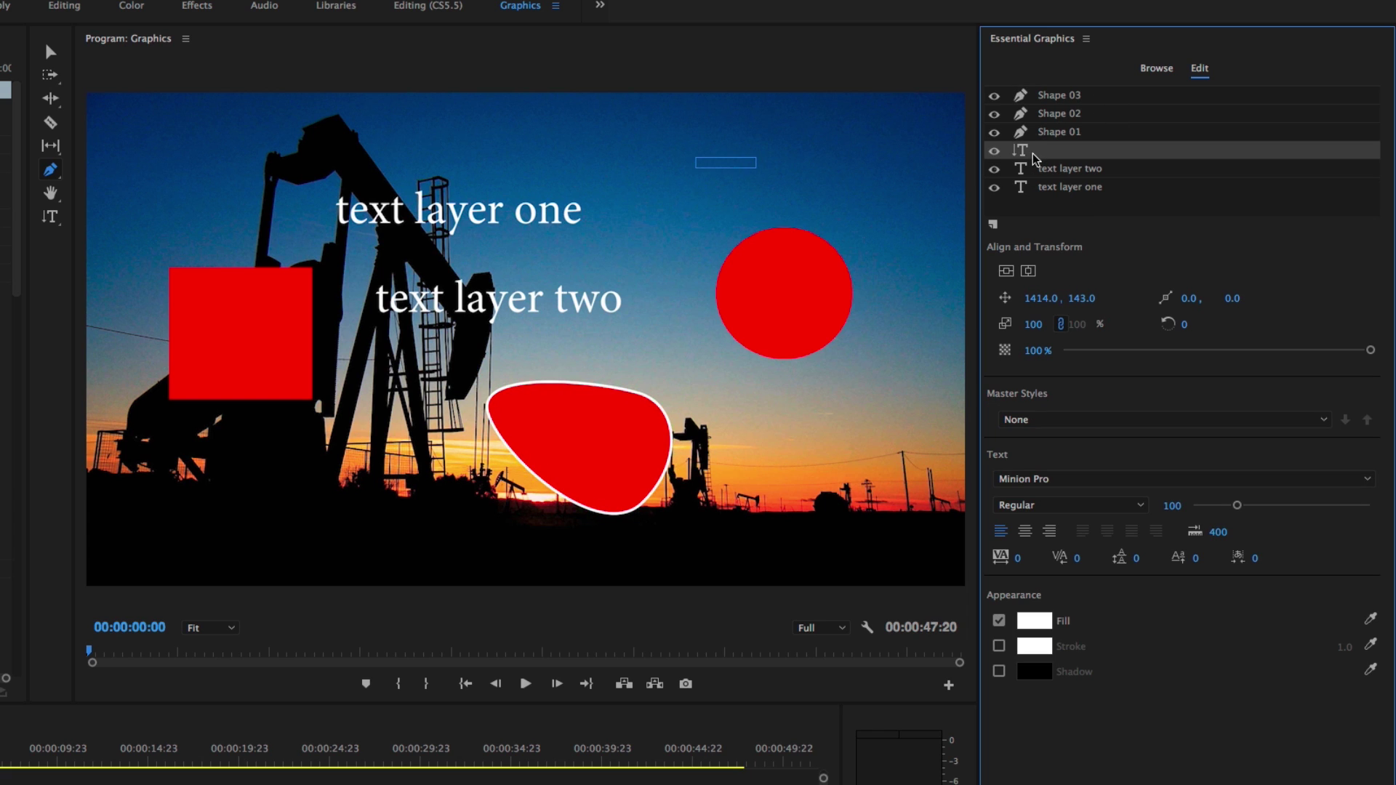
{"action": "key", "text": "Delete"}
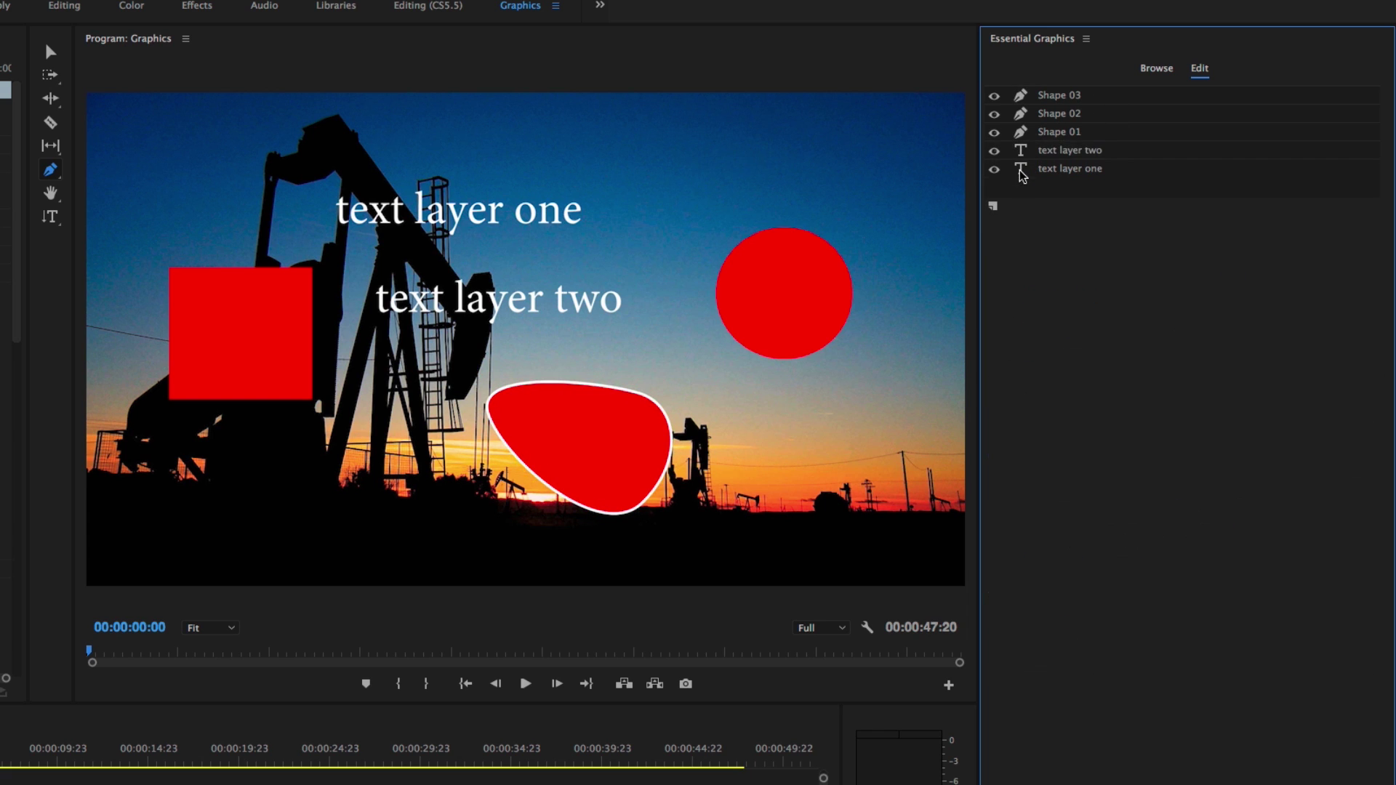
- Add a new layer to the graphic from the file LogoAlpha.psd, importing it with Merge All Layers
{"action": "left_click", "coordinate": [1086, 171]}
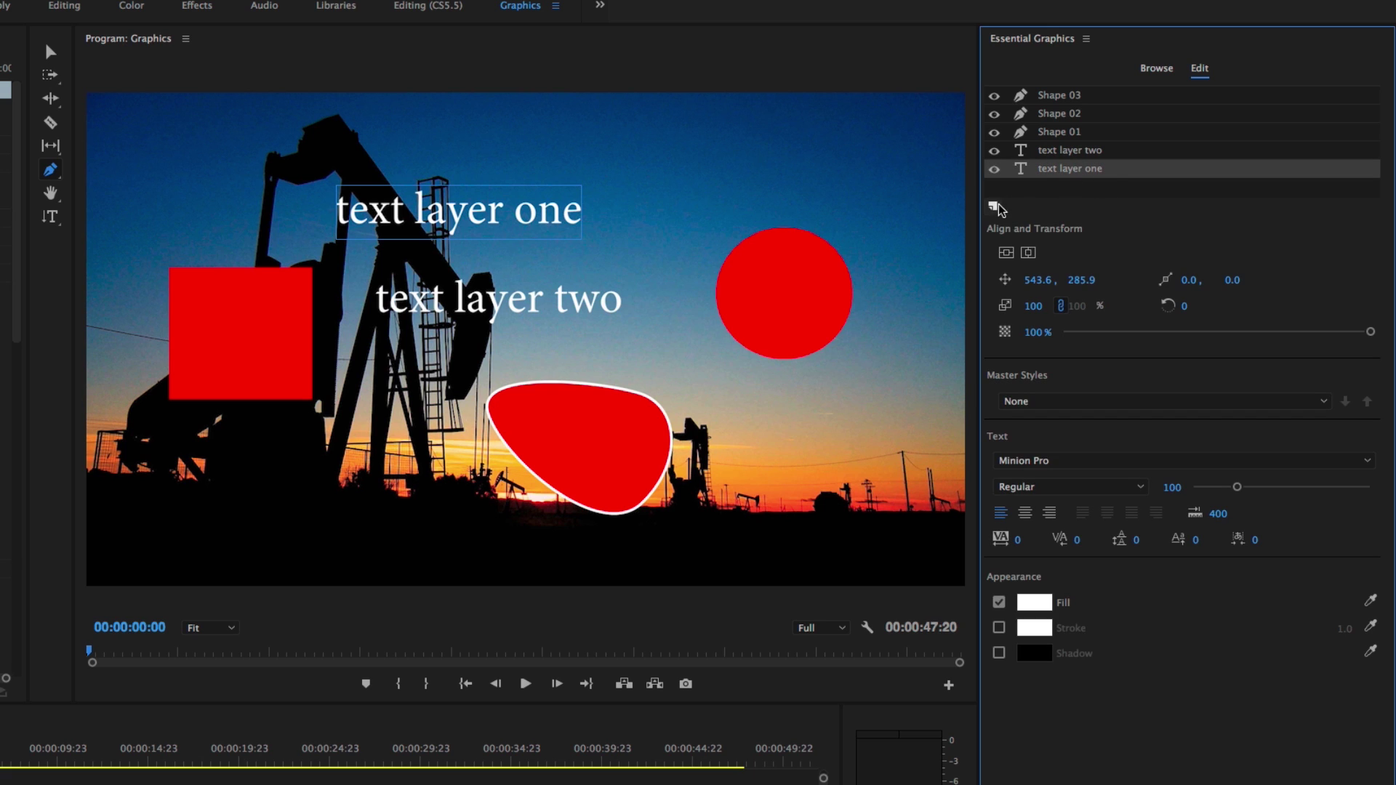
{"action": "left_click", "coordinate": [994, 209]}
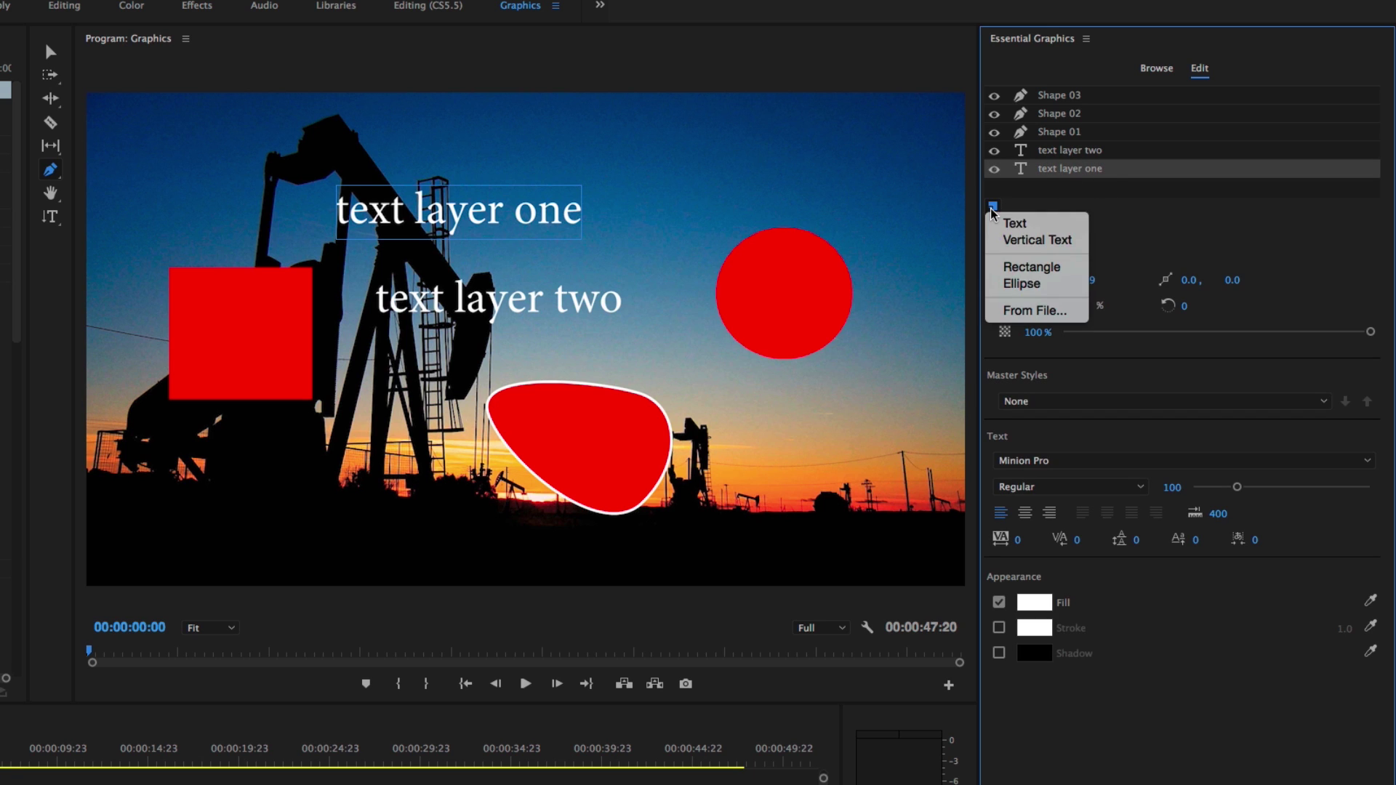
{"action": "left_click", "coordinate": [1036, 313]}
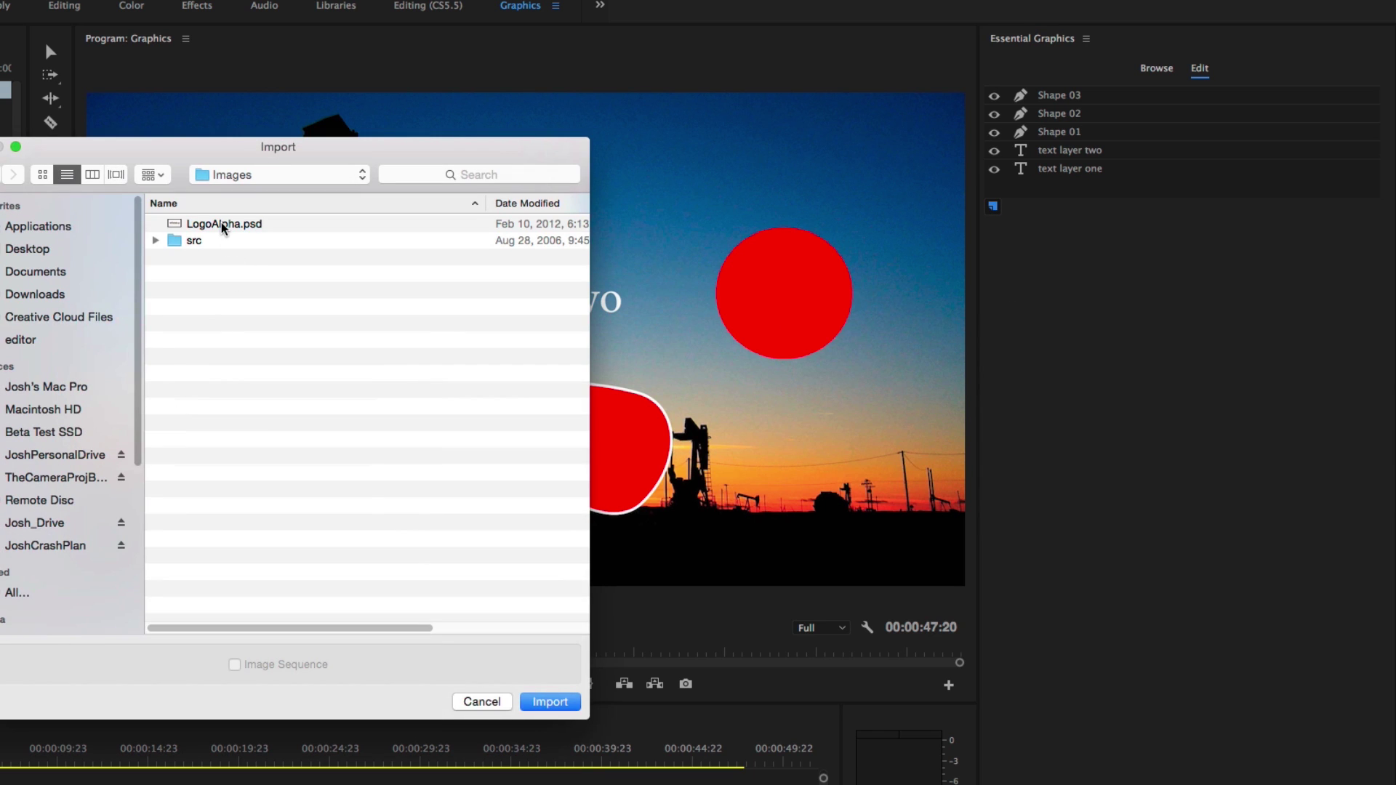
{"action": "double_click", "coordinate": [221, 224]}
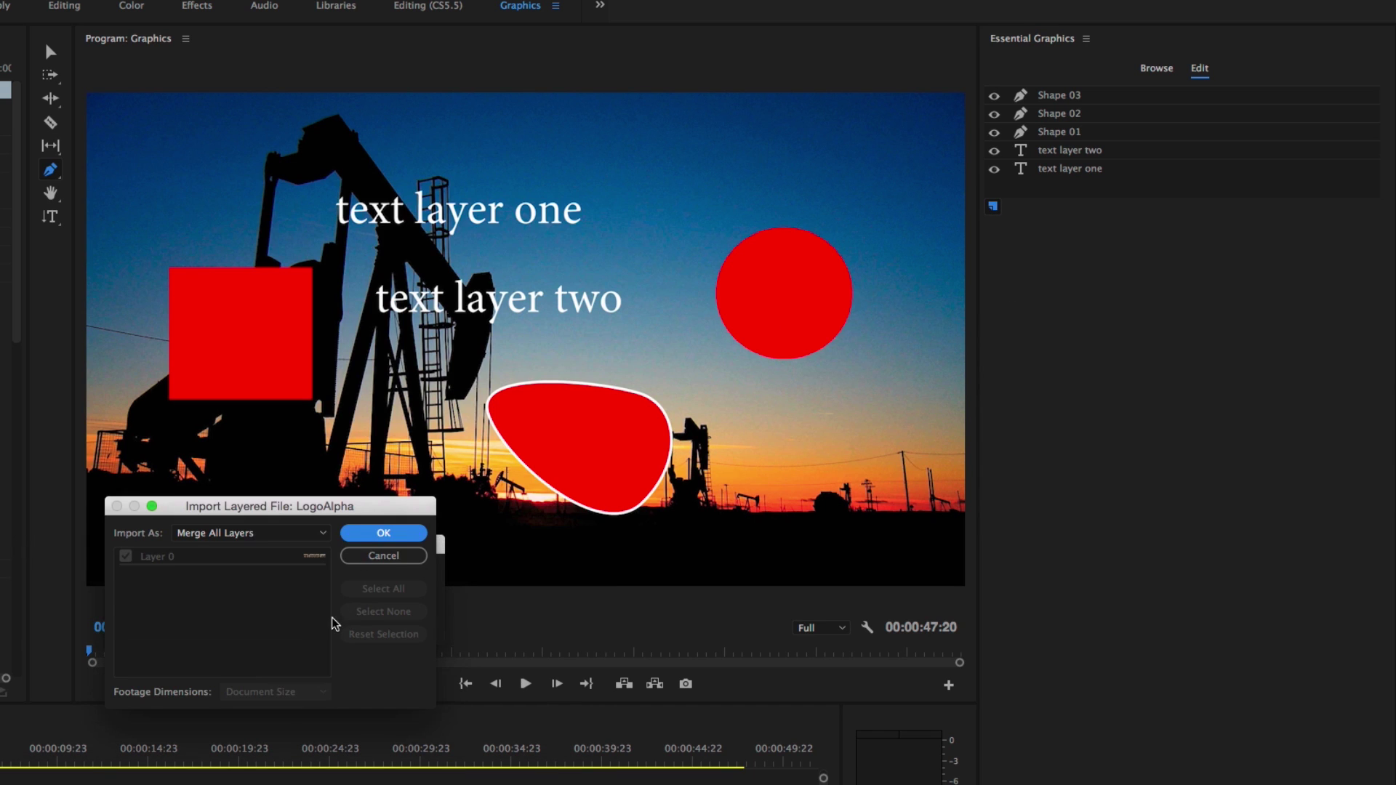
{"action": "left_click", "coordinate": [399, 533]}
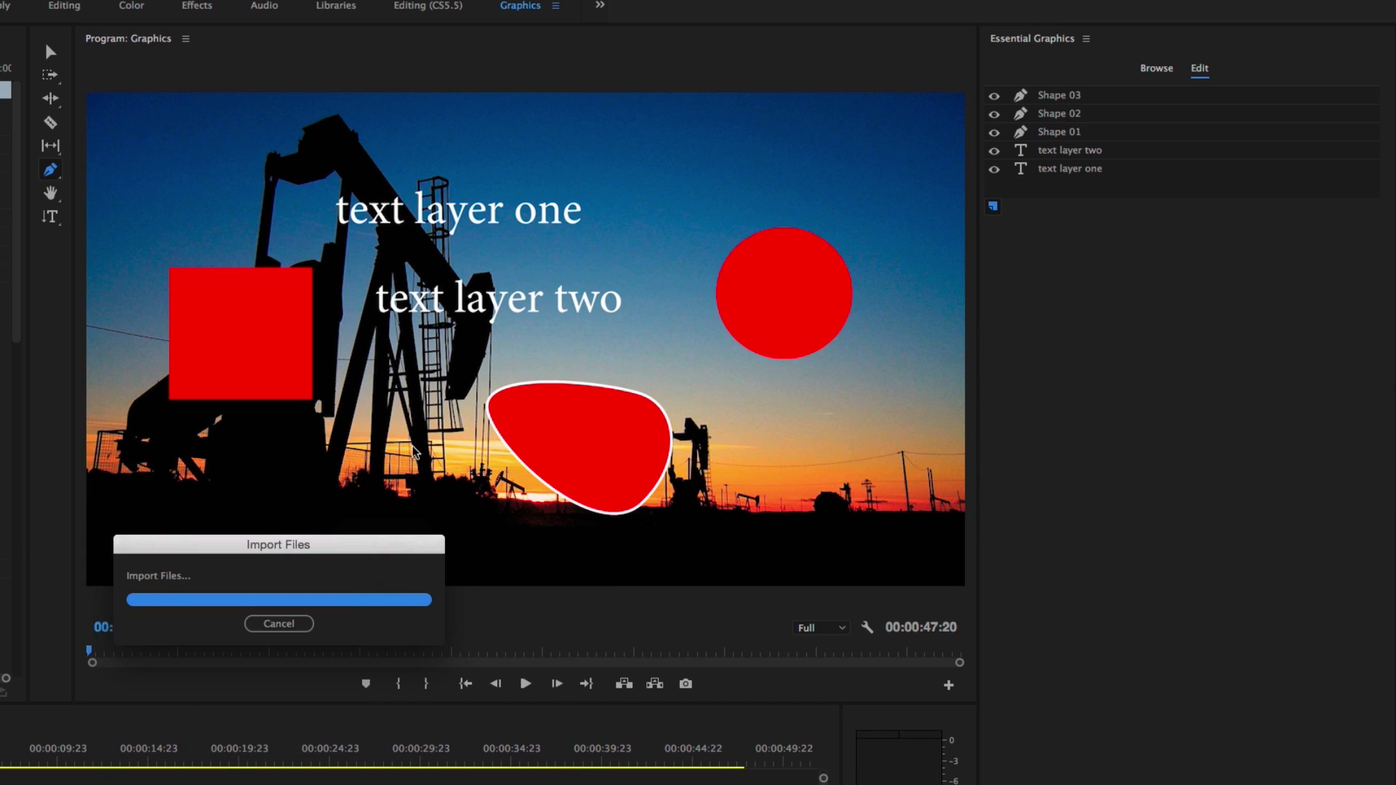
- Scale the LogoAlpha layer to about 60% and move it to about 546.7, 932.9 in the lower left of the frame
{"action": "left_click", "coordinate": [50, 52]}
{"action": "left_click_drag", "start_coordinate": [361, 356], "coordinate": [309, 533]}
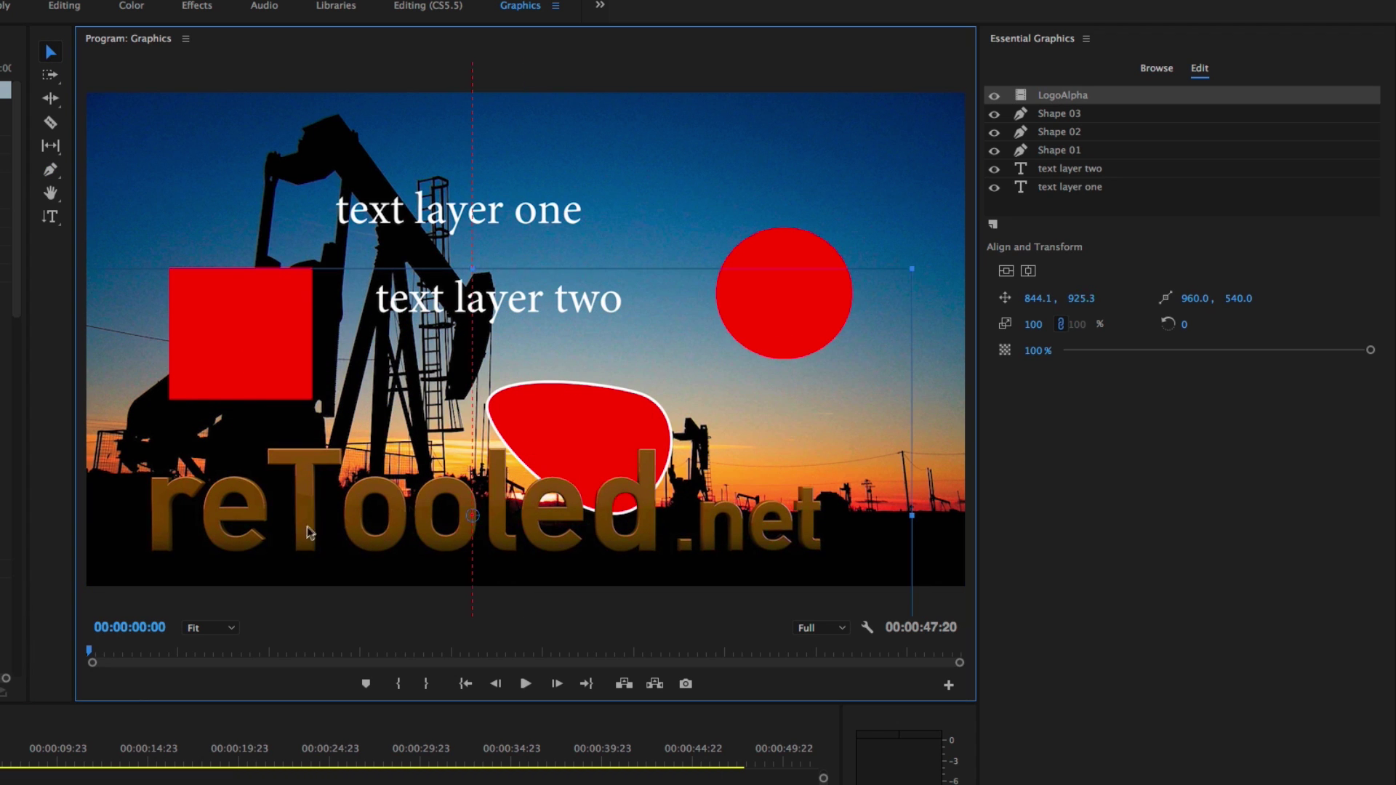
{"action": "left_click_drag", "start_coordinate": [913, 272], "coordinate": [648, 364]}
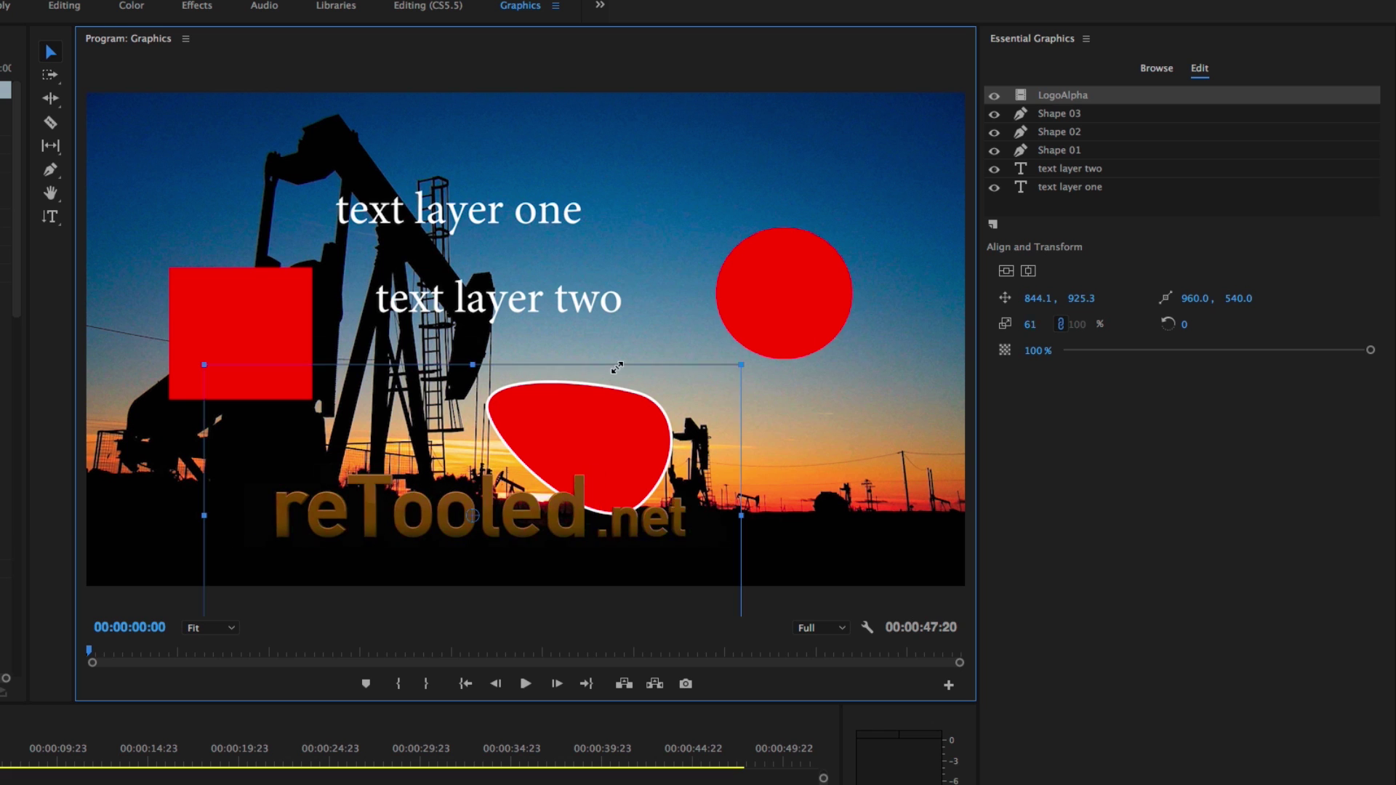
{"action": "left_click_drag", "start_coordinate": [485, 529], "coordinate": [347, 529]}
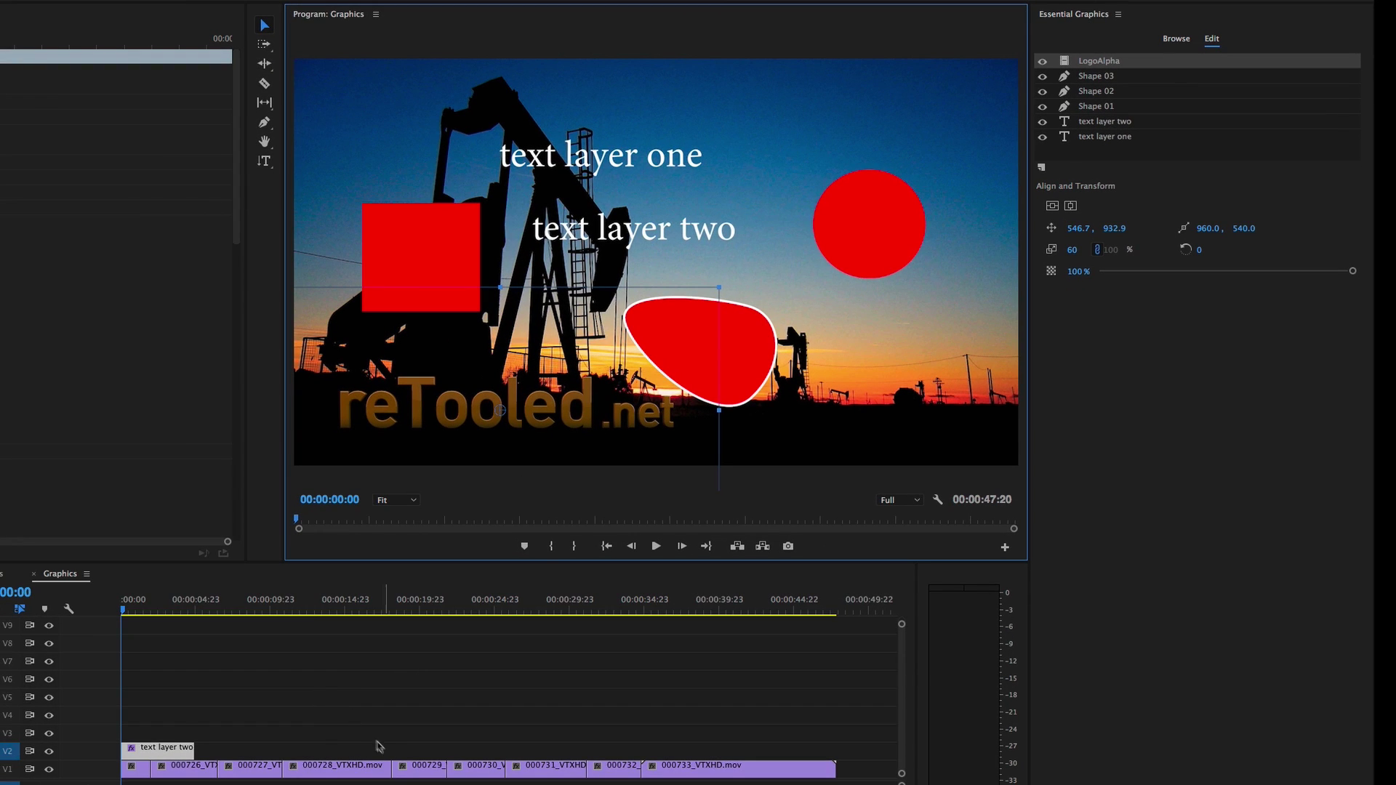
- Select the graphic clip in the timeline and set its Motion horizontal position to 1124
{"action": "left_click_drag", "start_coordinate": [270, 704], "coordinate": [171, 749]}
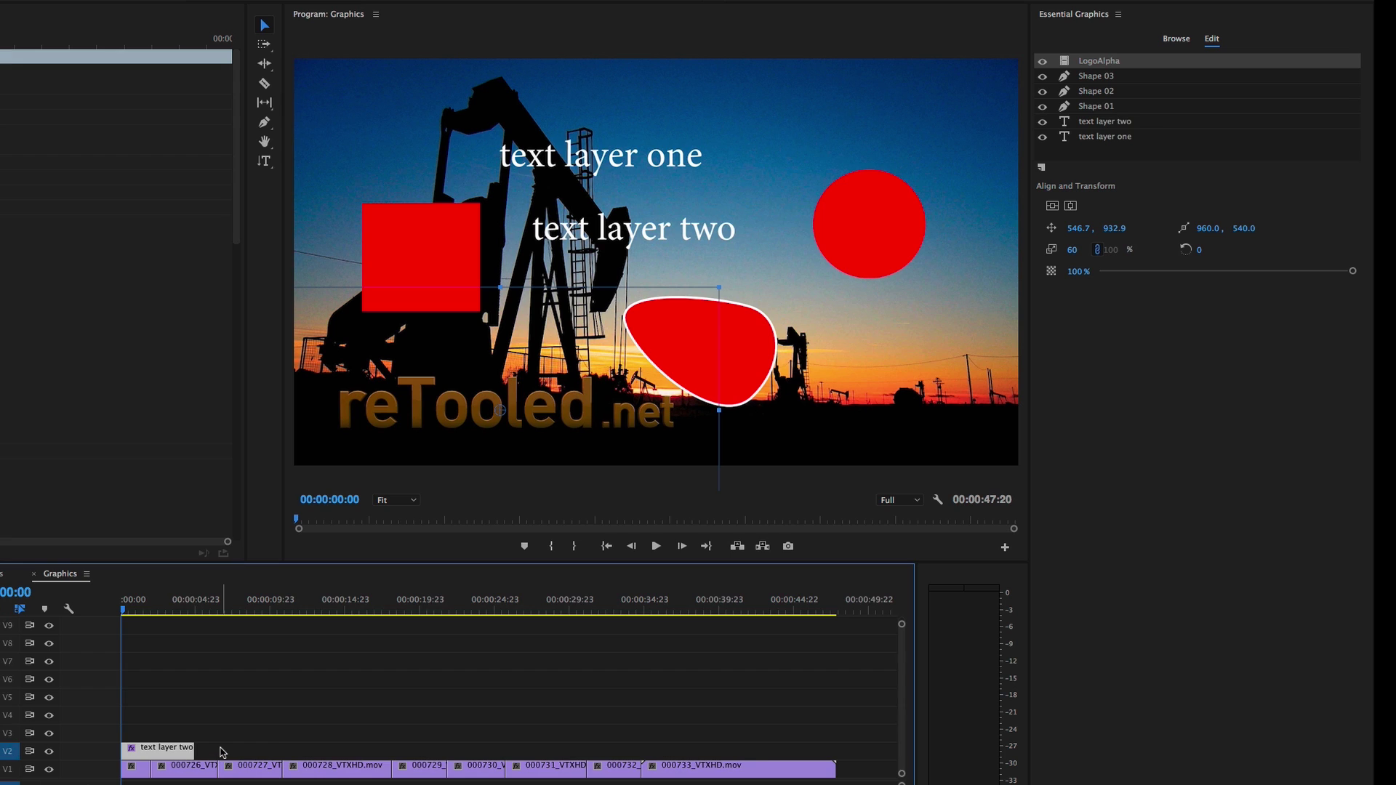
{"action": "key", "text": "equal"}
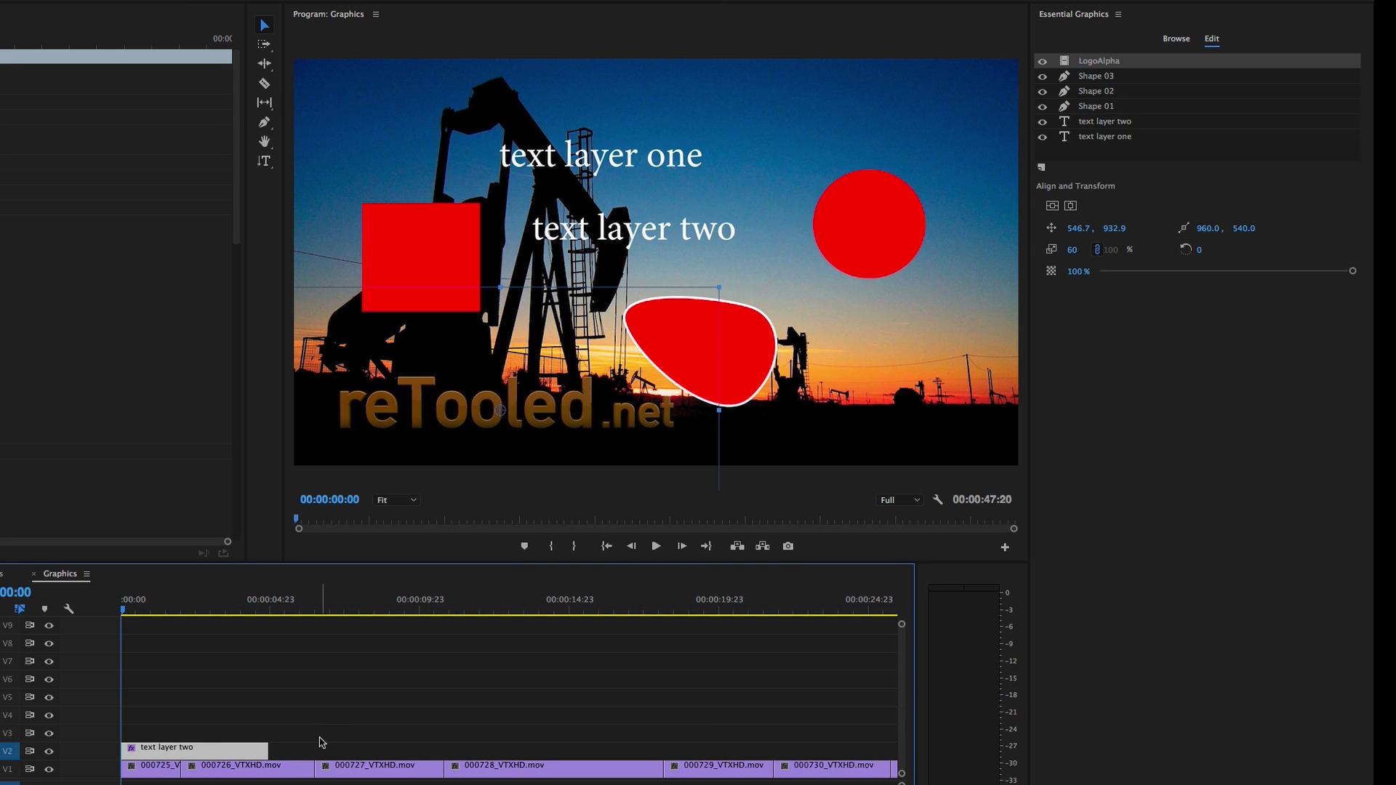
{"action": "left_click", "coordinate": [316, 706]}
{"action": "left_click", "coordinate": [203, 755]}
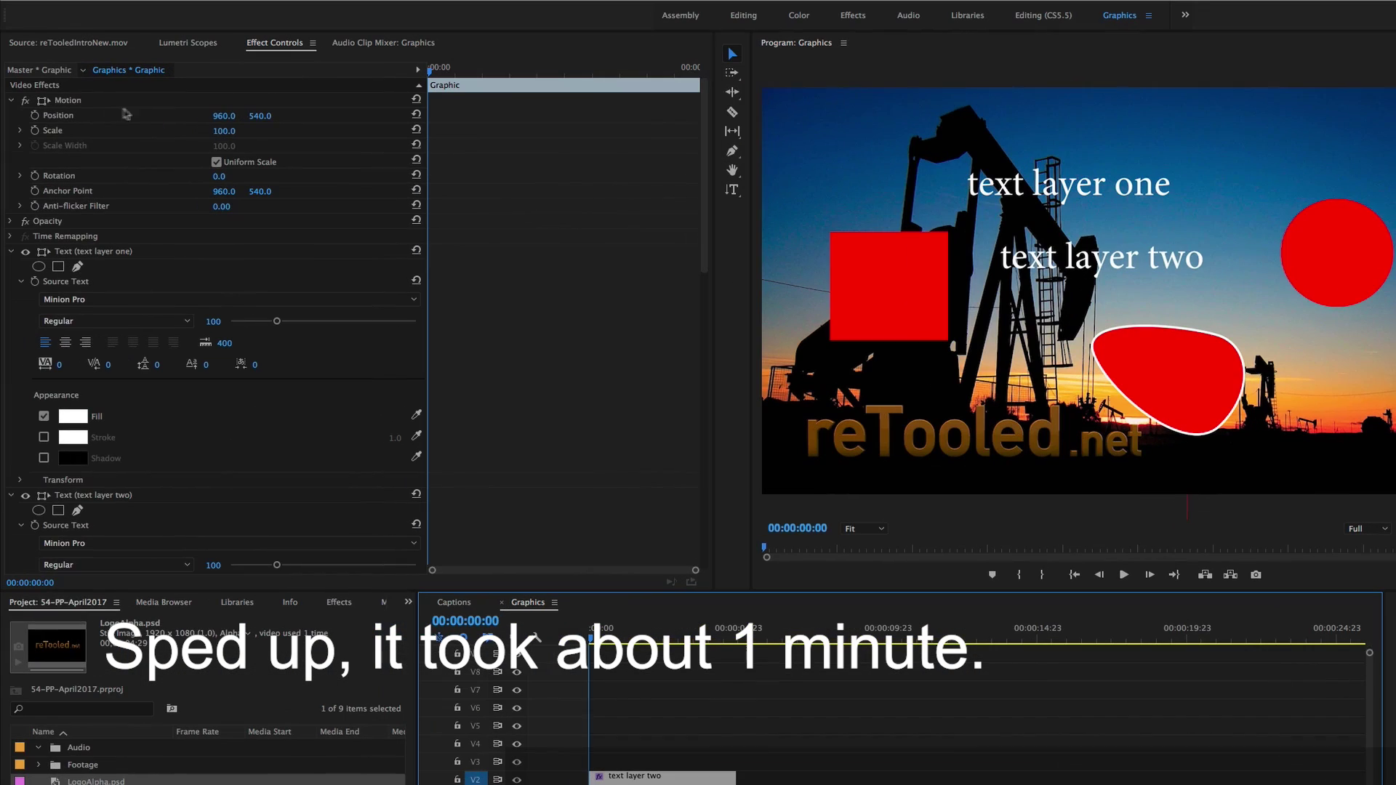
{"action": "left_click_drag", "start_coordinate": [221, 121], "coordinate": [341, 121]}
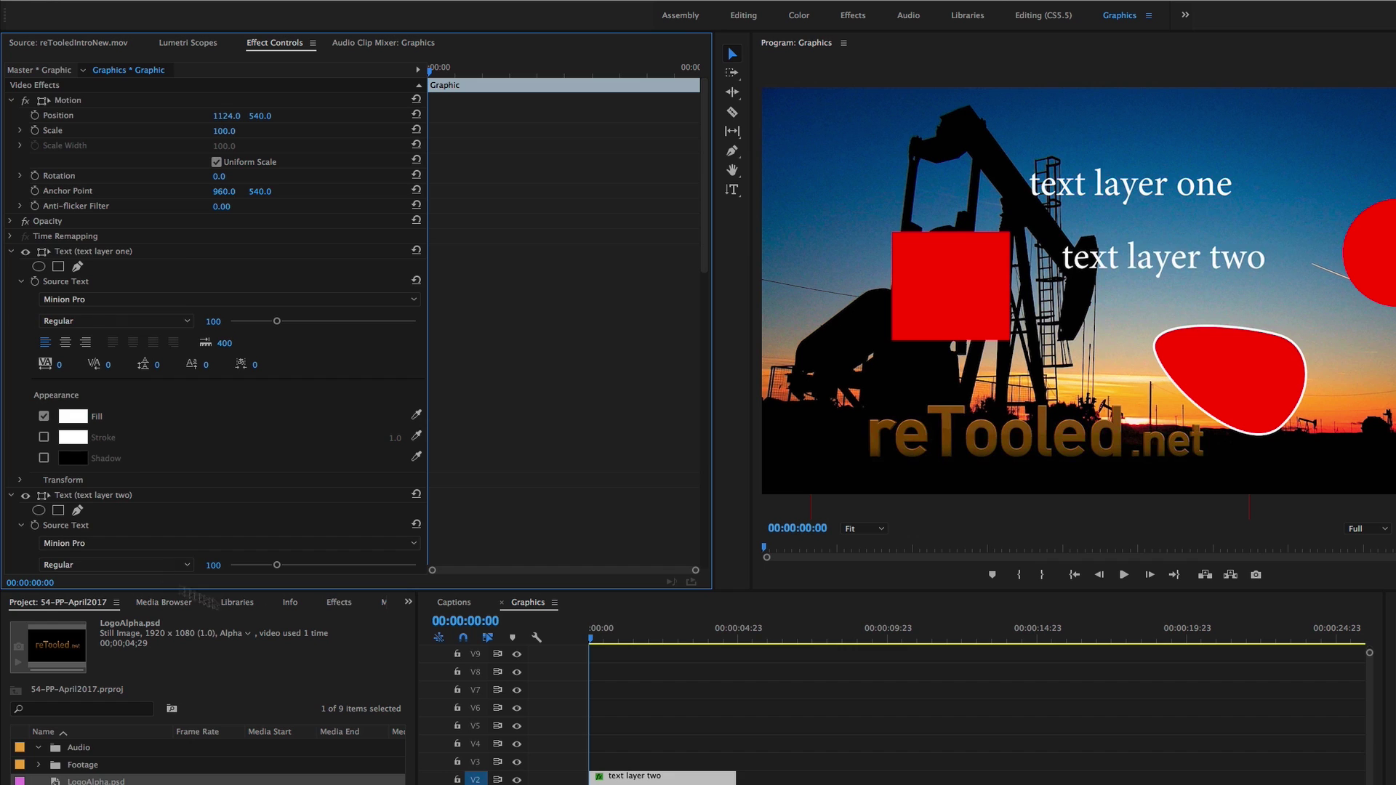
- Find the Gaussian Blur effect, apply it between Shape 03 and the LogoAlpha clip, and set its blurriness to 36
{"action": "left_click", "coordinate": [340, 602]}
{"action": "left_click", "coordinate": [61, 624]}
{"action": "type", "text": "gau"}
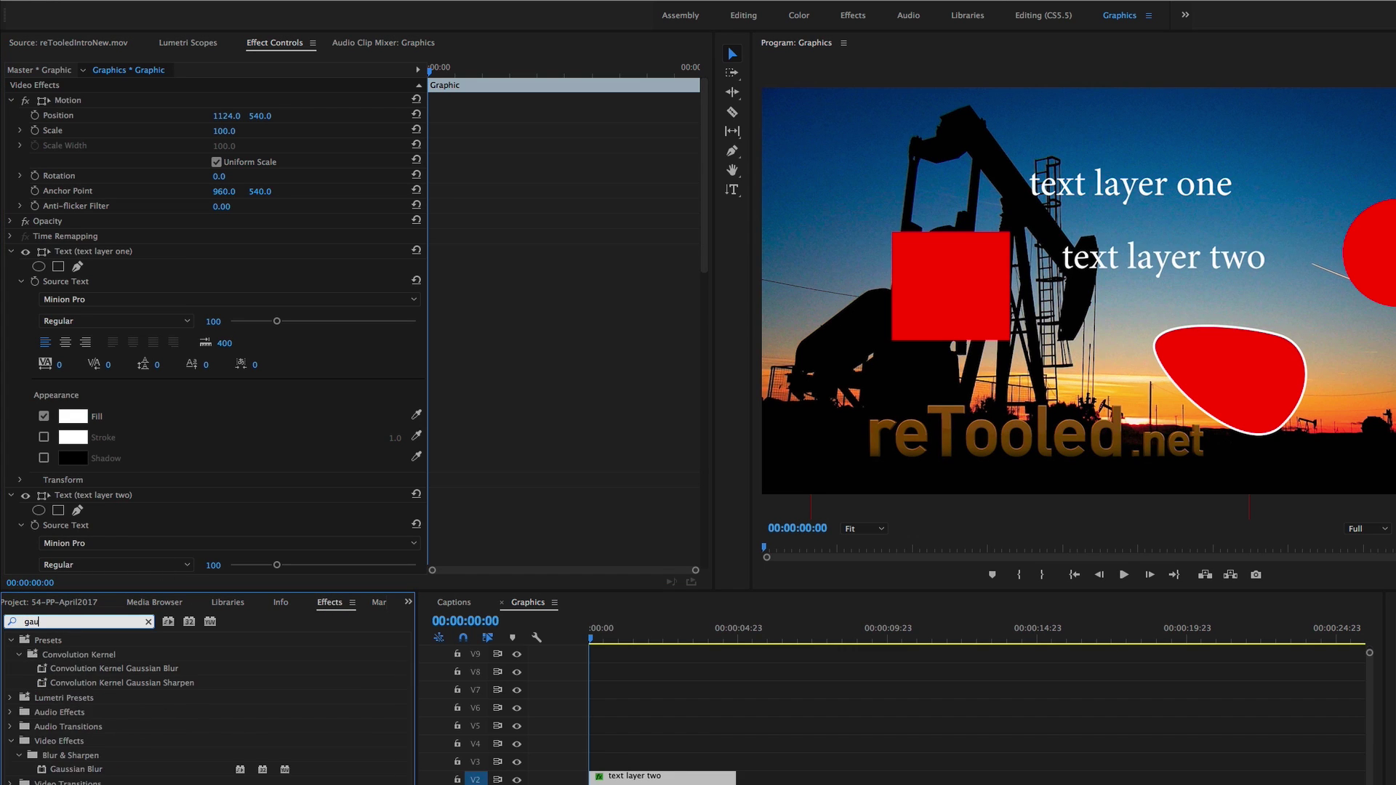
{"action": "type", "text": "ss"}
{"action": "left_click_drag", "start_coordinate": [93, 772], "coordinate": [143, 459]}
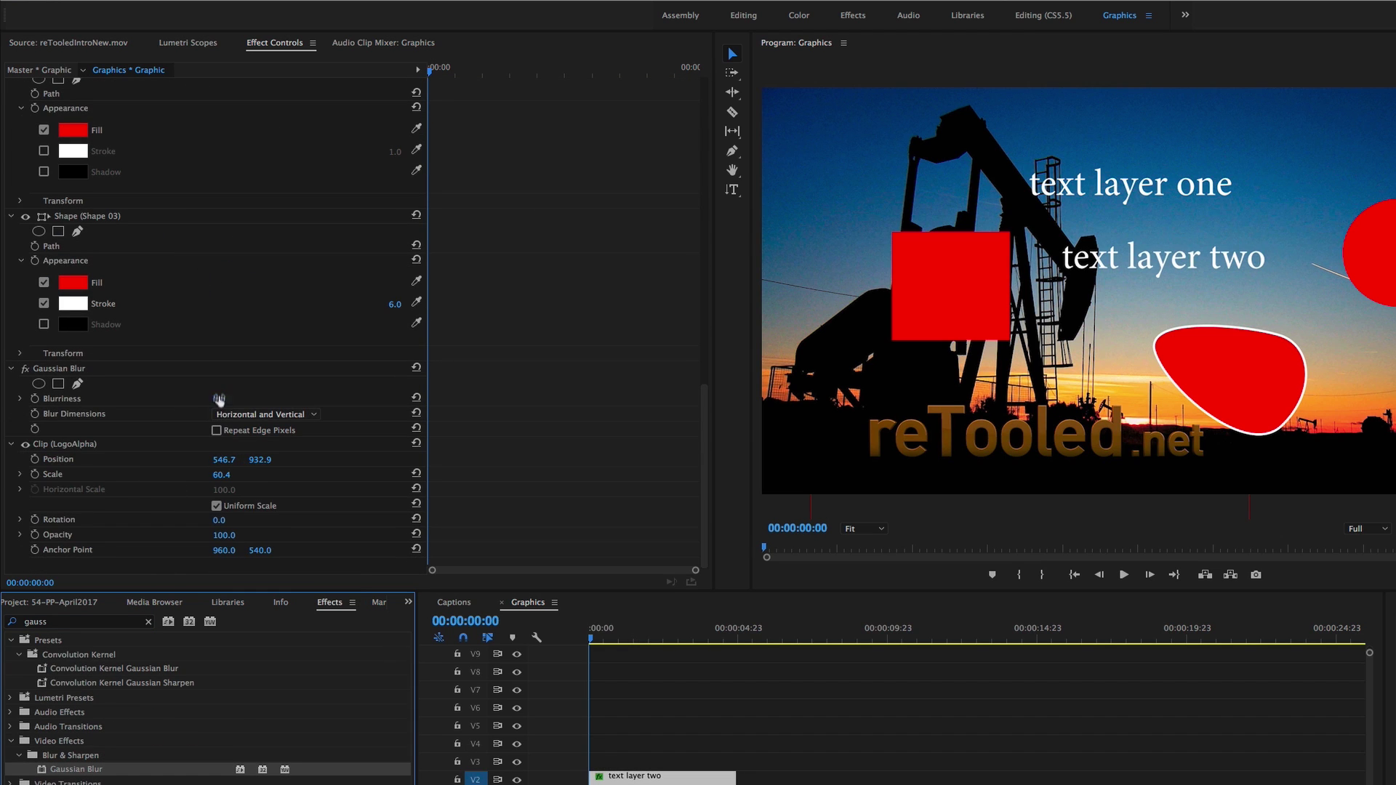
{"action": "left_click_drag", "start_coordinate": [219, 400], "coordinate": [246, 400]}
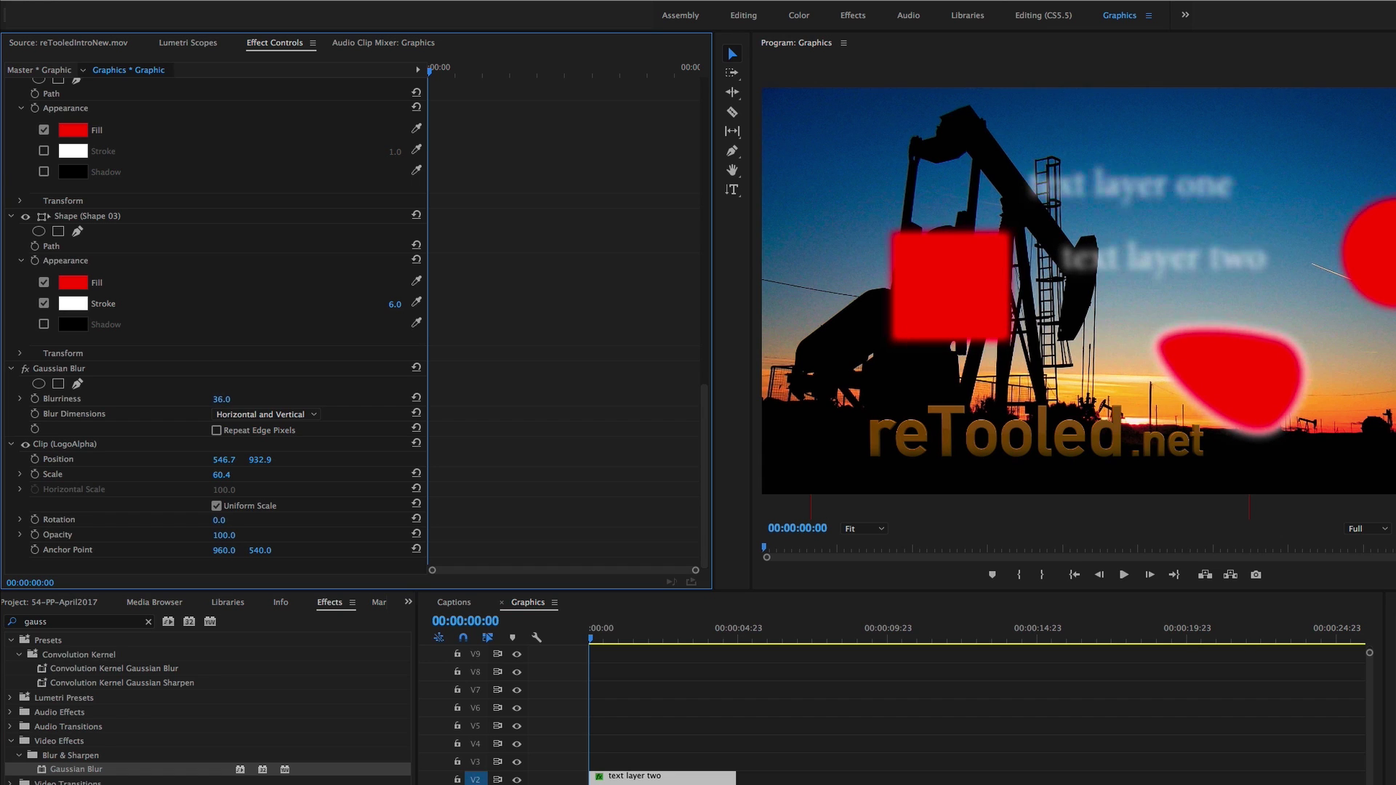
- Move Gaussian Blur below the LogoAlpha clip in the effect order and delete it from the graphic
{"action": "mouse_move", "coordinate": [53, 374]}
{"action": "left_mouse_down"}
{"action": "mouse_move", "coordinate": [89, 232]}
{"action": "mouse_move", "coordinate": [78, 209]}
{"action": "mouse_move", "coordinate": [64, 231]}
{"action": "mouse_move", "coordinate": [104, 544]}
{"action": "left_mouse_up"}
{"action": "key", "text": "Delete"}
{"action": "left_click", "coordinate": [670, 778]}
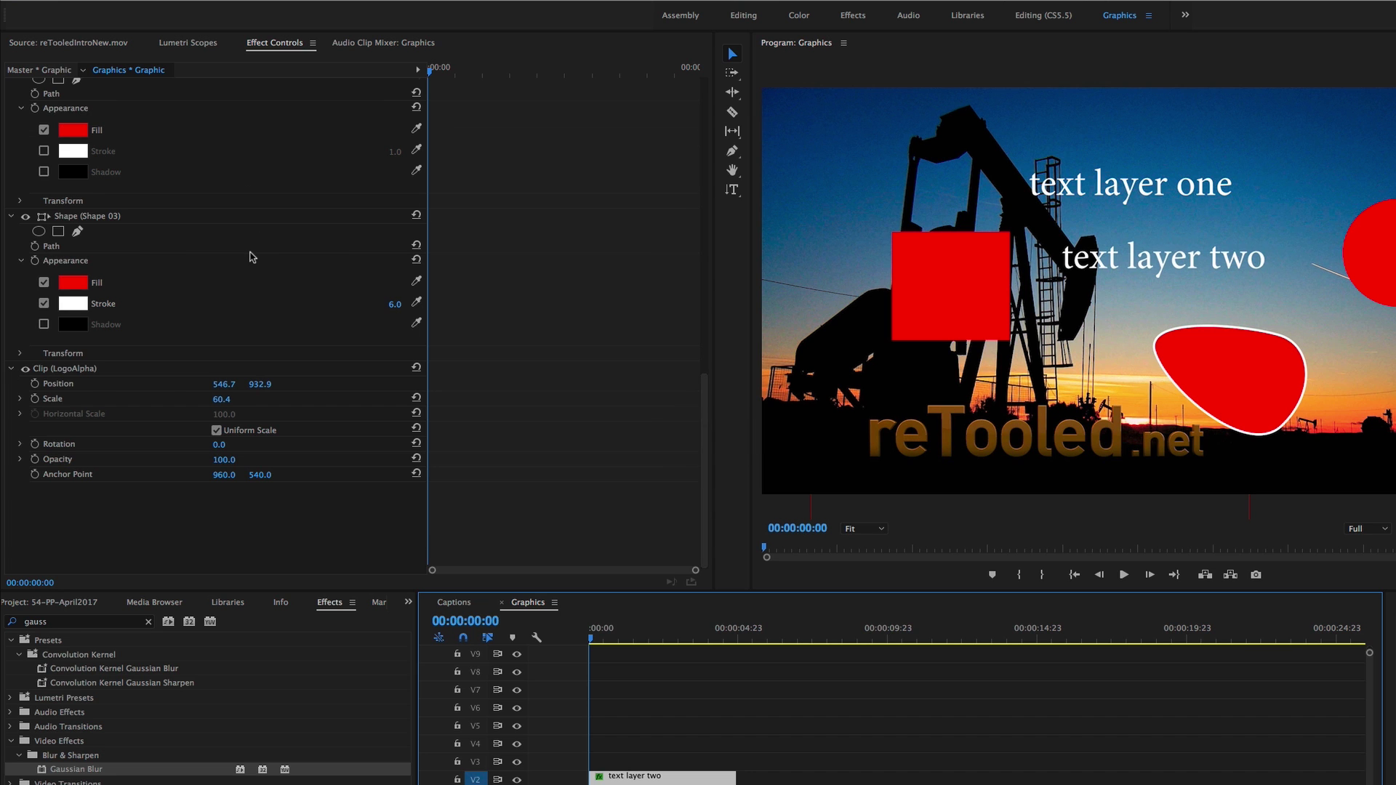
- Examine the graphic's motion settings and the transform and text settings of "text layer one"
{"action": "scroll", "coordinate": [253, 257], "scroll_direction": "up", "scroll_amount": 10}
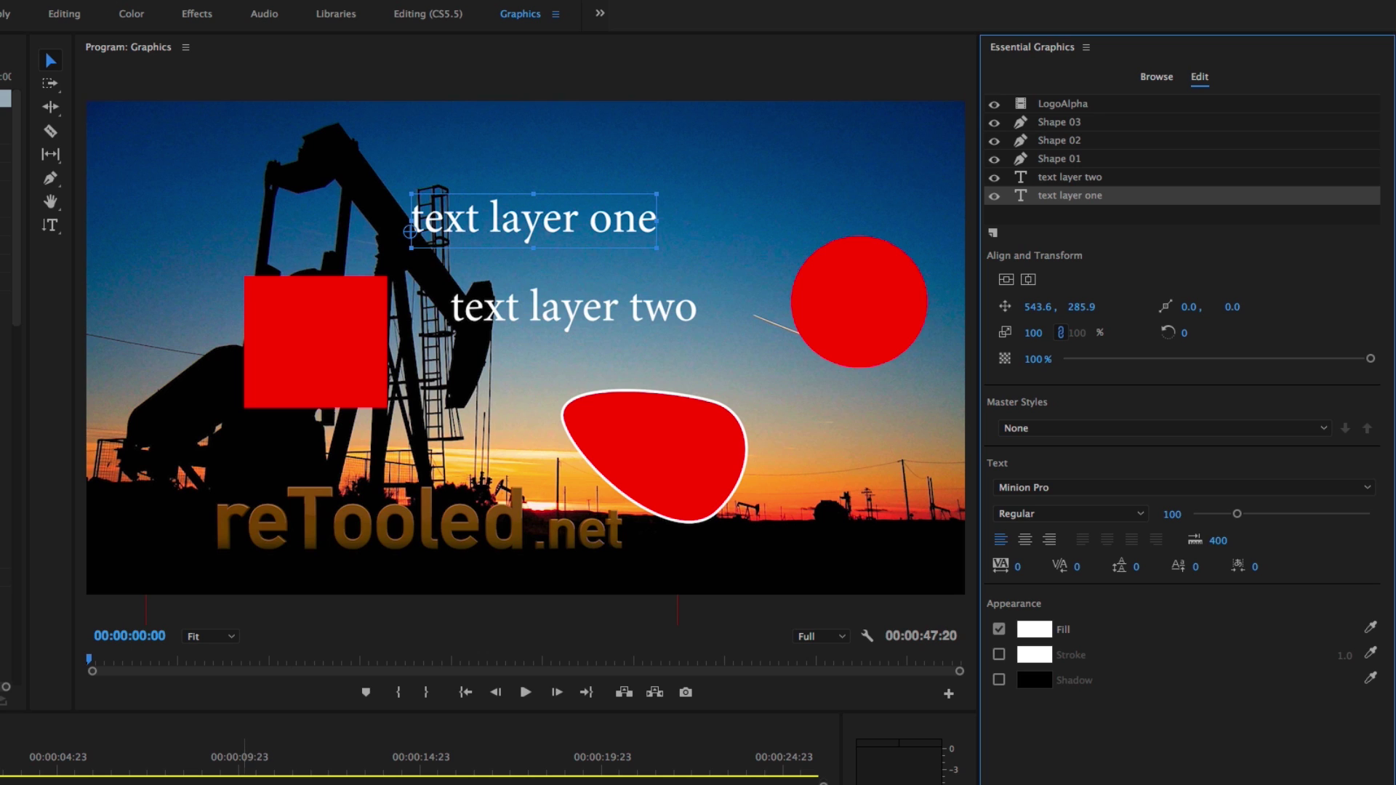
{"action": "left_click", "coordinate": [143, 156]}
{"action": "left_click", "coordinate": [110, 778]}
{"action": "left_click", "coordinate": [36, 784]}
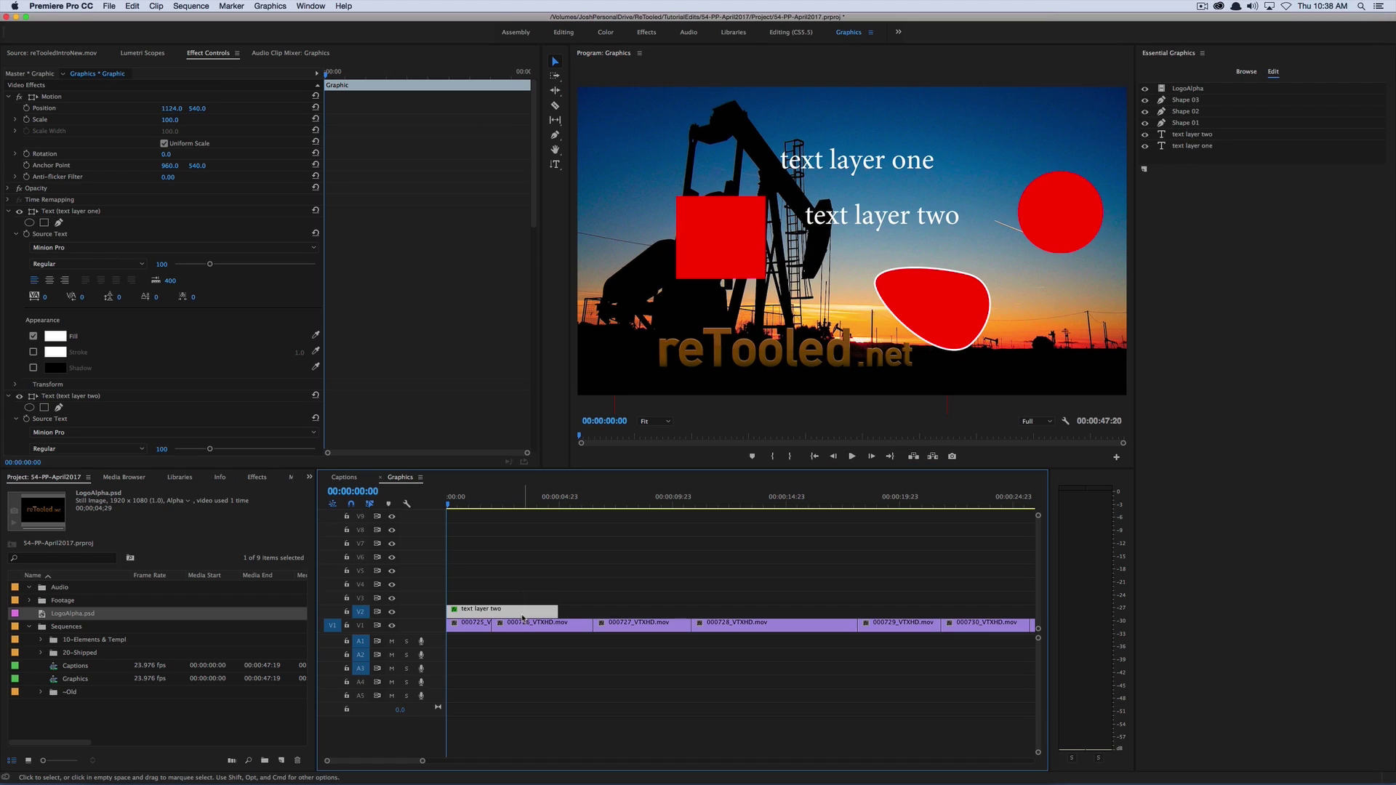
- Switch to After Effects
{"action": "key", "text": "super+Tab"}
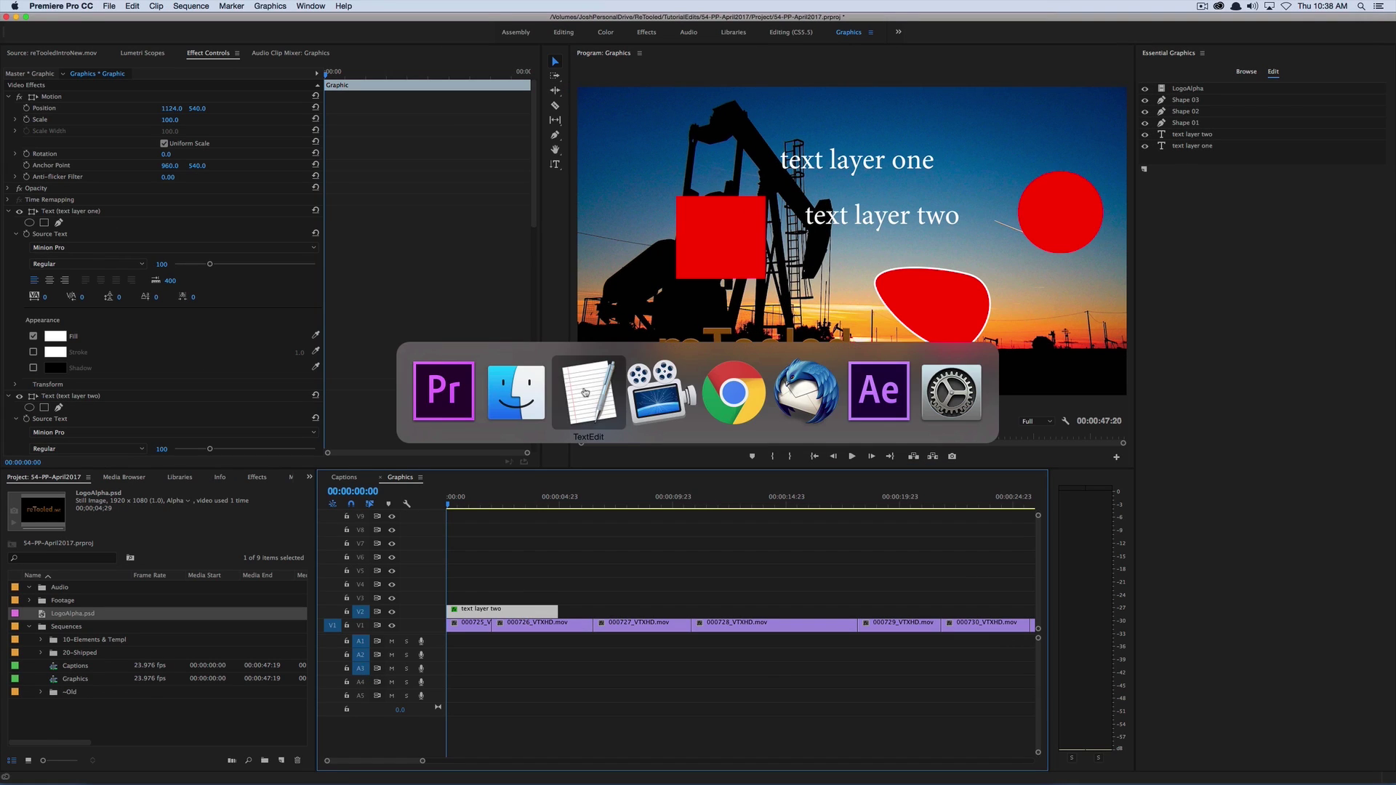
{"action": "left_click", "coordinate": [862, 389]}
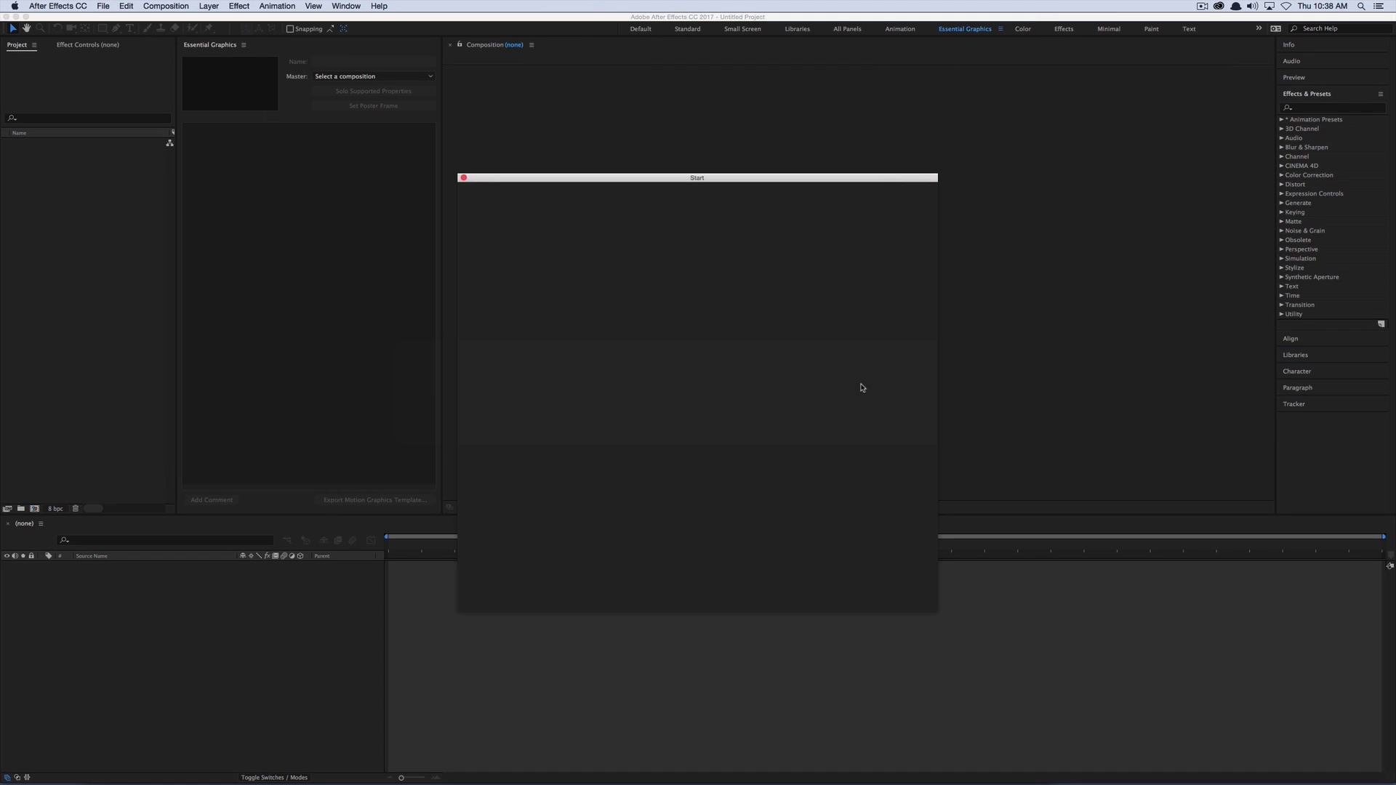
- Create a 1920 × 1080 composition at 23.976 fps and paste the copied graphic into it
{"action": "key", "text": "super+n"}
{"action": "key", "text": "Return"}
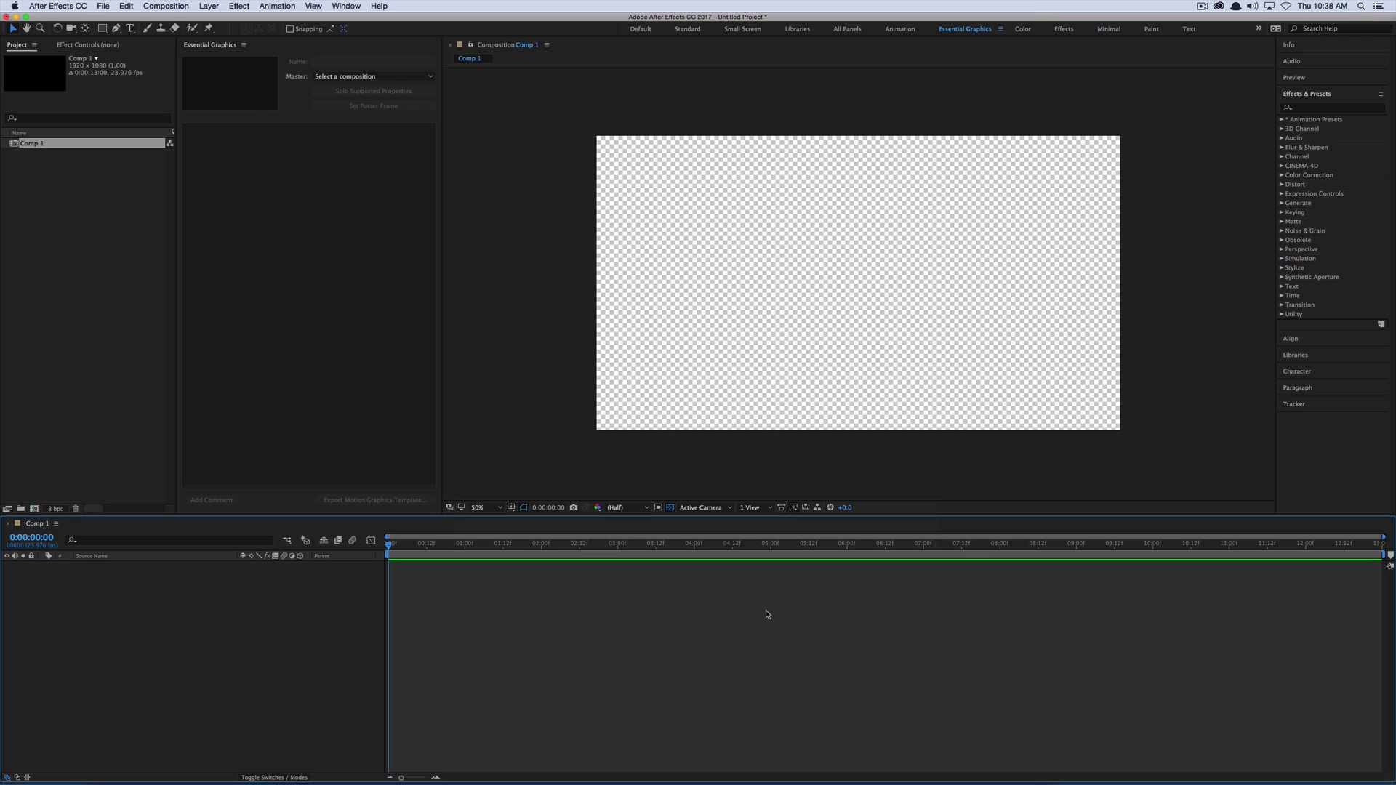
{"action": "key", "text": "super+v"}
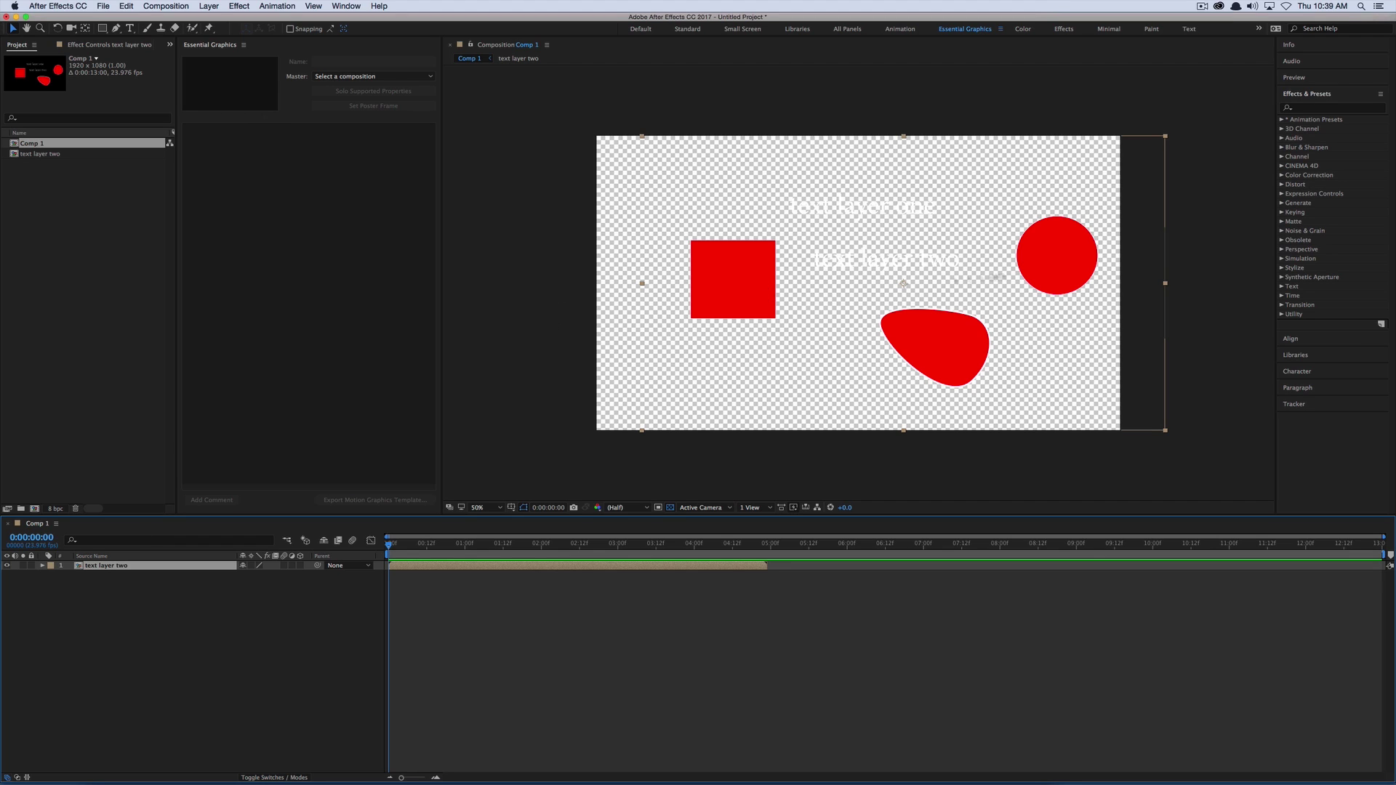
- Open the pasted graphic's composition and inspect its separate shape and text layers
{"action": "double_click", "coordinate": [98, 571]}
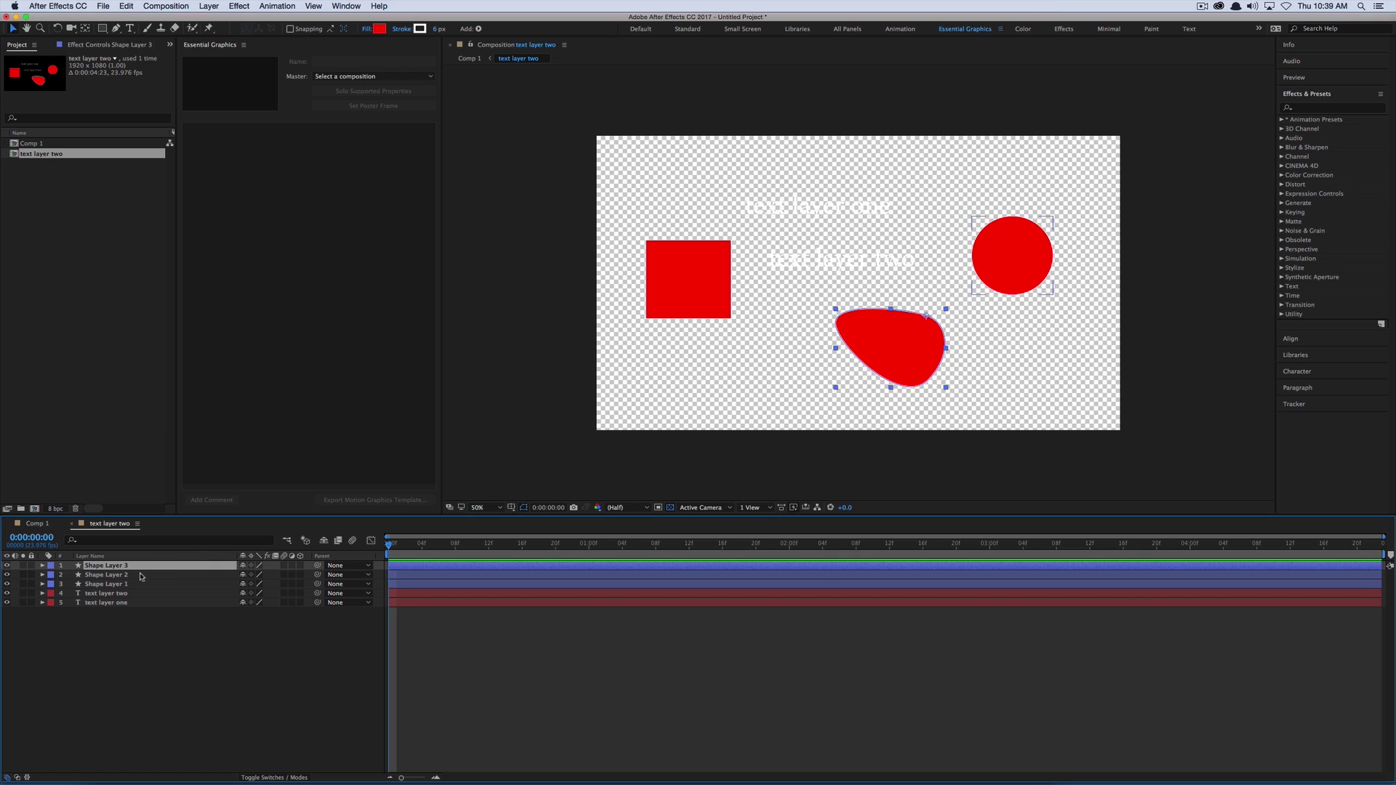
{"action": "left_click", "coordinate": [139, 574]}
{"action": "left_click", "coordinate": [128, 584]}
{"action": "left_click", "coordinate": [124, 593]}
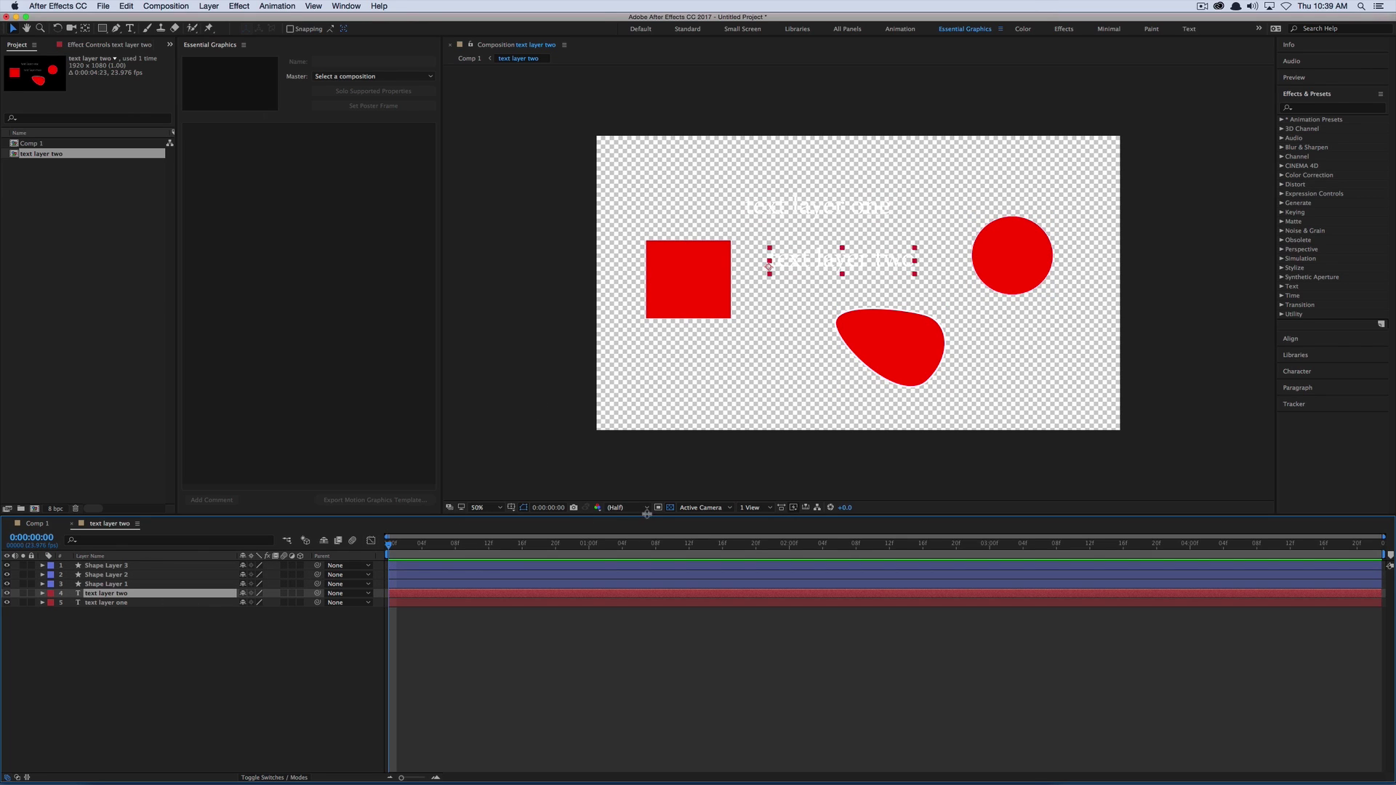
- Hide the transparency grid and check with the Type tool that the text of "text layer two" is editable
{"action": "left_click", "coordinate": [670, 508]}
{"action": "left_click", "coordinate": [130, 28]}
{"action": "left_click_drag", "start_coordinate": [815, 262], "coordinate": [888, 262]}
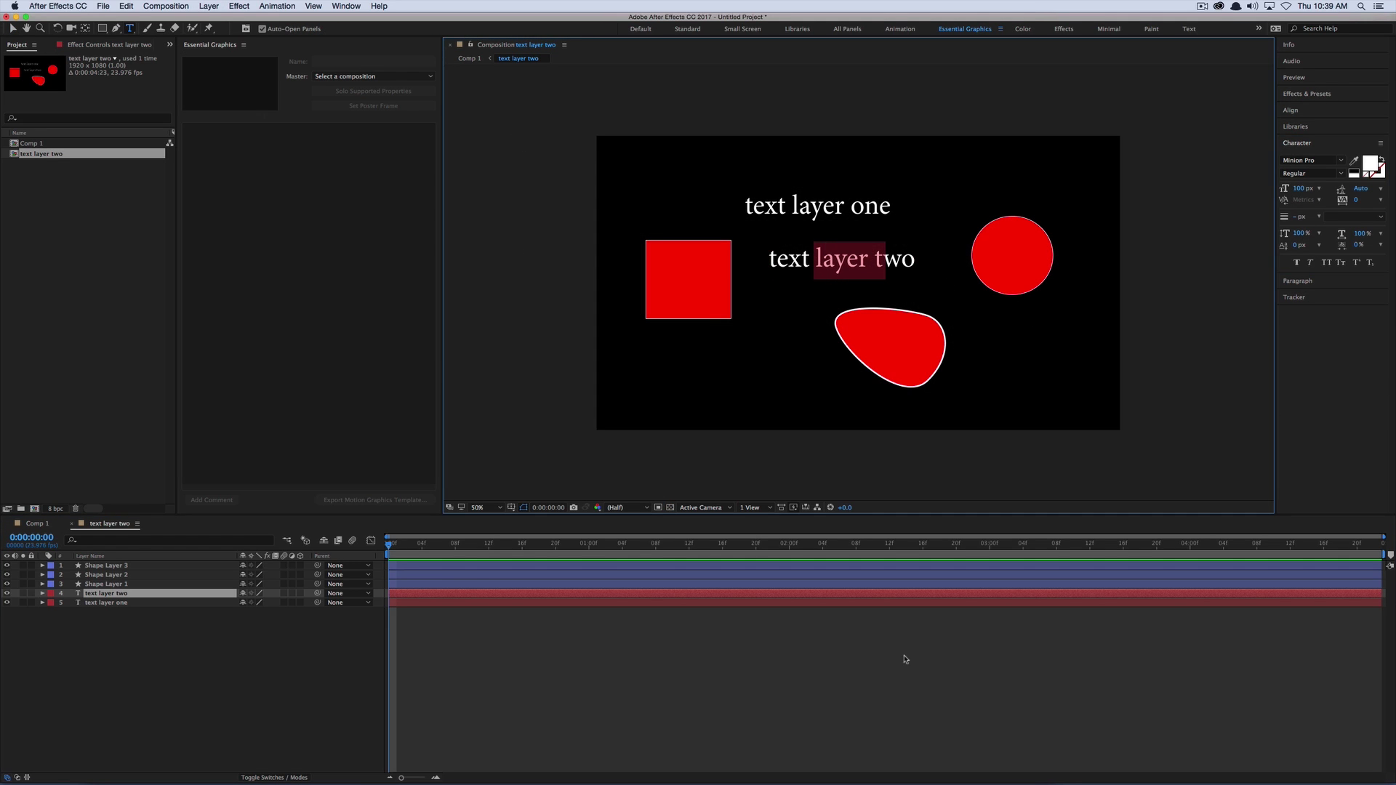
{"action": "left_click", "coordinate": [879, 723]}
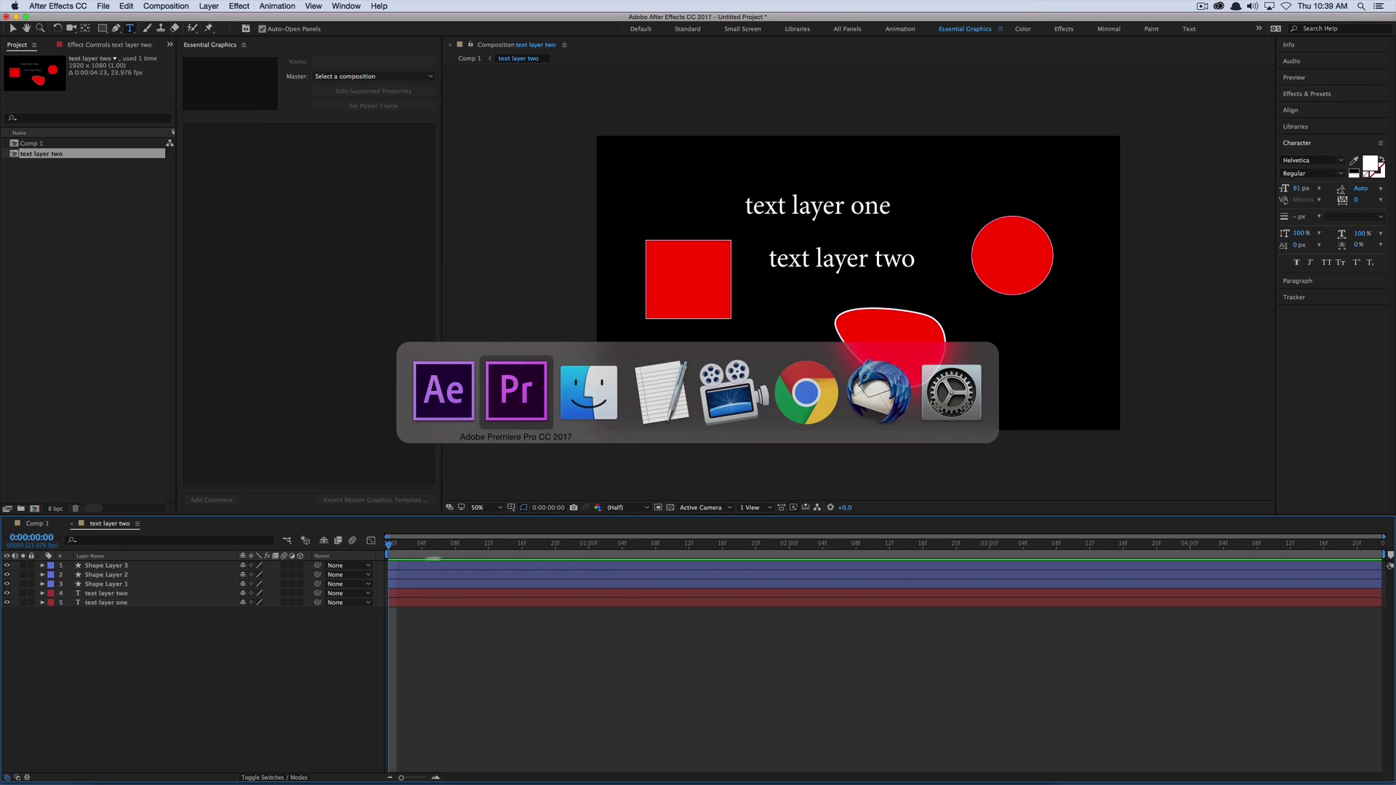
- Switch to Premiere Pro, create a legacy title at 1920 × 1080 and 23.976 fps, and close the title editor
{"action": "key", "text": "super+Tab"}
{"action": "left_click", "coordinate": [502, 610]}
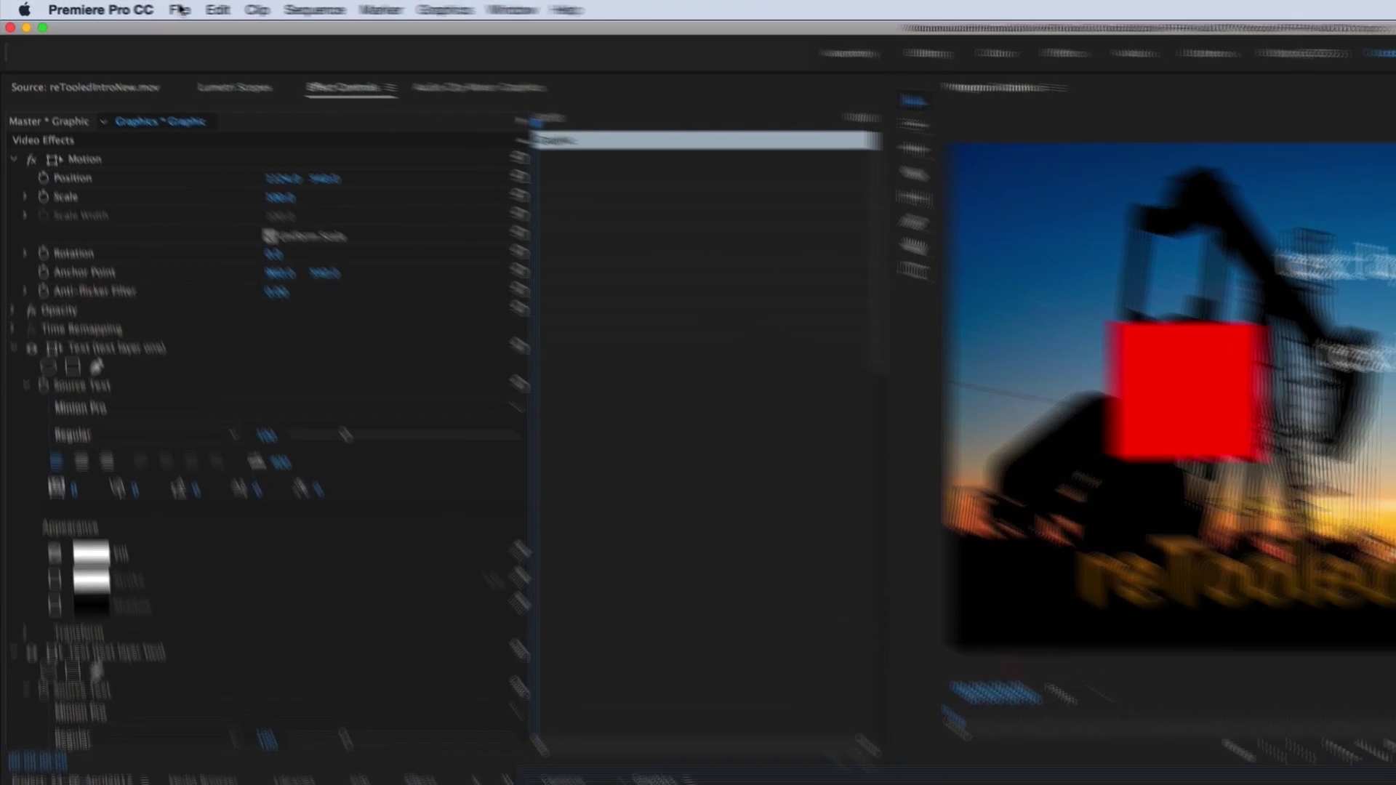
{"action": "left_click", "coordinate": [109, 6]}
{"action": "mouse_move", "coordinate": [117, 22]}
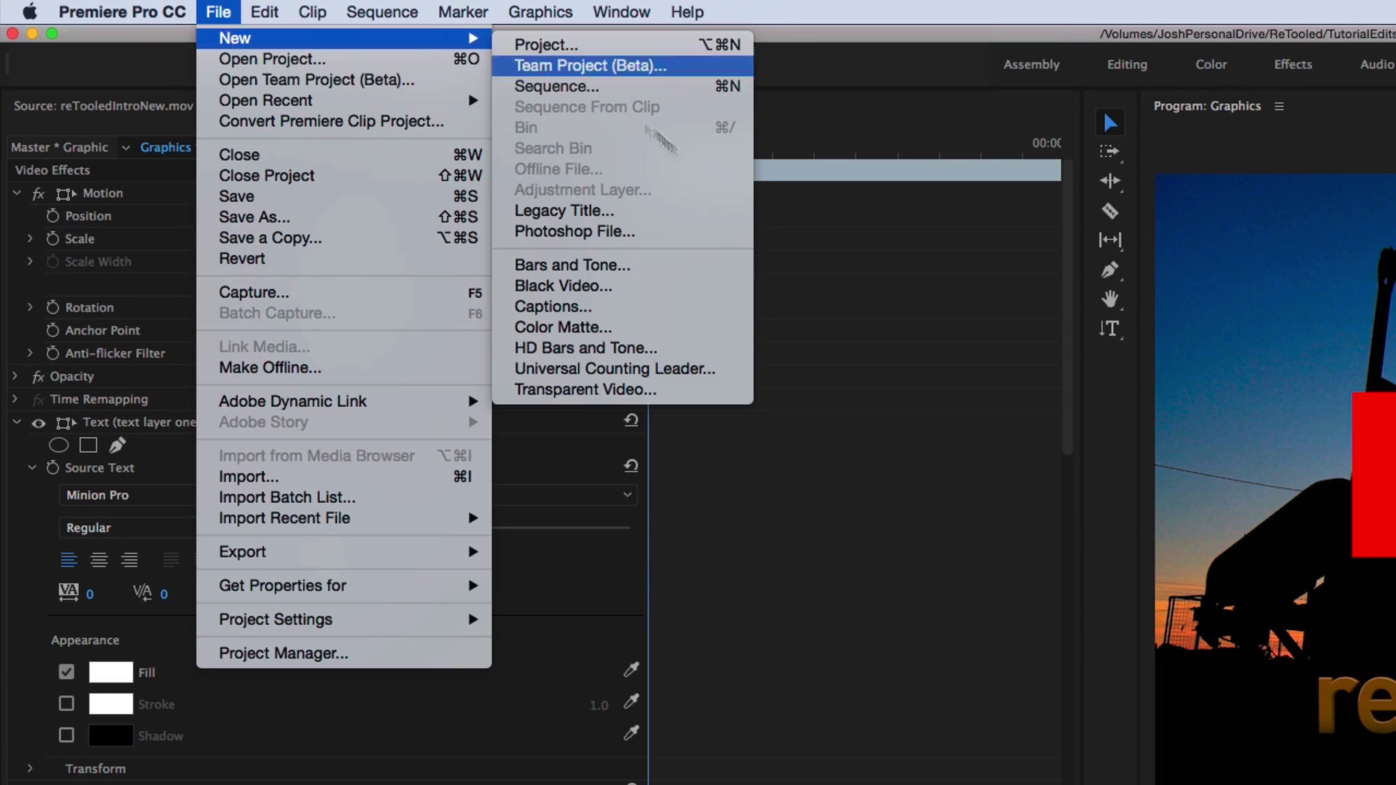
{"action": "left_click", "coordinate": [679, 218]}
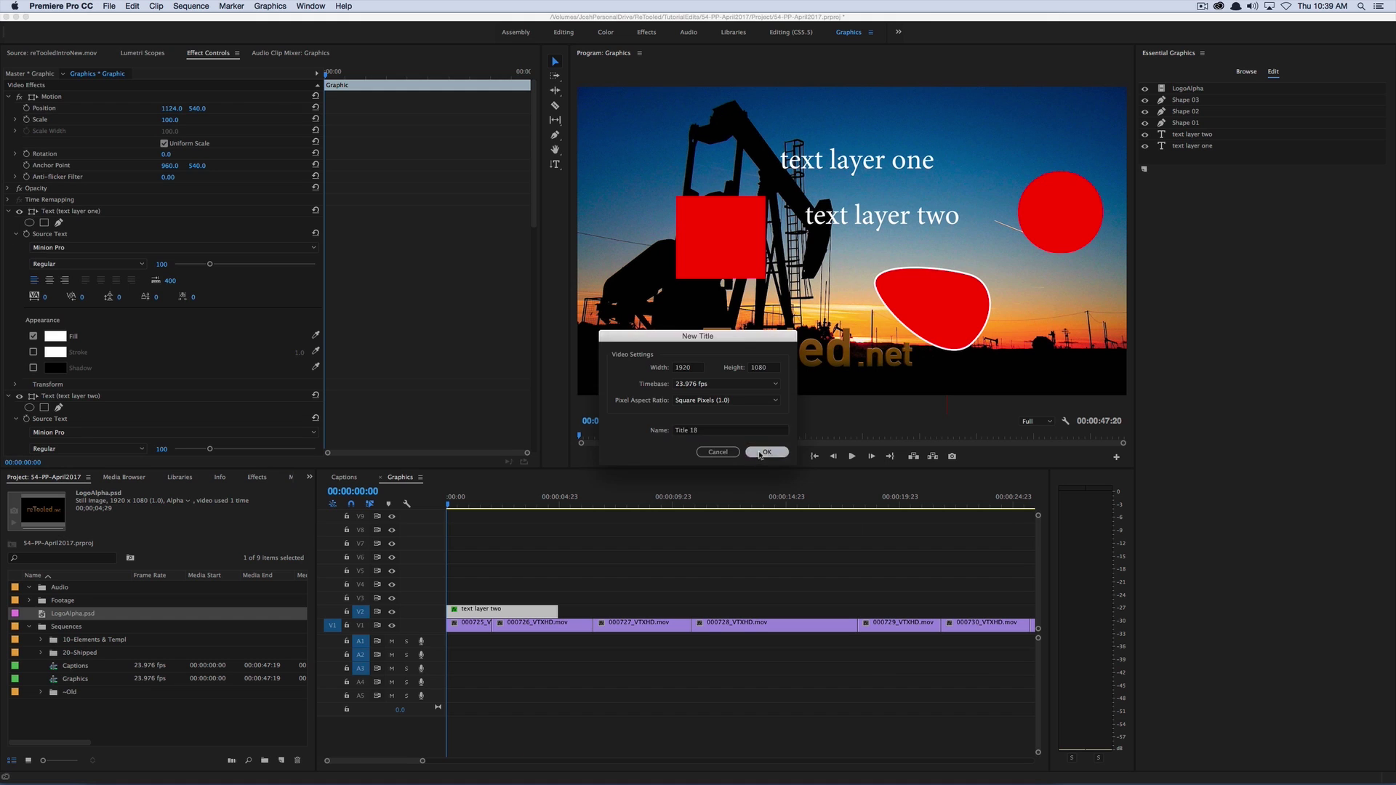
{"action": "left_click", "coordinate": [768, 455]}
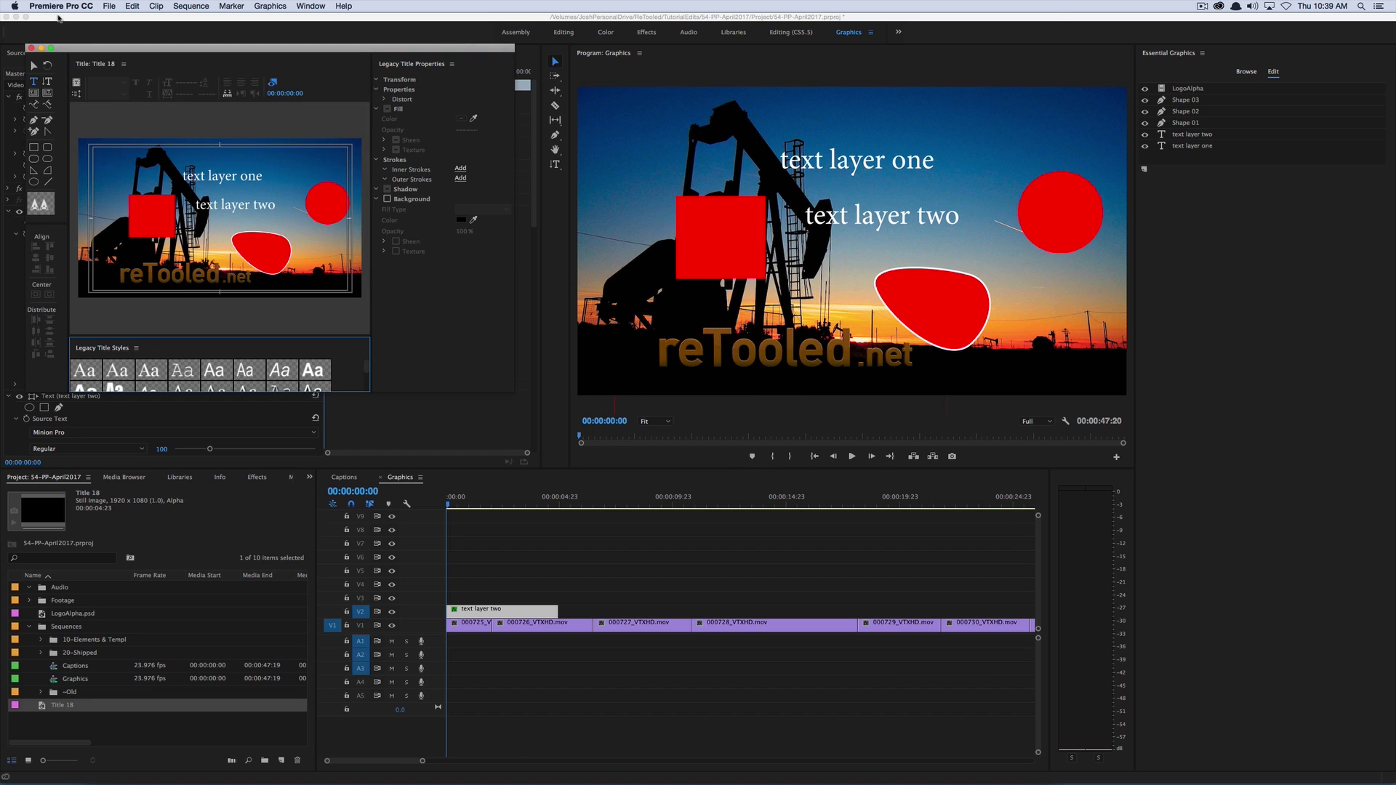
{"action": "left_click", "coordinate": [30, 48]}
- Select the two text layers in turn and nudge "text layer one" slightly to the left in the frame
{"action": "left_click", "coordinate": [1193, 148]}
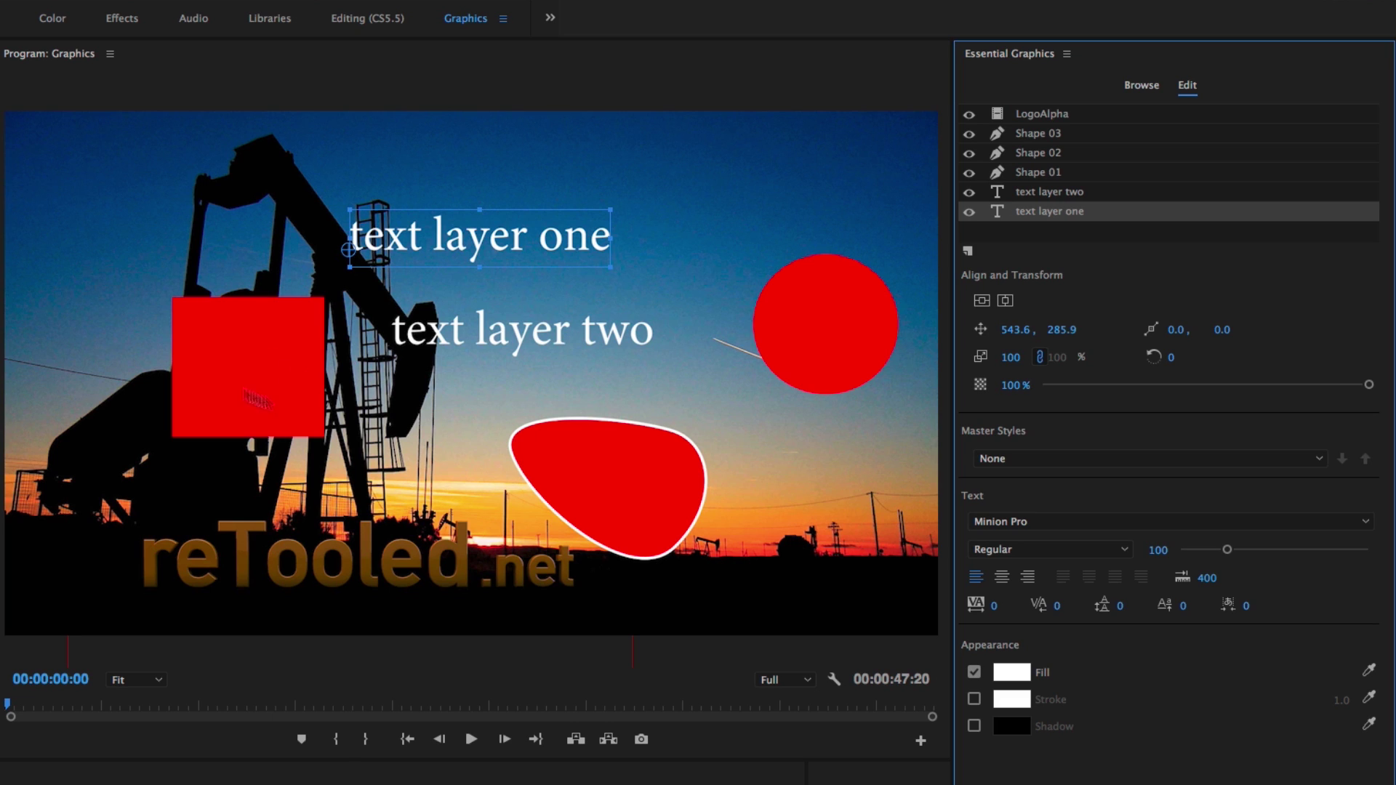
{"action": "left_click", "coordinate": [431, 339]}
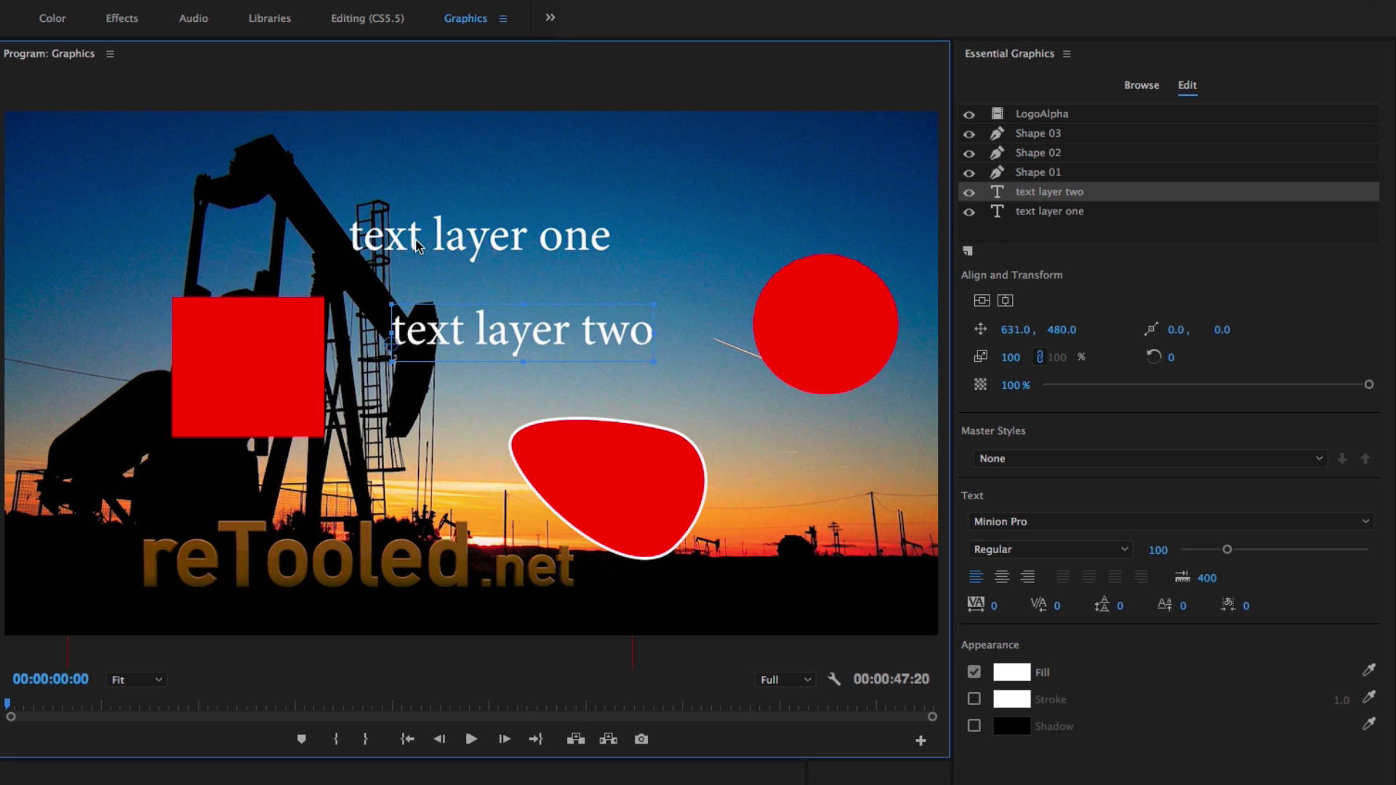
{"action": "left_click", "coordinate": [419, 246]}
{"action": "left_click", "coordinate": [447, 340]}
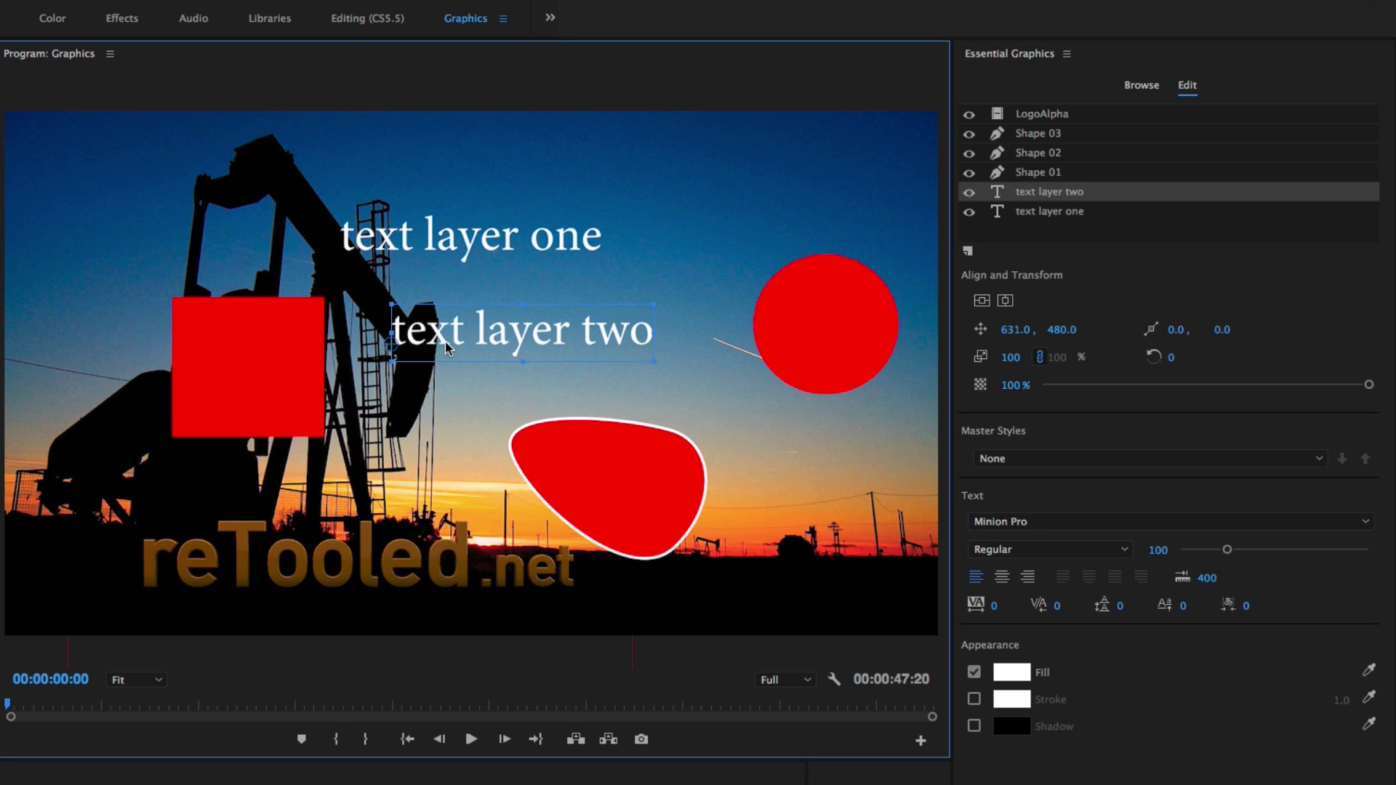
{"action": "left_click", "coordinate": [423, 262]}
- Reposition the remaining elements individually: Shape 01 to 181.0, 372.3, "text layer two" slightly higher, and Shape 03 to 1197.0, 658.3
{"action": "left_click", "coordinate": [276, 360]}
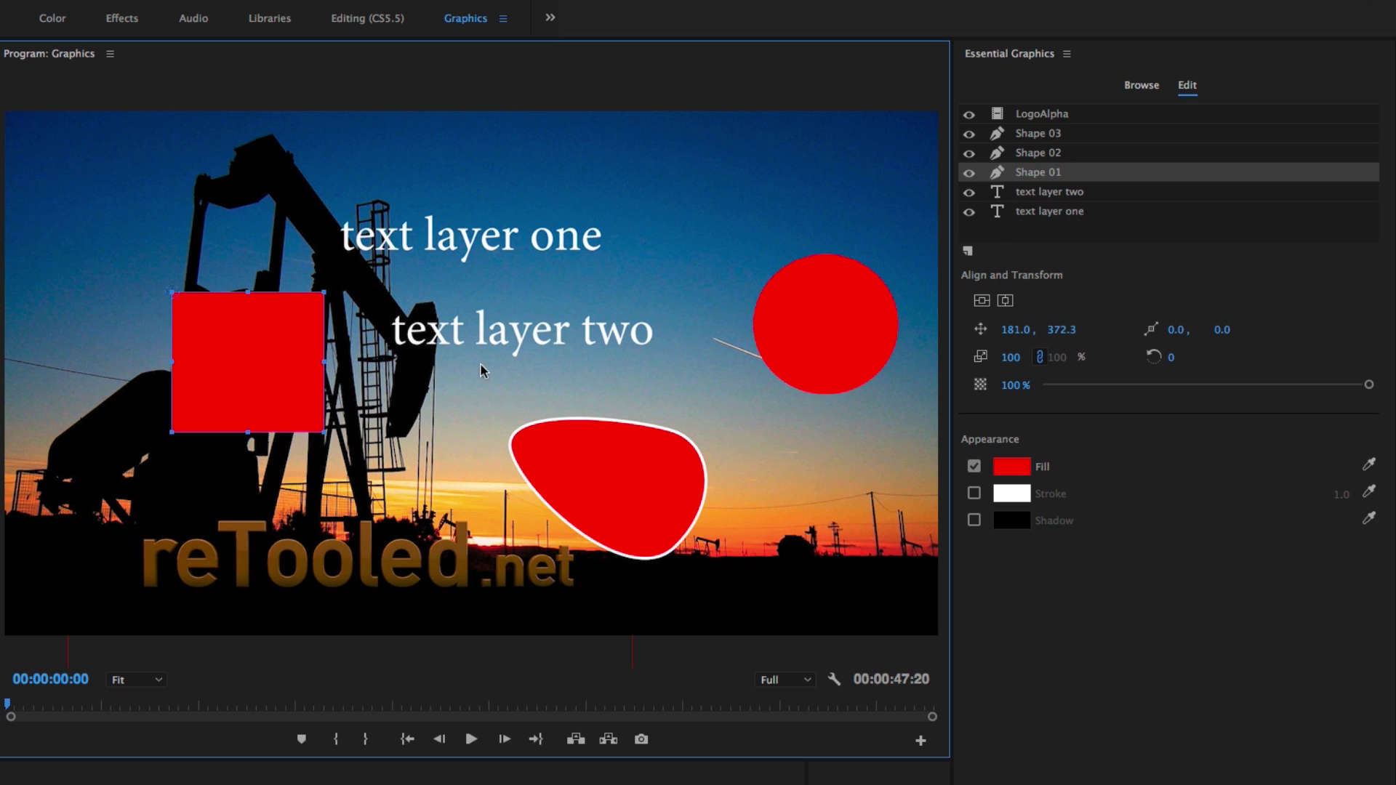
{"action": "left_click_drag", "start_coordinate": [477, 338], "coordinate": [474, 328]}
{"action": "left_click", "coordinate": [605, 486]}
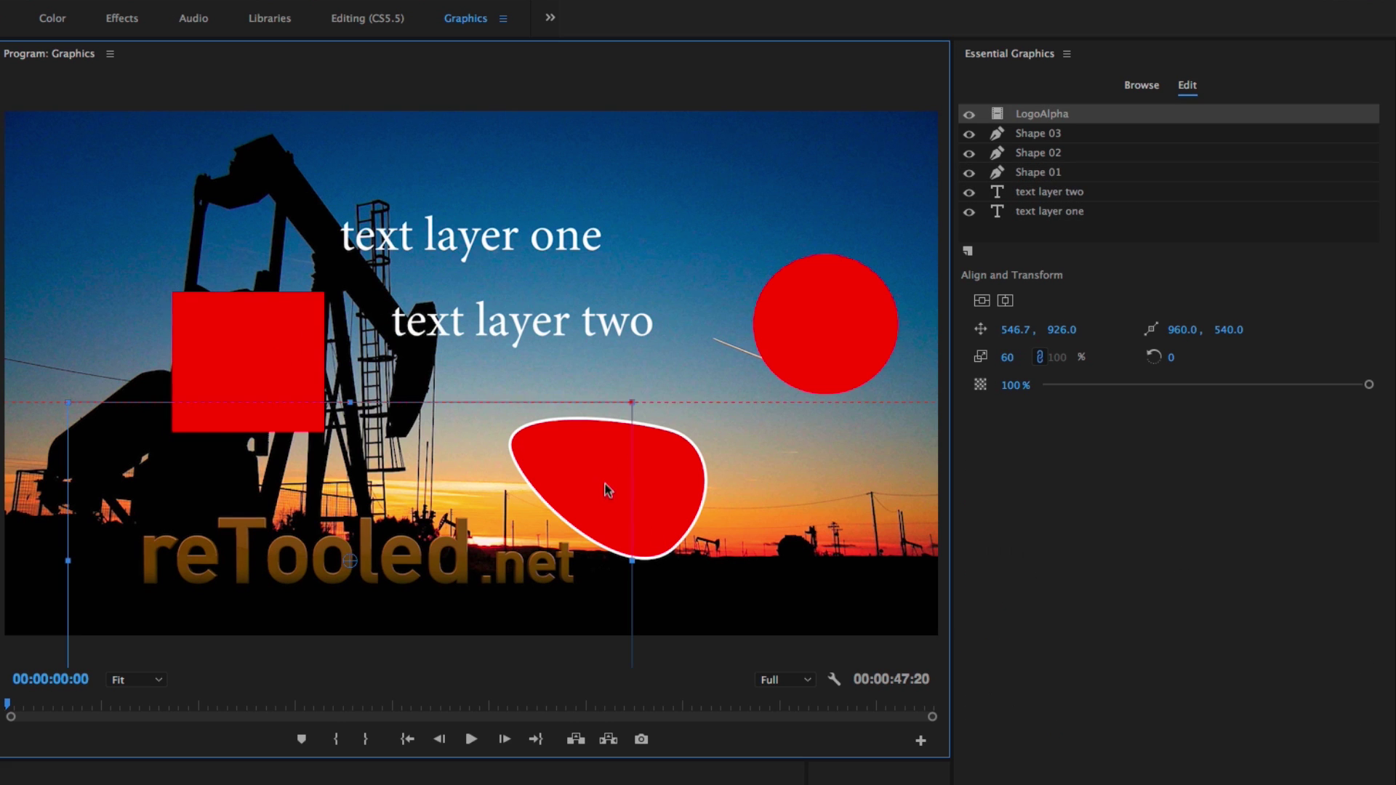
{"action": "left_click", "coordinate": [677, 512]}
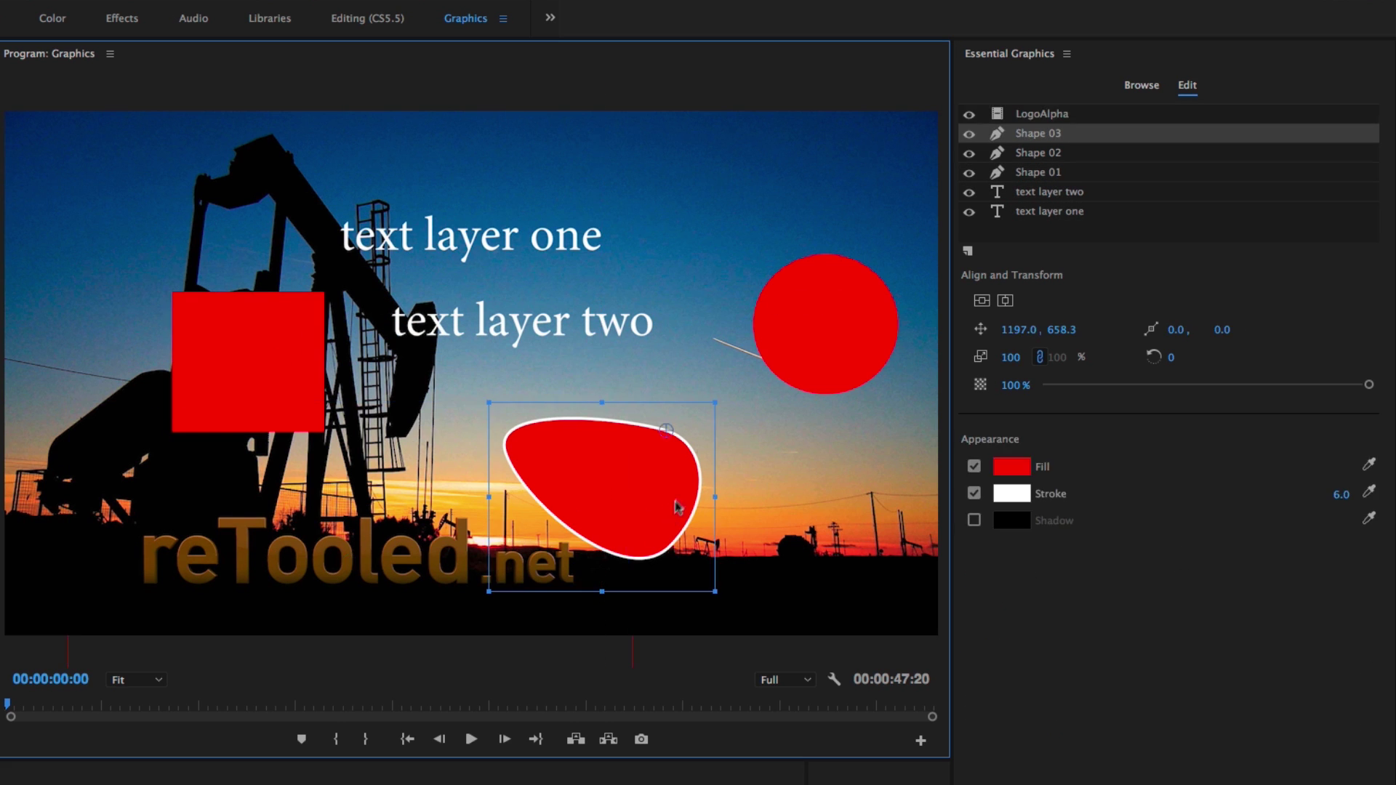
{"action": "left_click", "coordinate": [835, 344]}
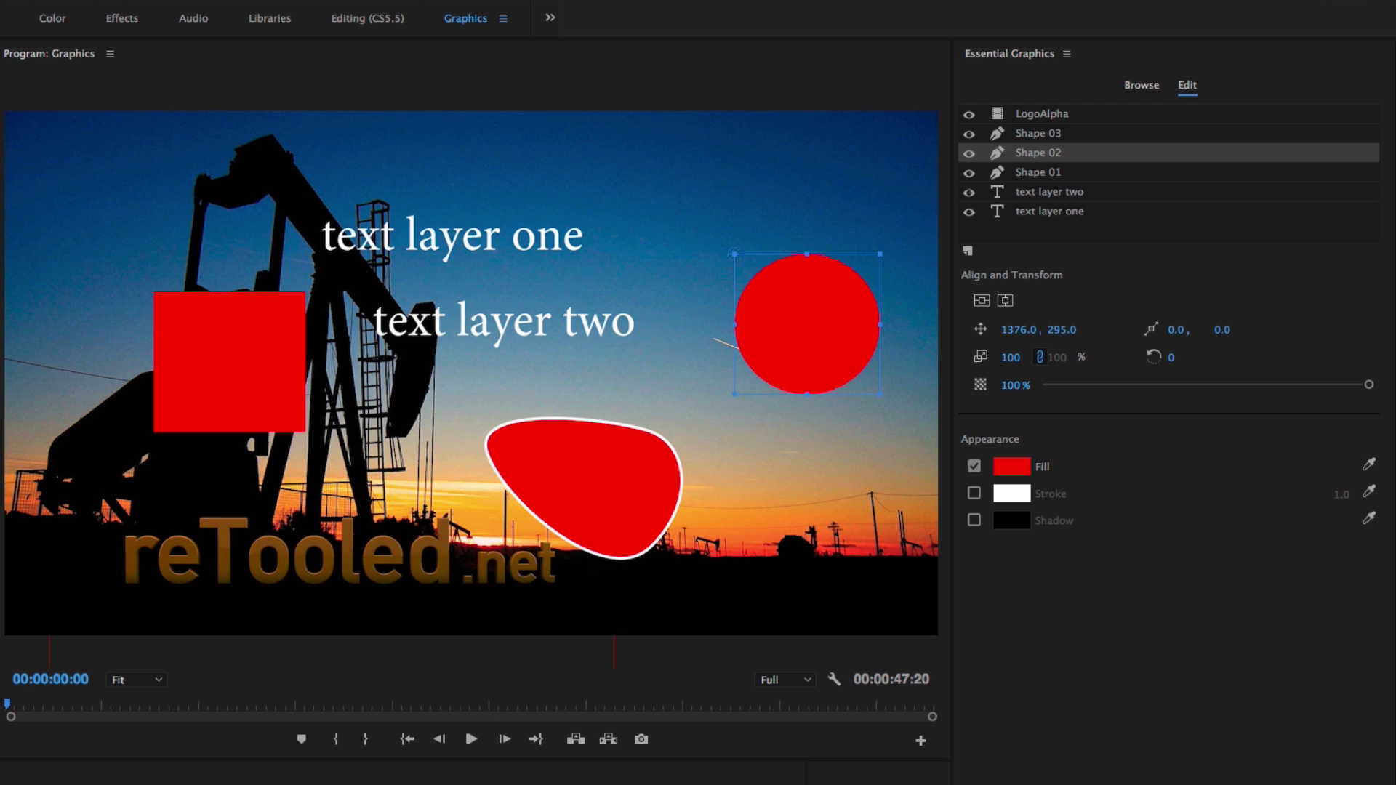
- Copy the graphic clip and paste the duplicate on V2 at 00:00:06:08
{"action": "key", "text": "shift+3"}
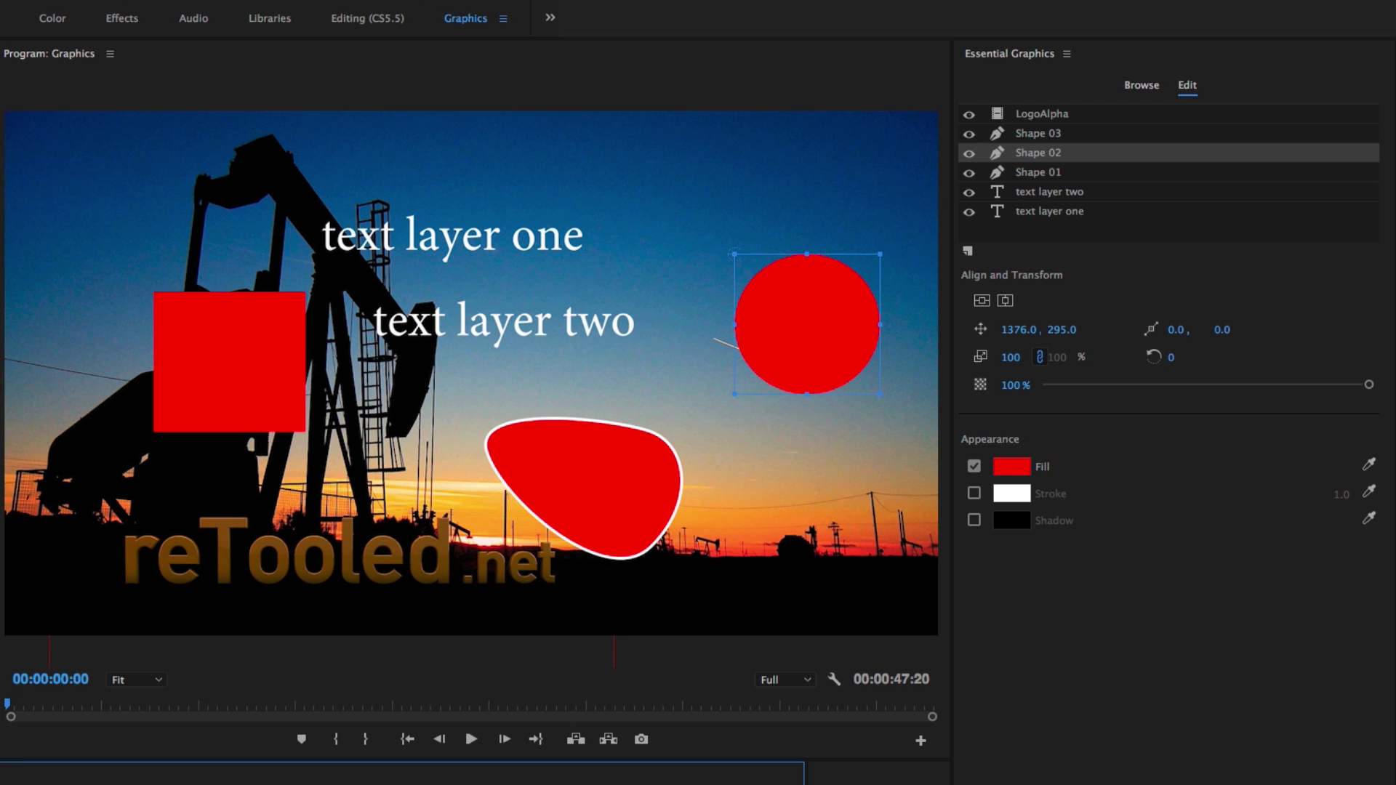
{"action": "key", "text": "space"}
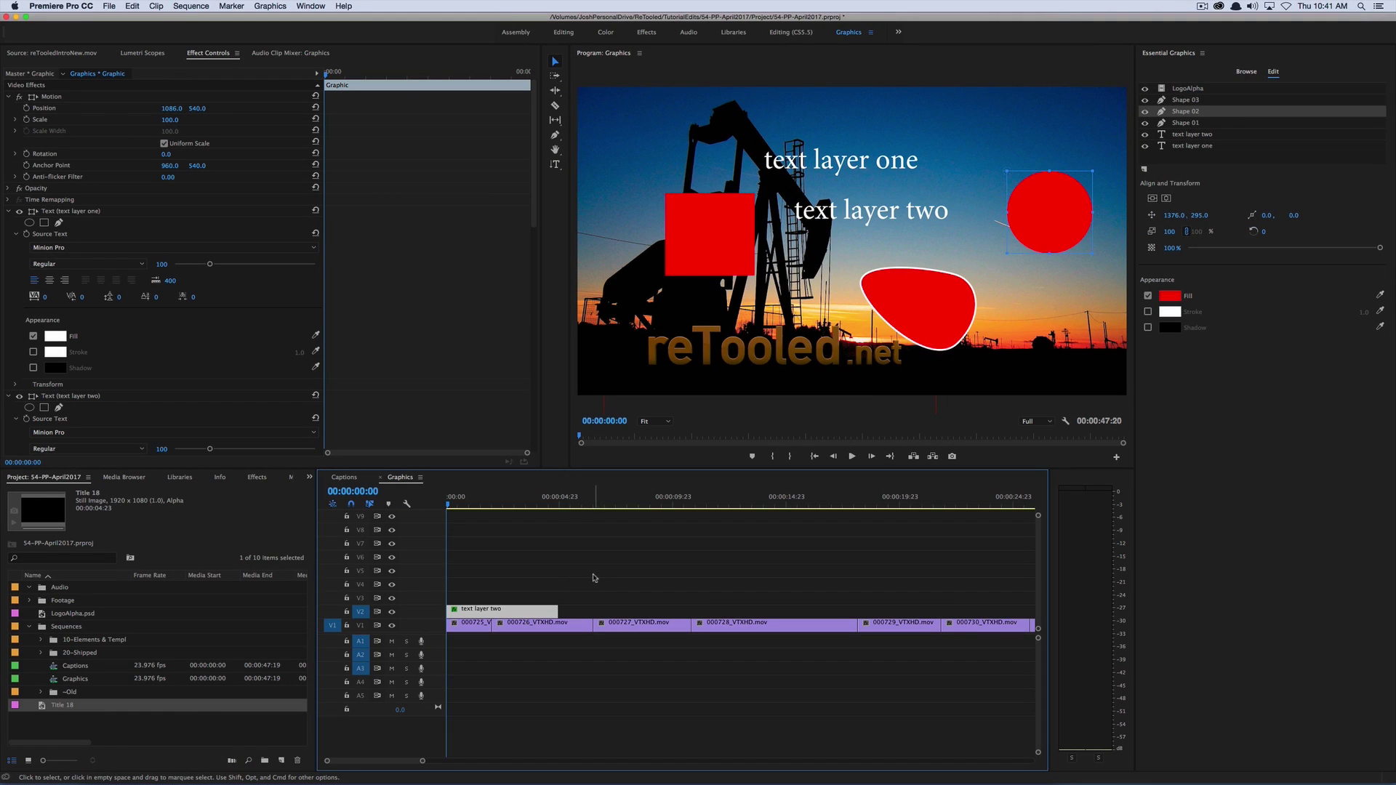
{"action": "left_click_drag", "start_coordinate": [561, 575], "coordinate": [531, 608]}
{"action": "left_click", "coordinate": [589, 499]}
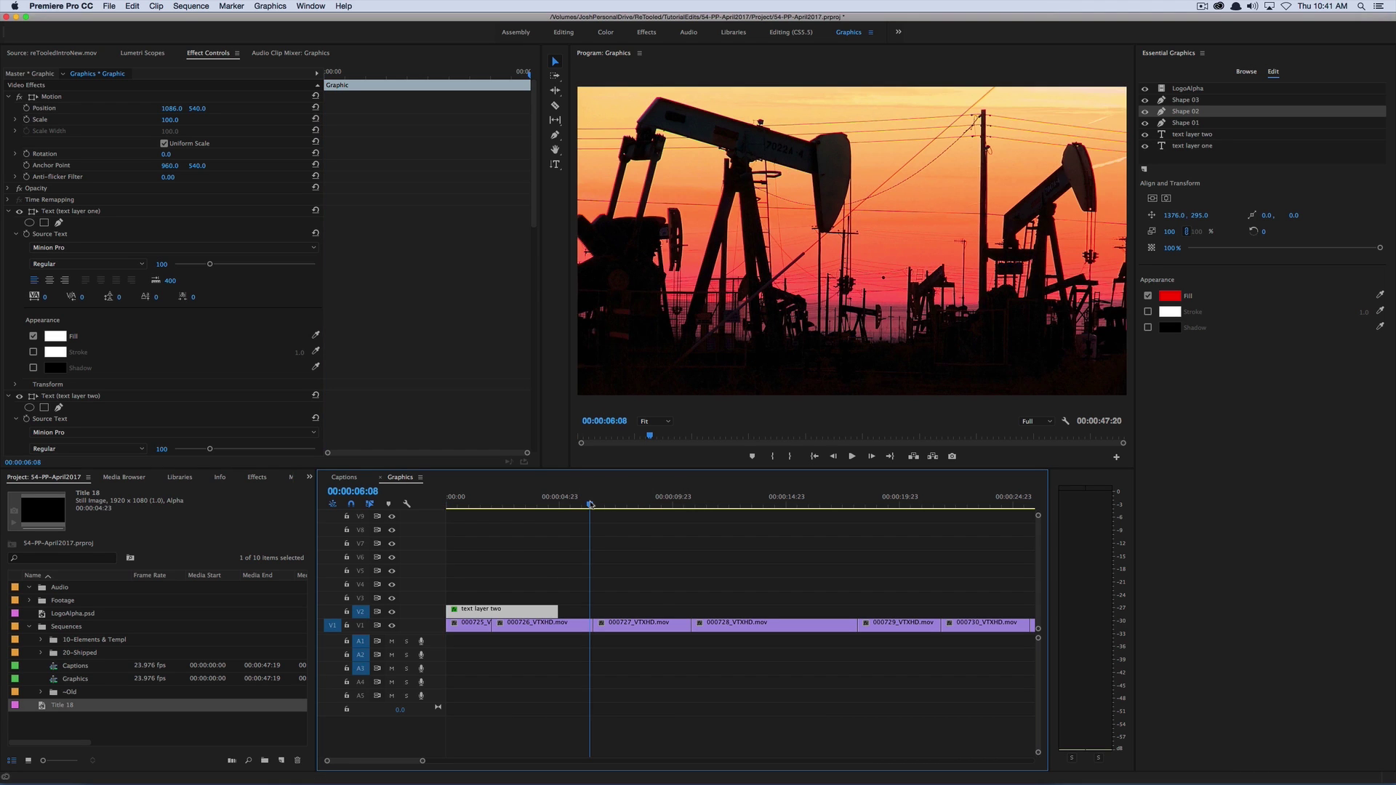
{"action": "key", "text": "super+v"}
- Replace the first text line of the duplicated graphic with "new text"
{"action": "left_click", "coordinate": [665, 499]}
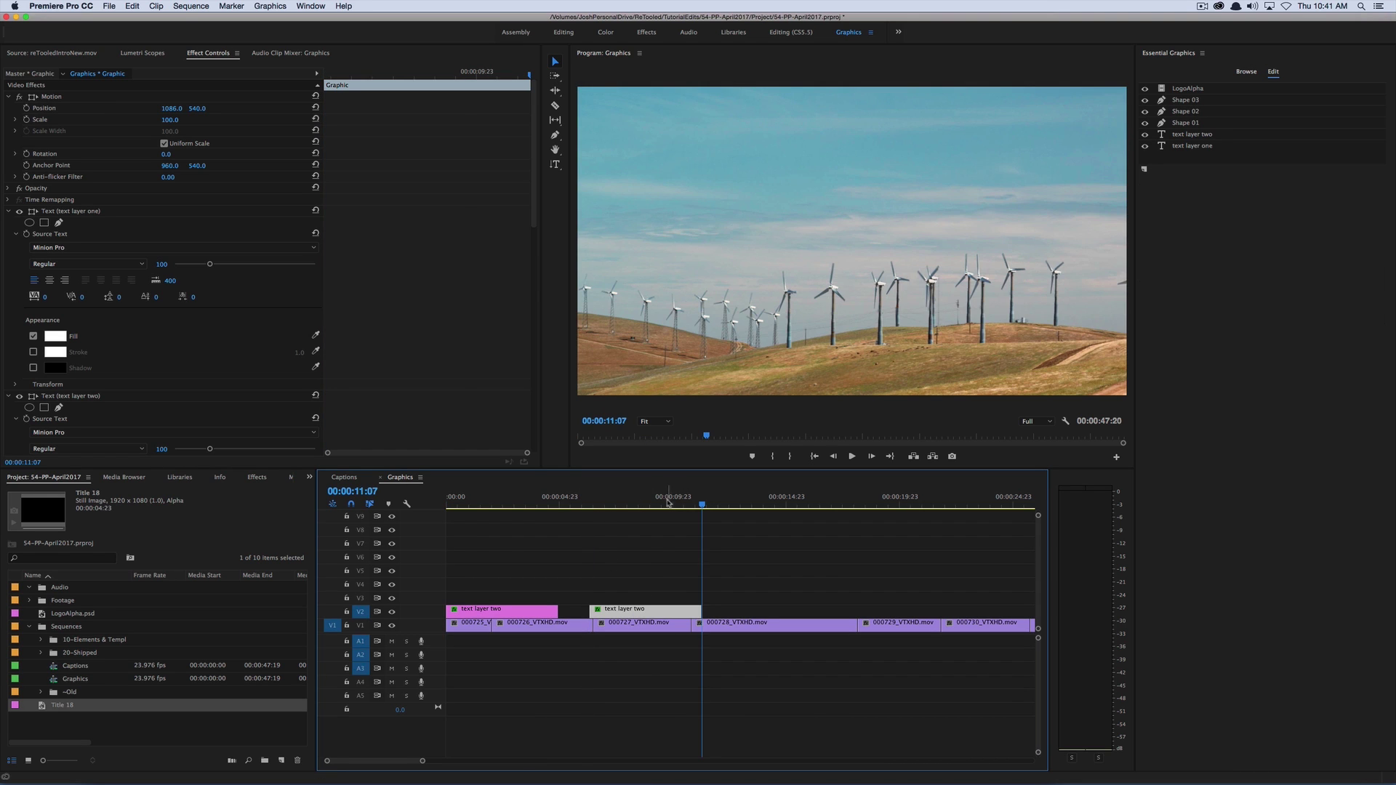
{"action": "double_click", "coordinate": [813, 160]}
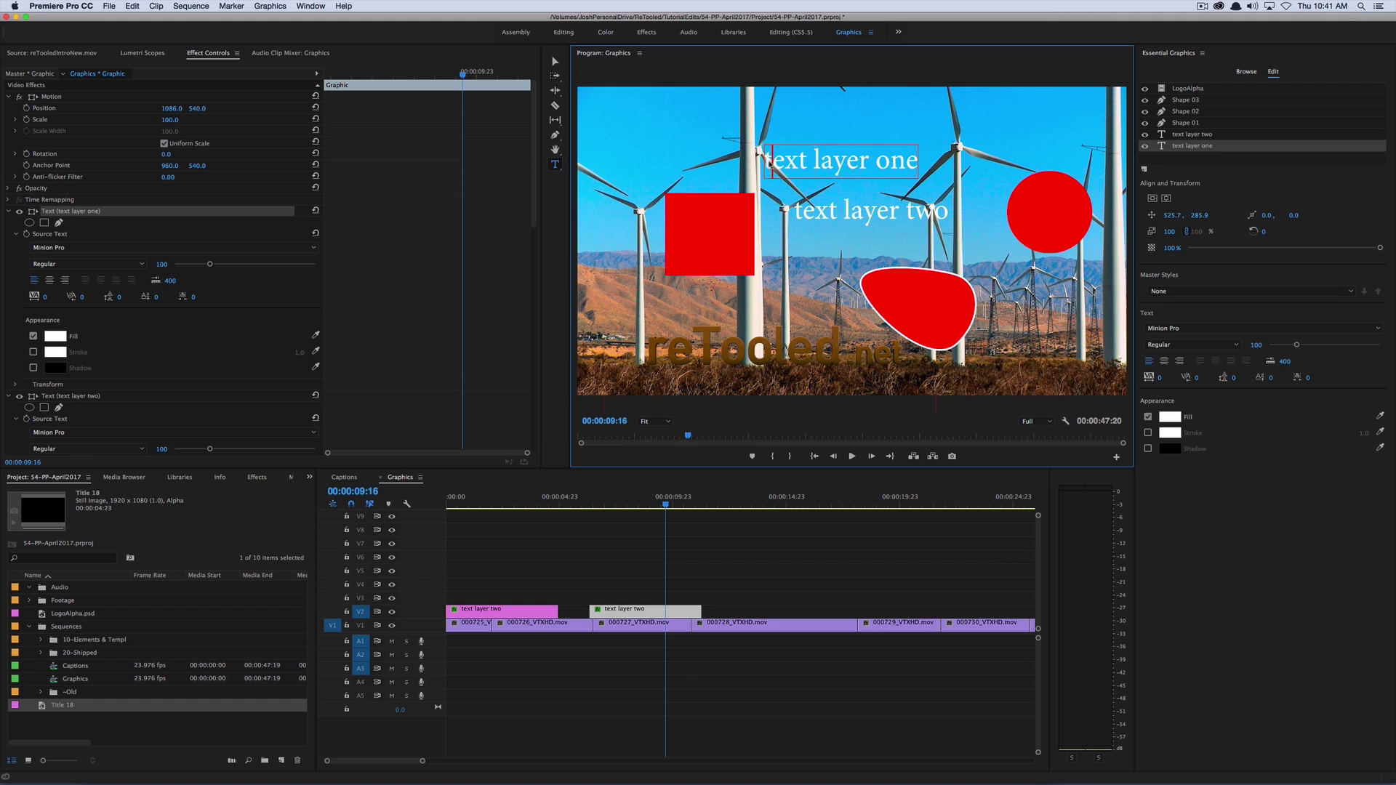
{"action": "left_click_drag", "start_coordinate": [768, 160], "coordinate": [938, 174]}
{"action": "key", "text": "BackSpace"}
{"action": "type", "text": "new text"}
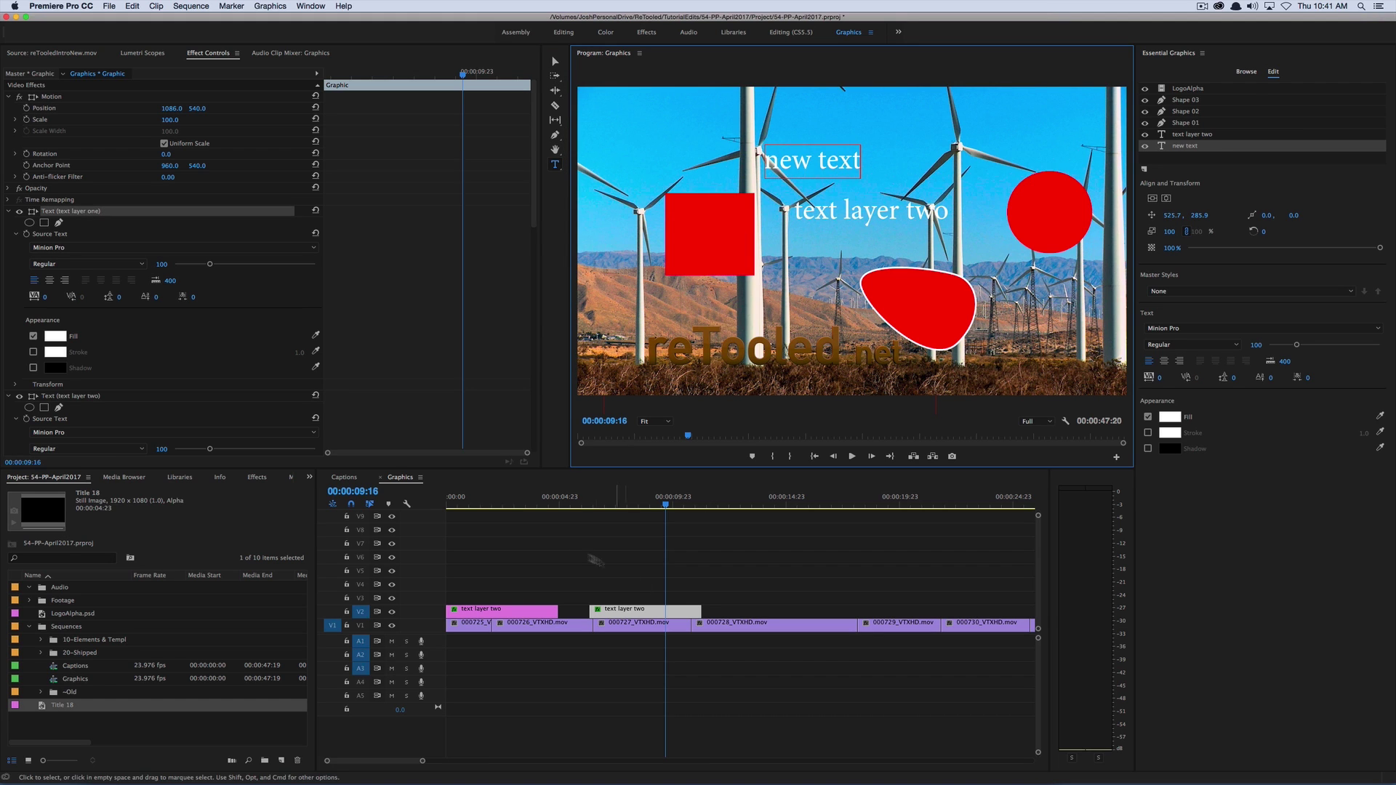
- Compare the text in the original graphic clip with the text in its duplicate
{"action": "left_click", "coordinate": [522, 503]}
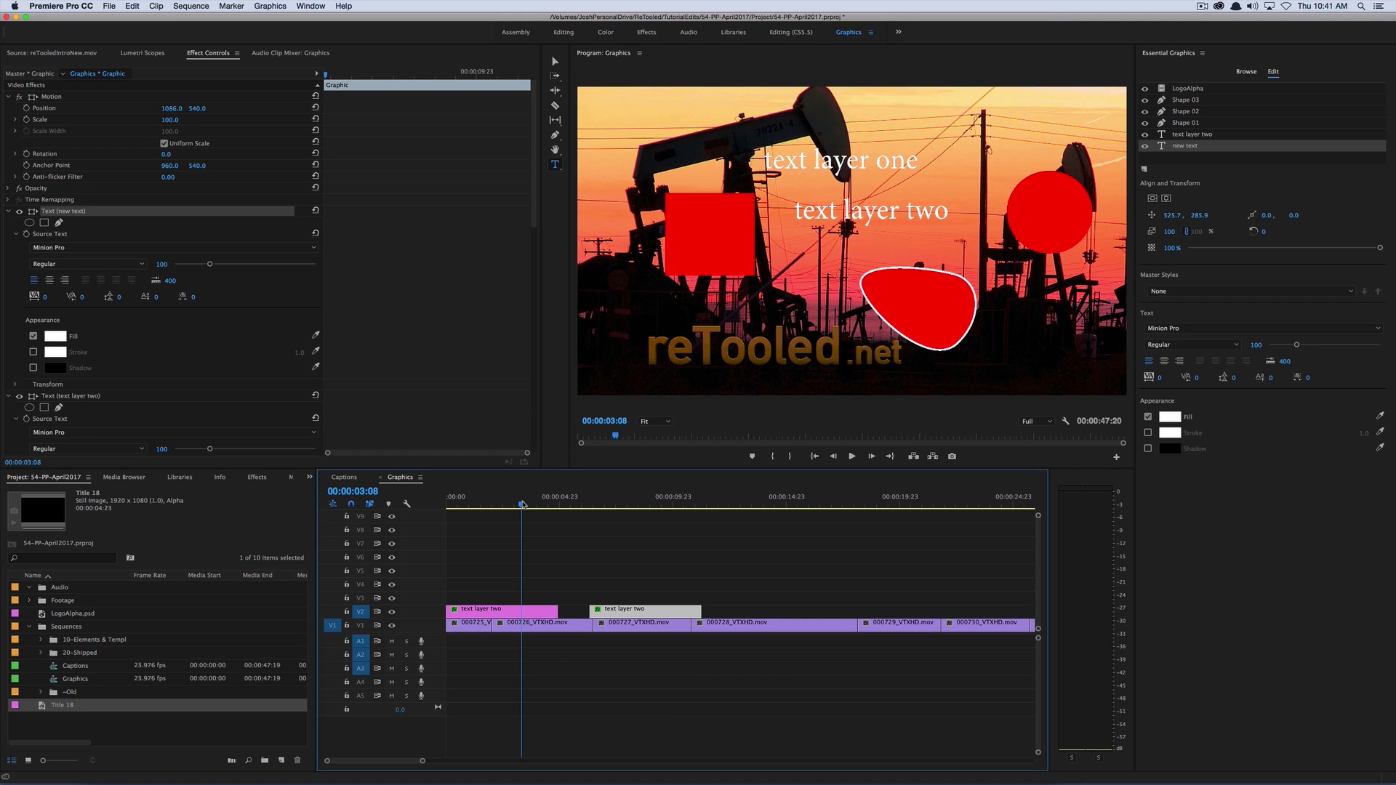
{"action": "left_click", "coordinate": [685, 502]}
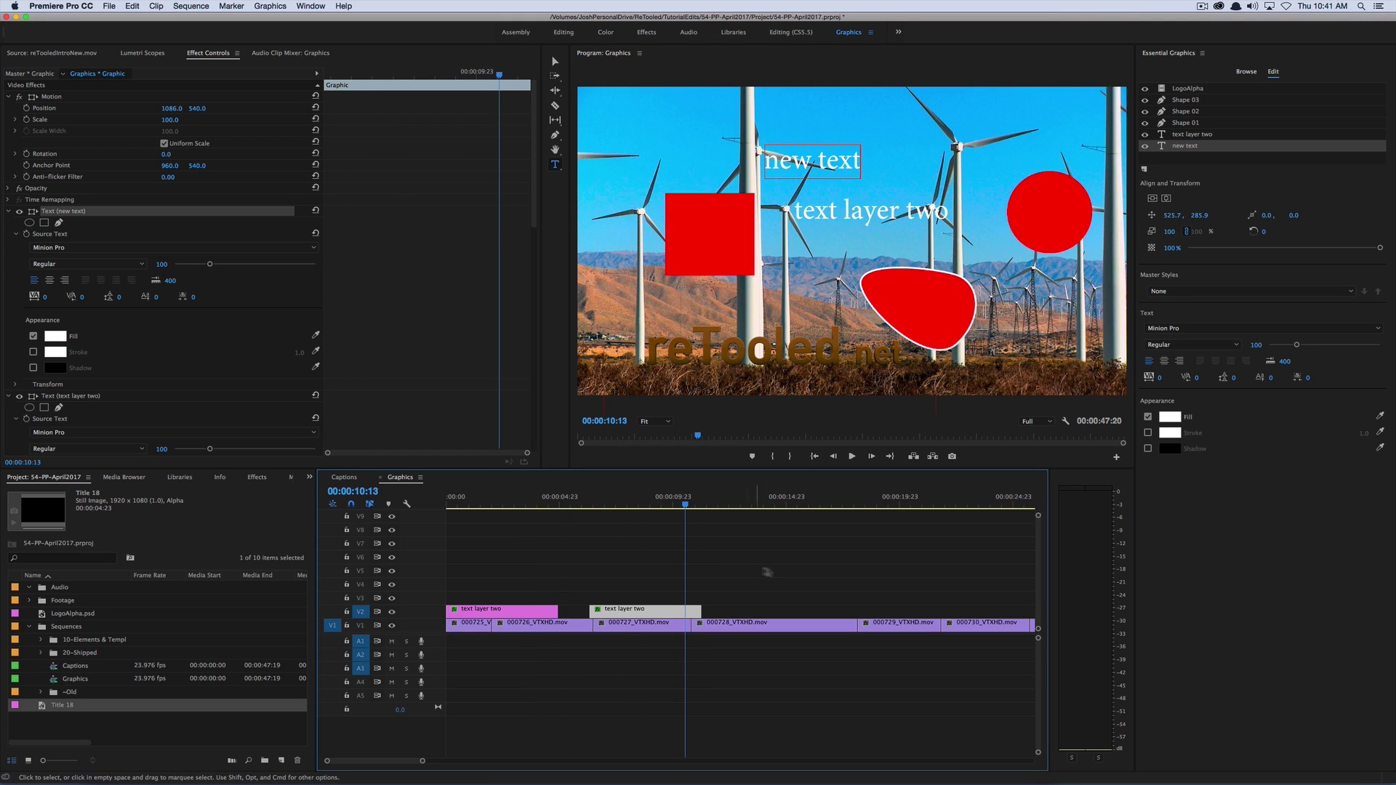
{"action": "left_click", "coordinate": [767, 572]}
{"action": "left_click", "coordinate": [639, 611]}
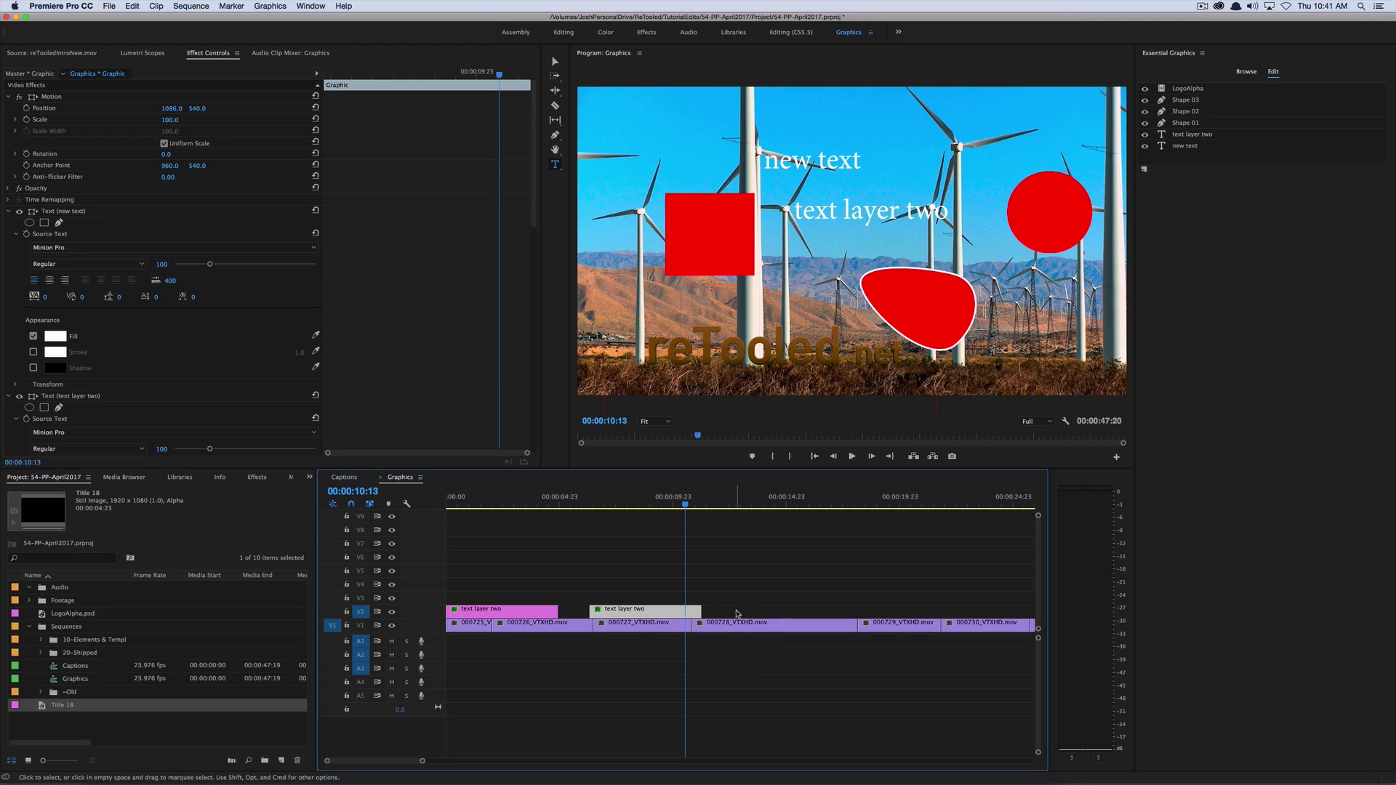
{"action": "left_click", "coordinate": [727, 573]}
{"action": "left_click", "coordinate": [666, 615]}
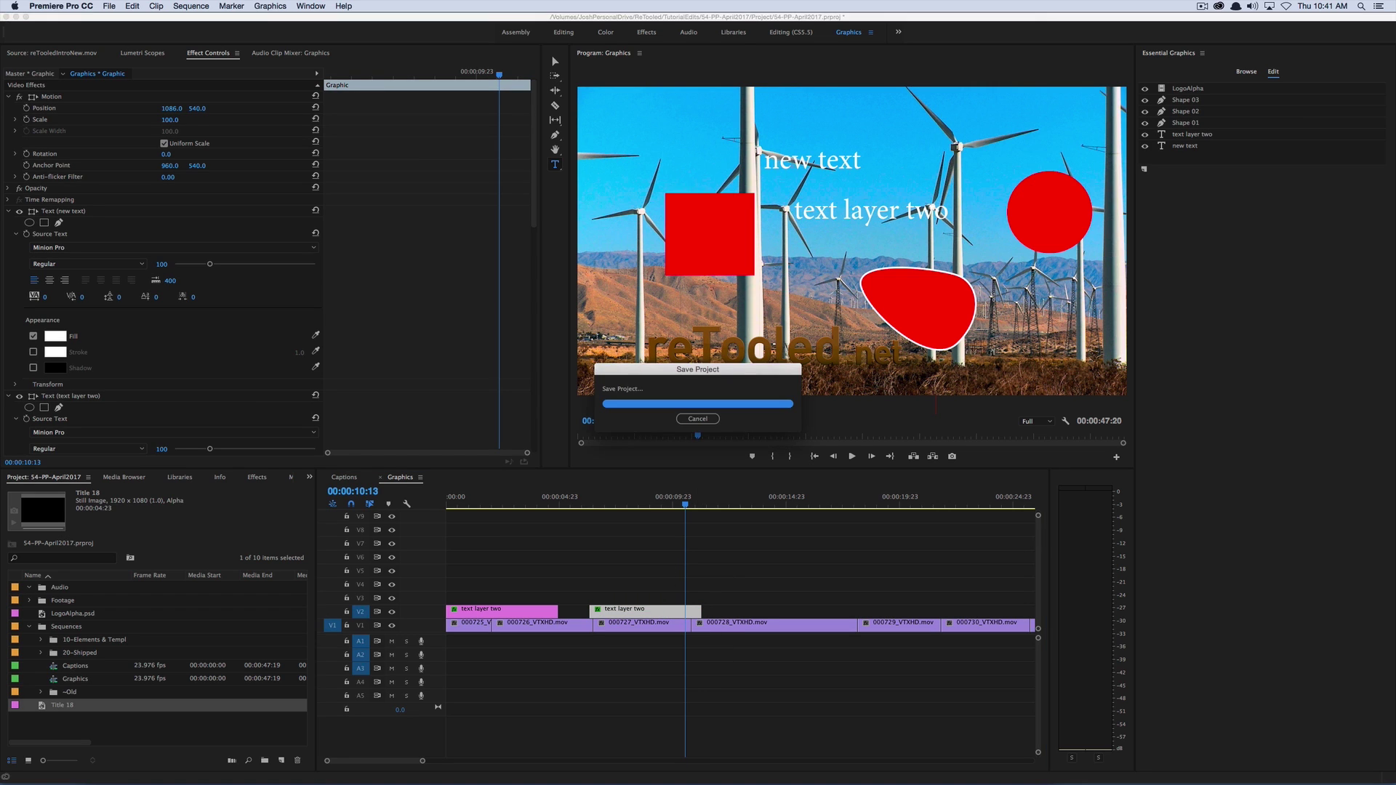
- Change the first text line of the duplicated graphic to "master title"
{"action": "triple_click", "coordinate": [815, 161]}
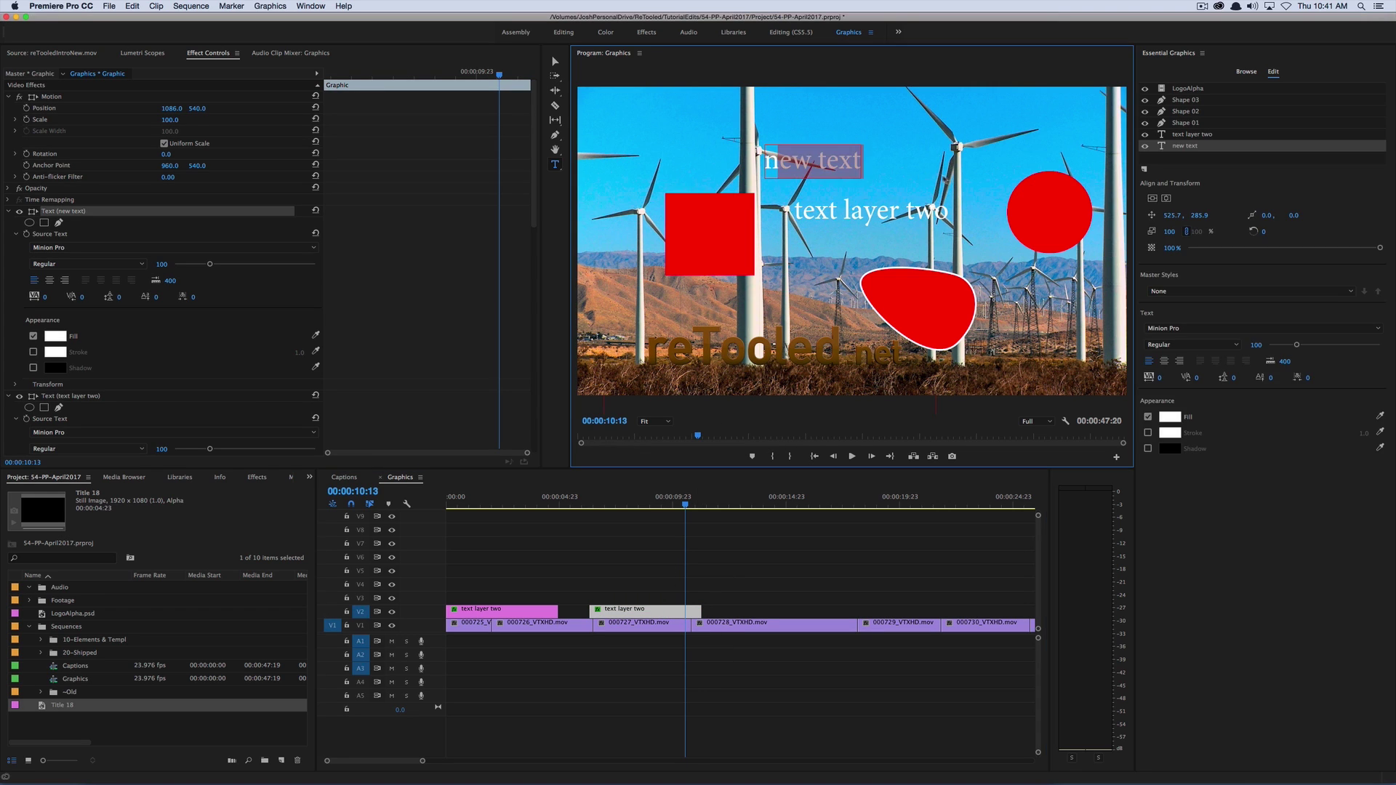
{"action": "key", "text": "BackSpace"}
{"action": "type", "text": "master title"}
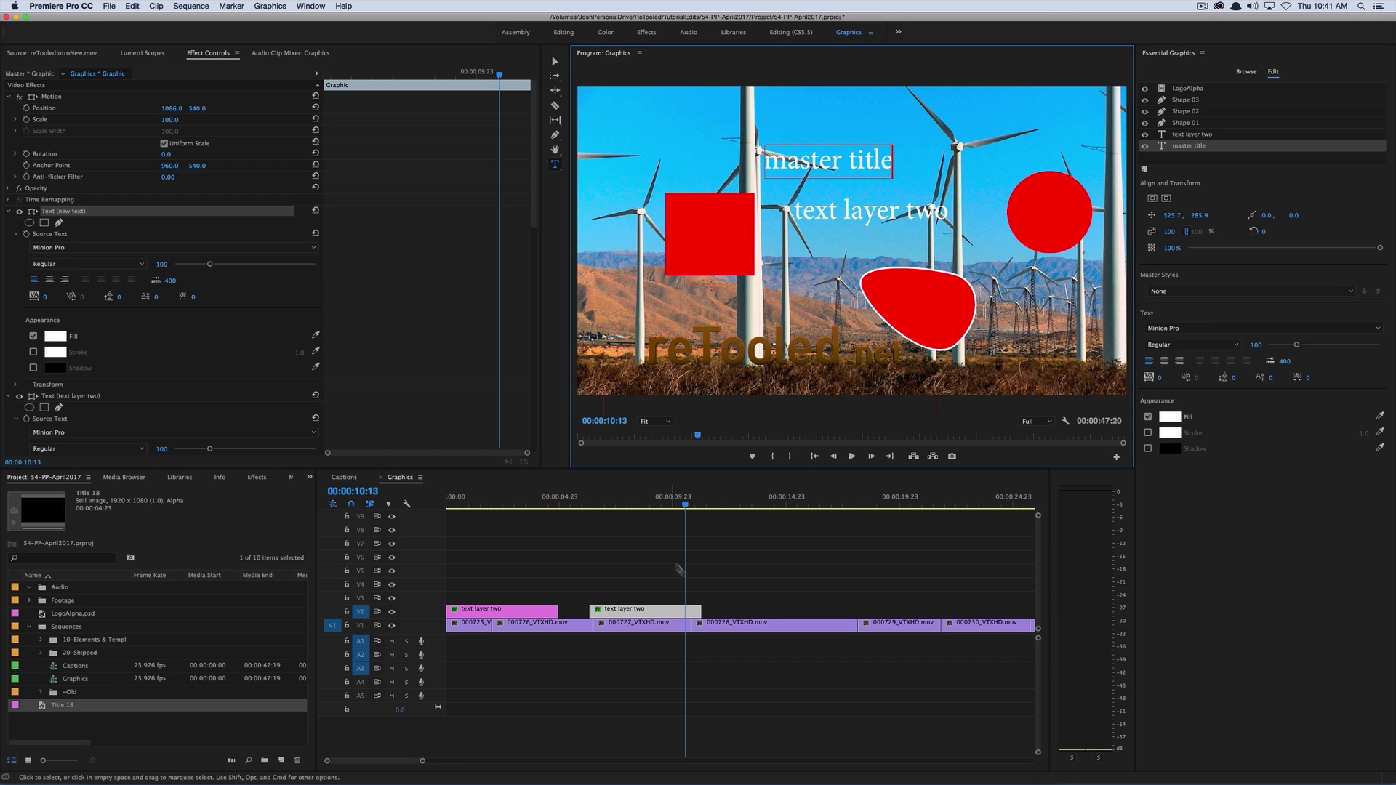
- Turn the duplicated graphic clip into a master graphic in the project and name it "master title"
{"action": "left_click", "coordinate": [552, 55]}
{"action": "left_click_drag", "start_coordinate": [640, 611], "coordinate": [190, 728]}
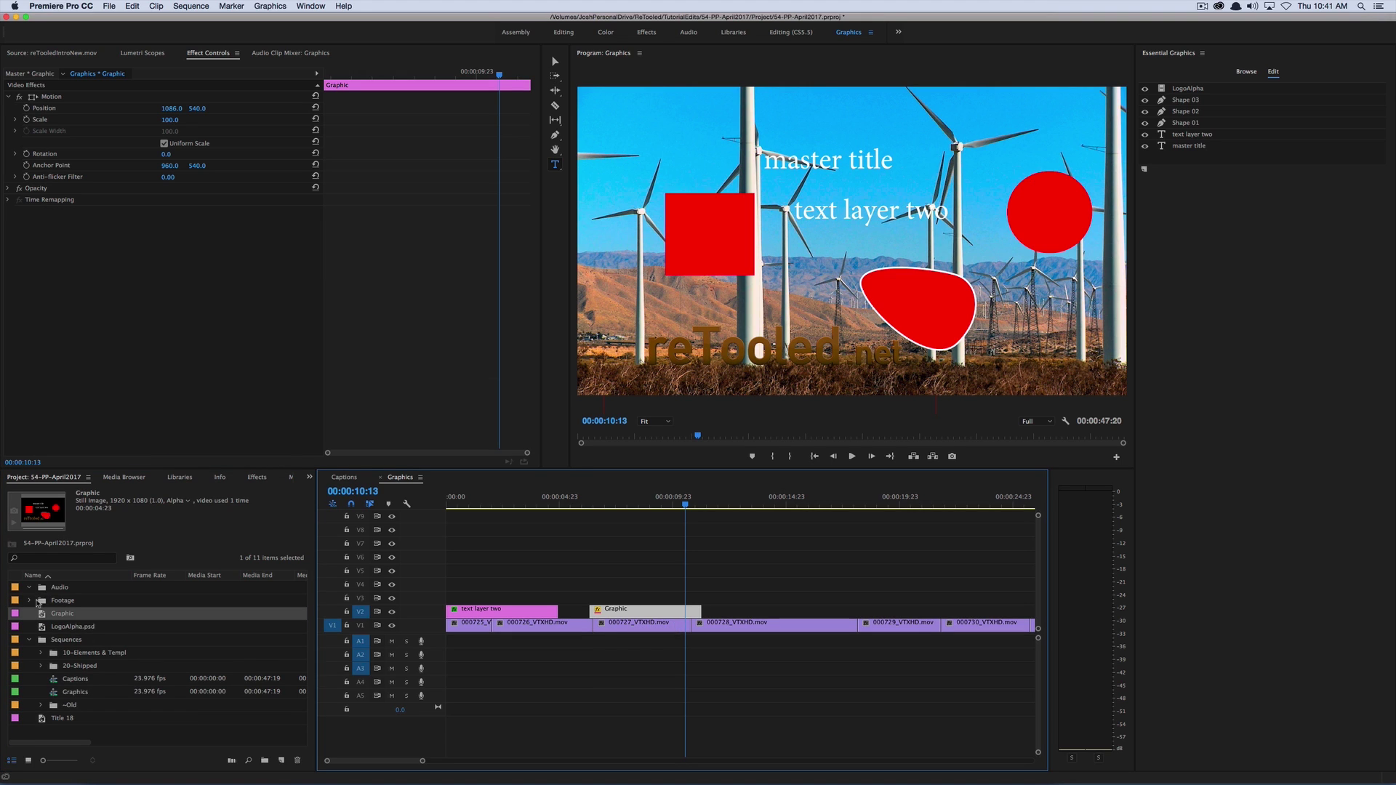
{"action": "left_click", "coordinate": [52, 616]}
{"action": "type", "text": "master titl"}
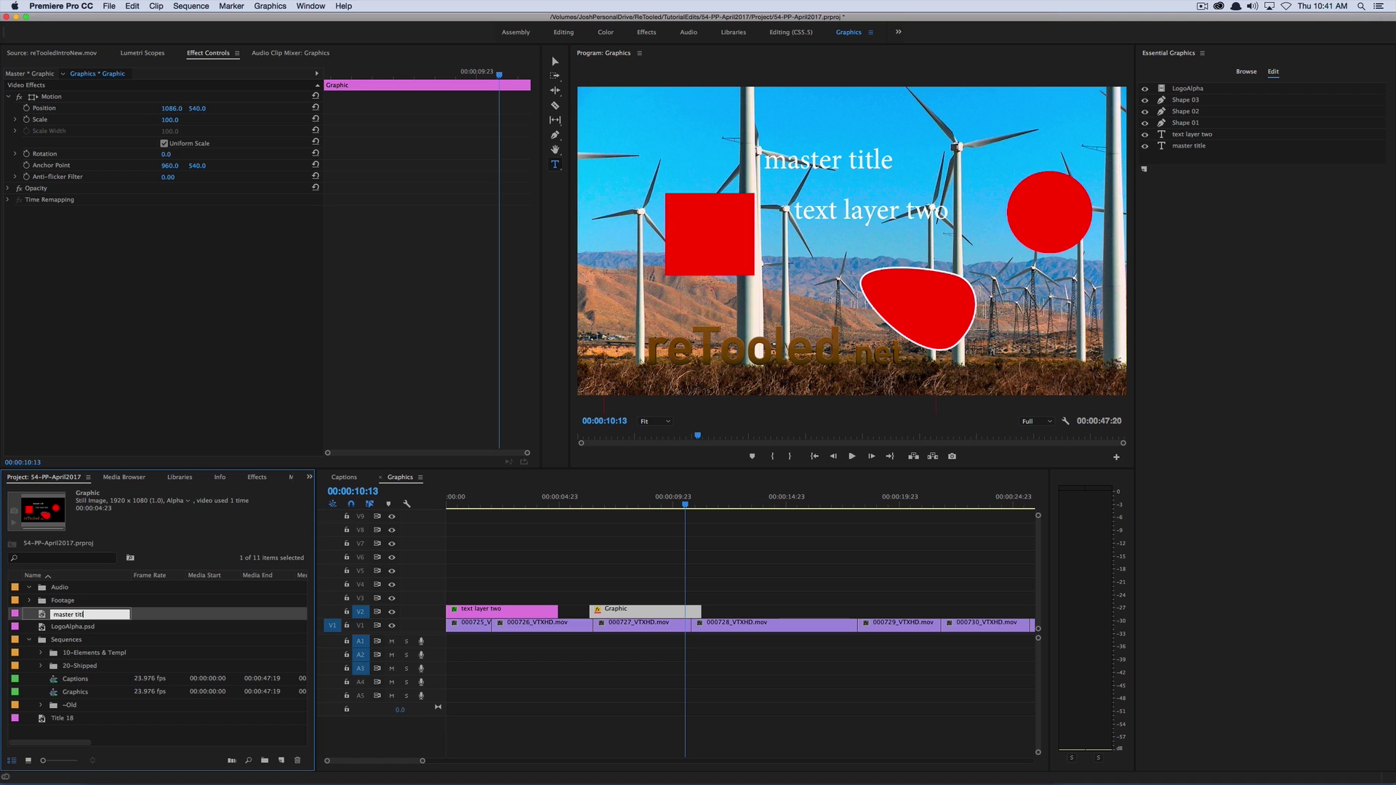
{"action": "type", "text": "e"}
{"action": "key", "text": "Tab"}
- Place another instance of the "master title" graphic on V2 at 00:00:12:09 and select it
{"action": "left_click_drag", "start_coordinate": [48, 616], "coordinate": [749, 611]}
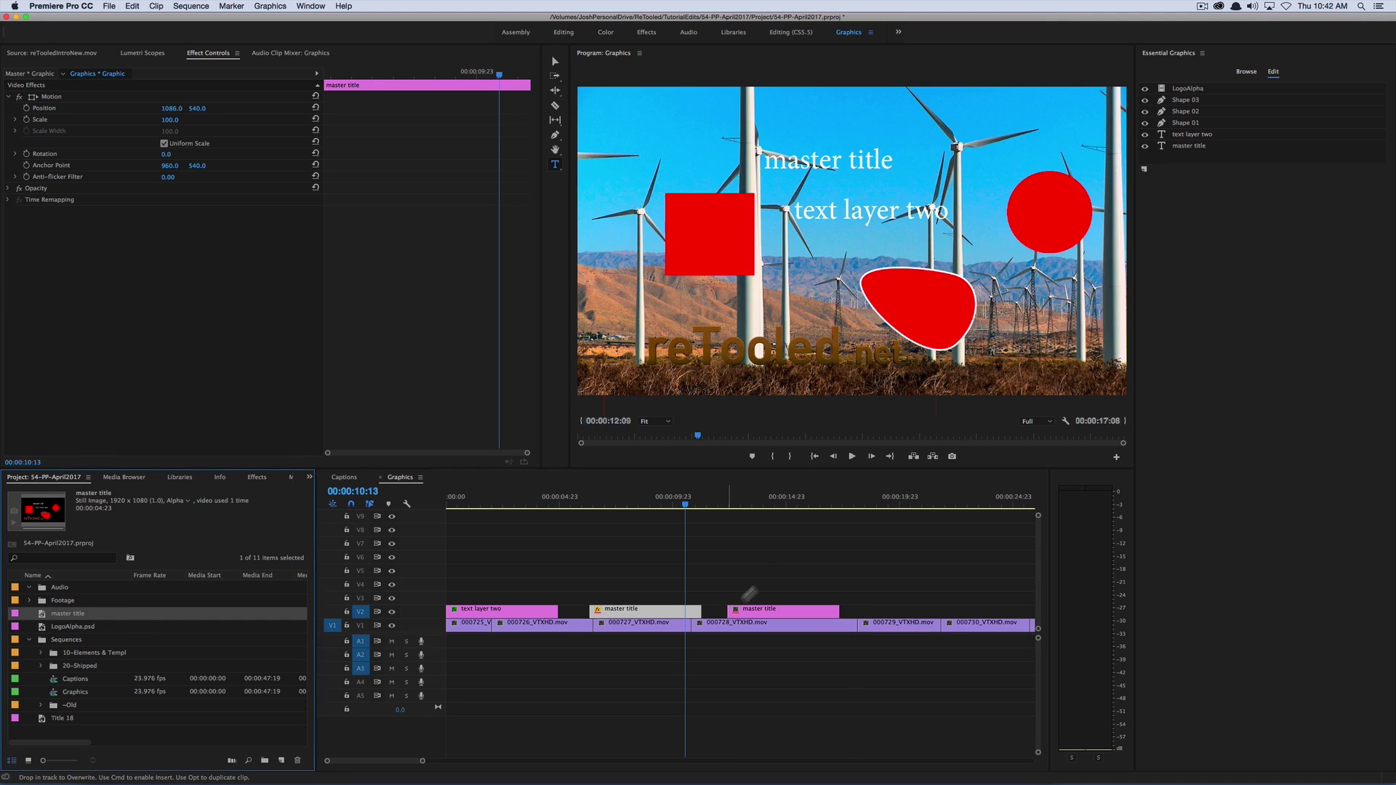
{"action": "left_click", "coordinate": [792, 500]}
{"action": "left_click", "coordinate": [787, 610]}
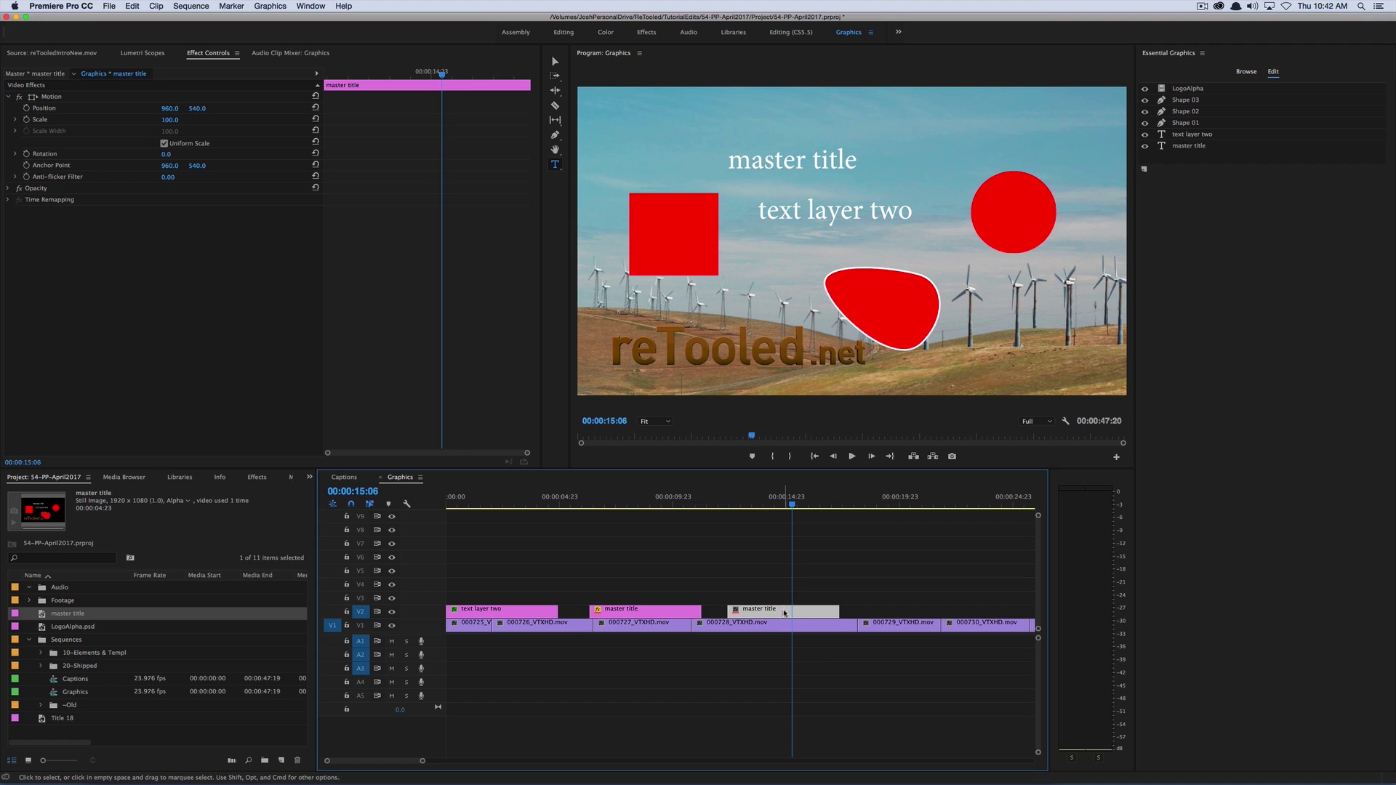
- Replace the first text line in the new instance with "title master"
{"action": "left_click", "coordinate": [750, 159]}
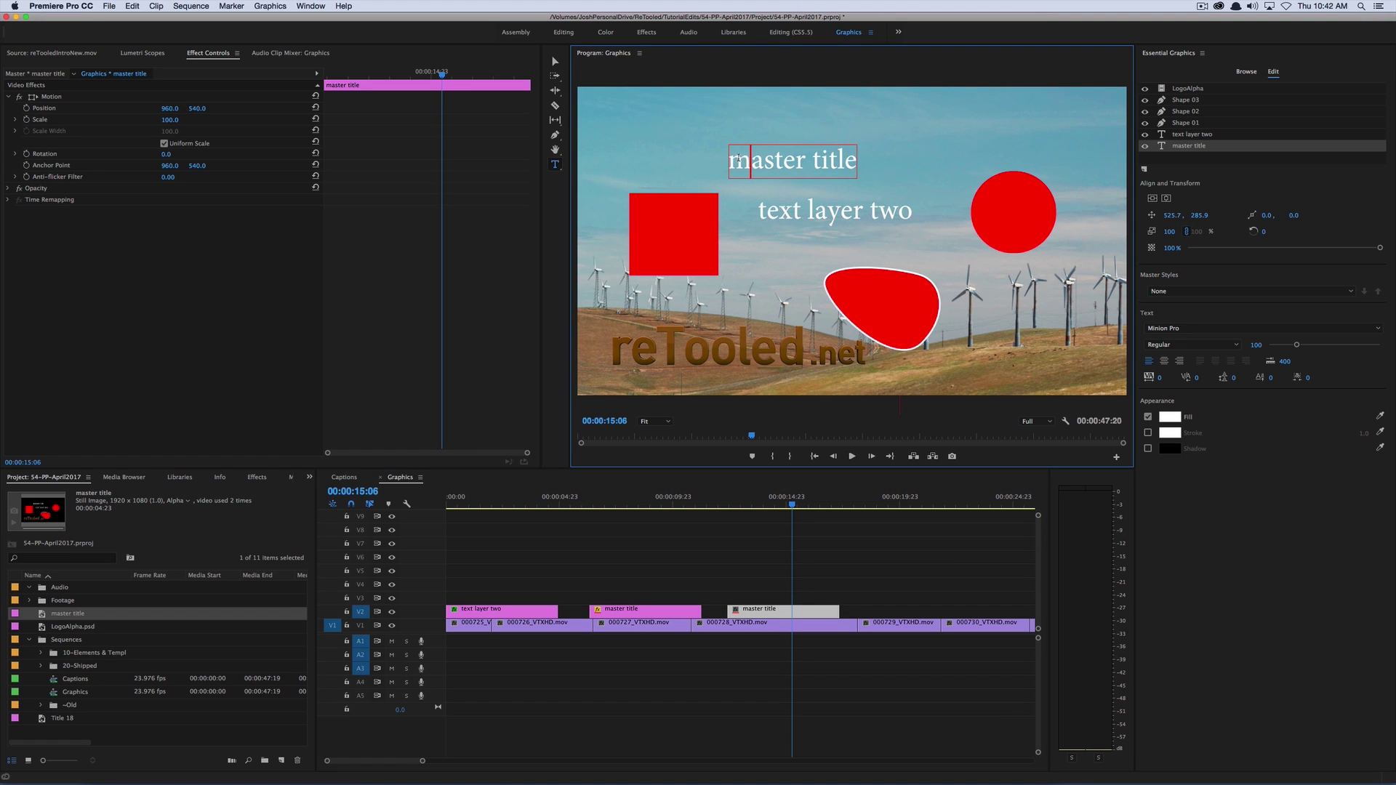
{"action": "left_click_drag", "start_coordinate": [729, 160], "coordinate": [903, 175]}
{"action": "type", "text": "title master"}
{"action": "left_click", "coordinate": [693, 527]}
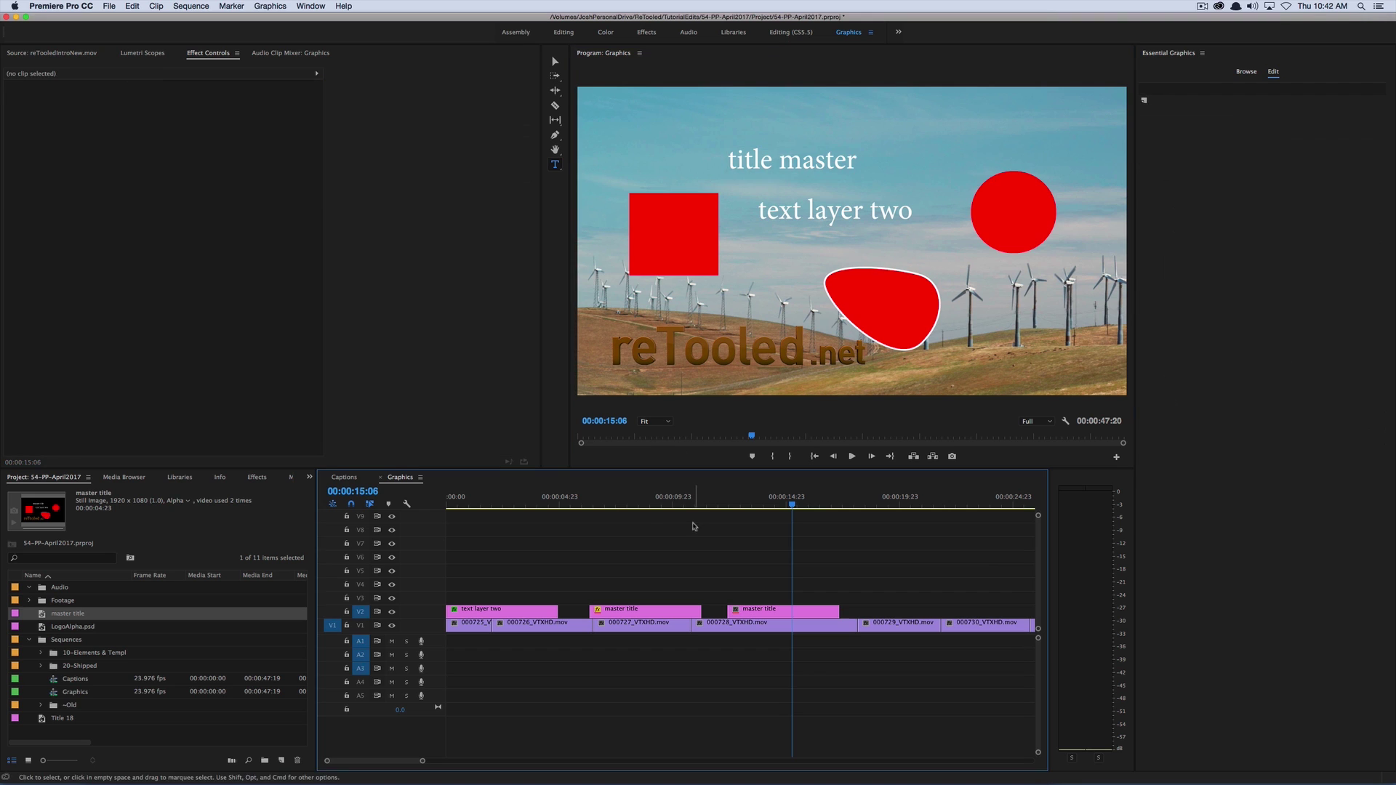
- Paste a copy of the second "master title" instance on V2 so it ends at 00:00:24:00
{"action": "mouse_move", "coordinate": [779, 502]}
{"action": "left_mouse_down"}
{"action": "mouse_move", "coordinate": [766, 502]}
{"action": "mouse_move", "coordinate": [781, 504]}
{"action": "left_mouse_up"}
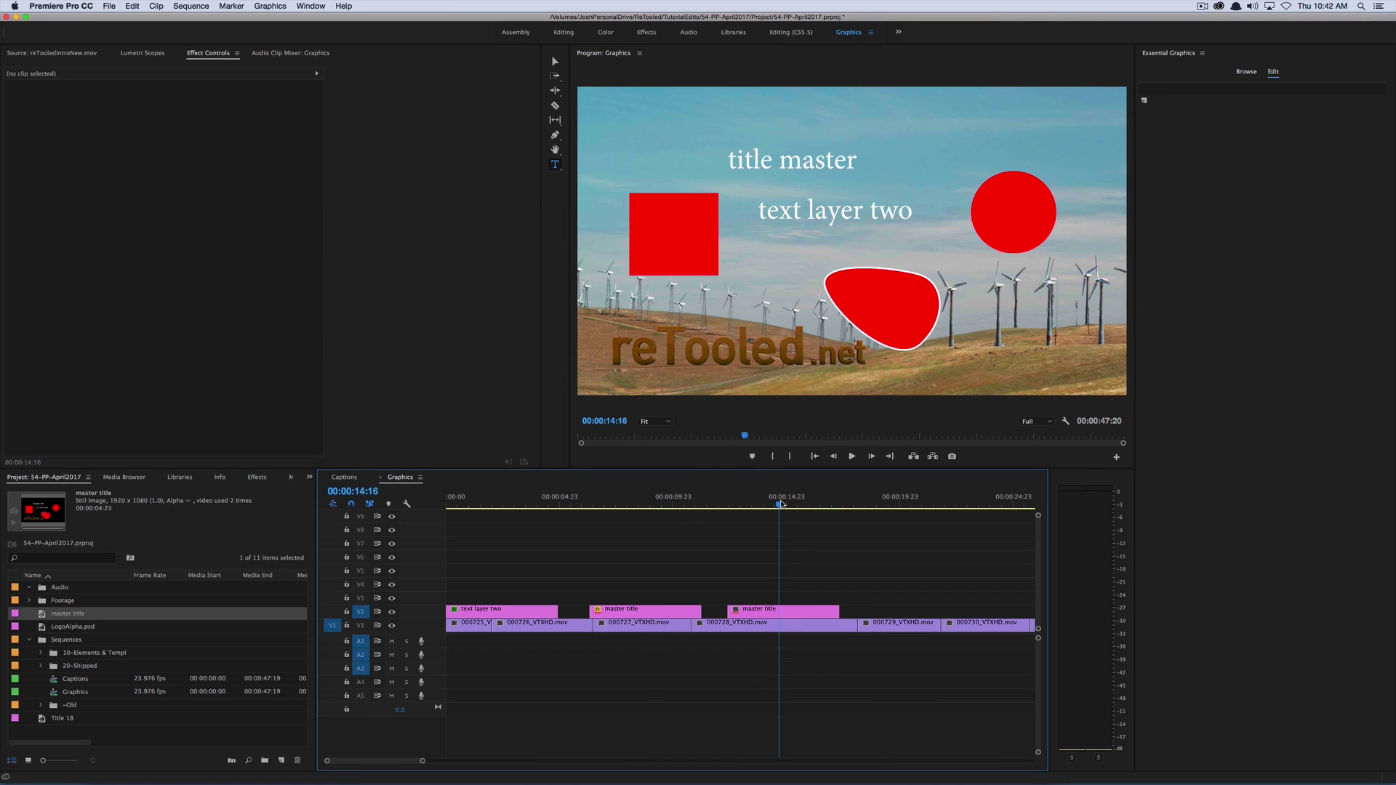
{"action": "left_click", "coordinate": [825, 610]}
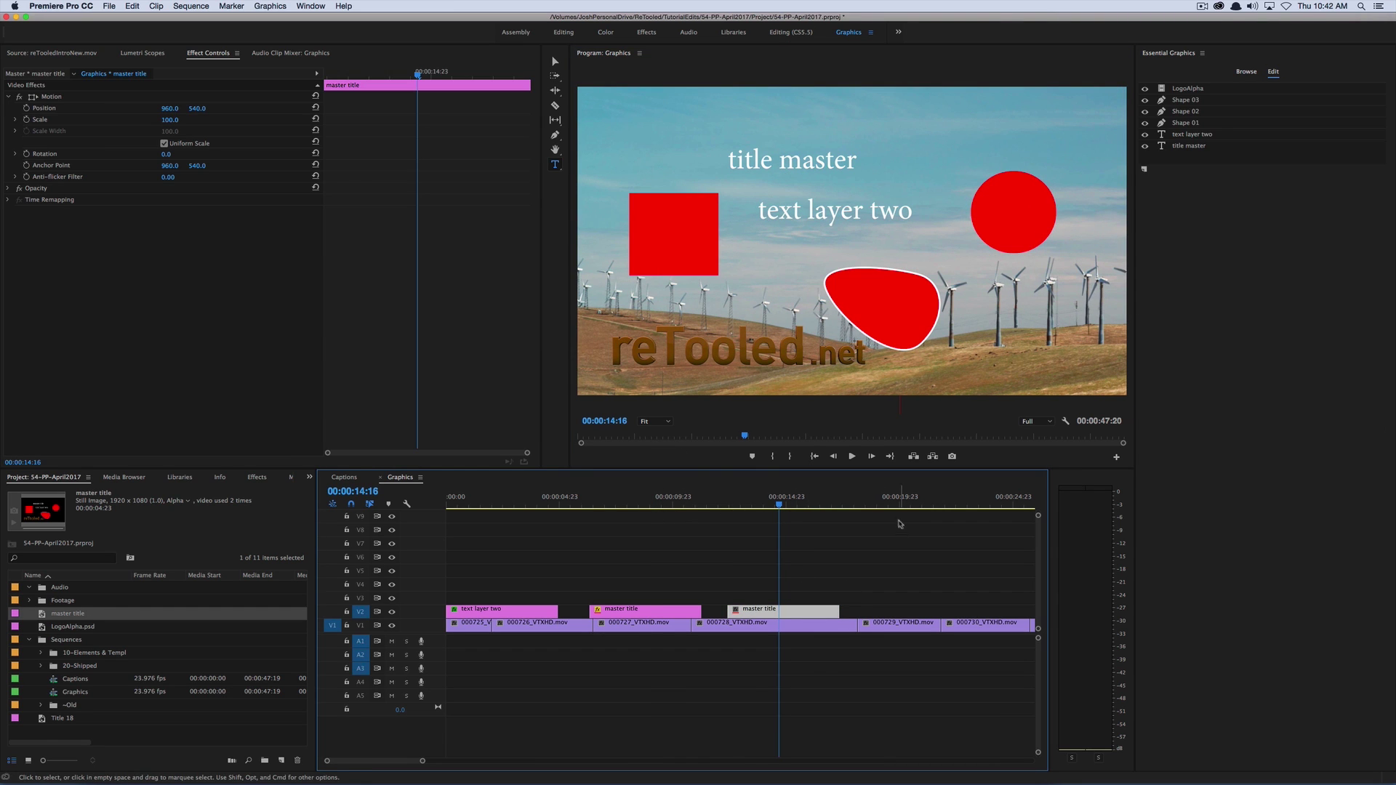
{"action": "left_click", "coordinate": [879, 499]}
{"action": "key", "text": "super+v"}
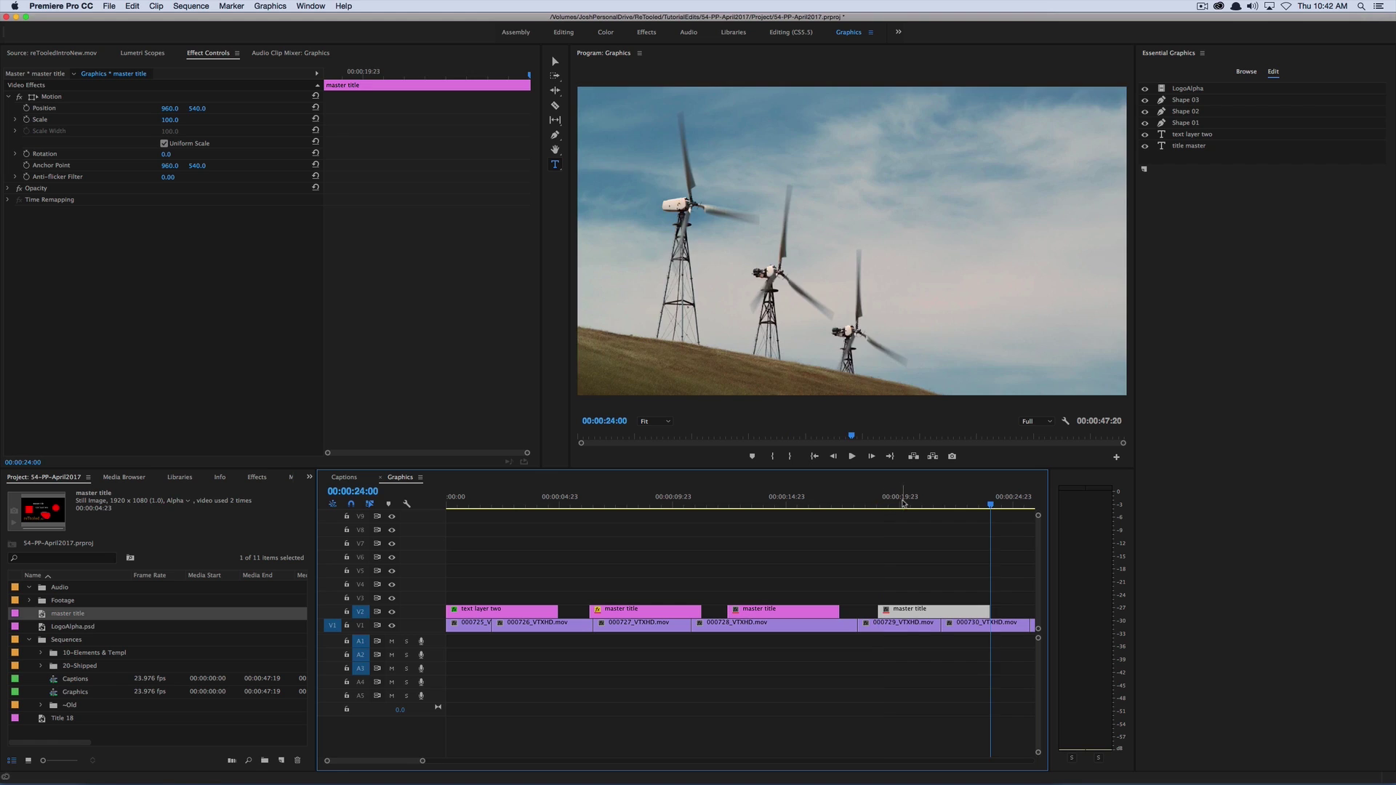
- Change the first text line of the pasted instance to "master" and preview the earlier instances at 00:00:09:23
{"action": "left_click", "coordinate": [902, 501]}
{"action": "left_click", "coordinate": [738, 161]}
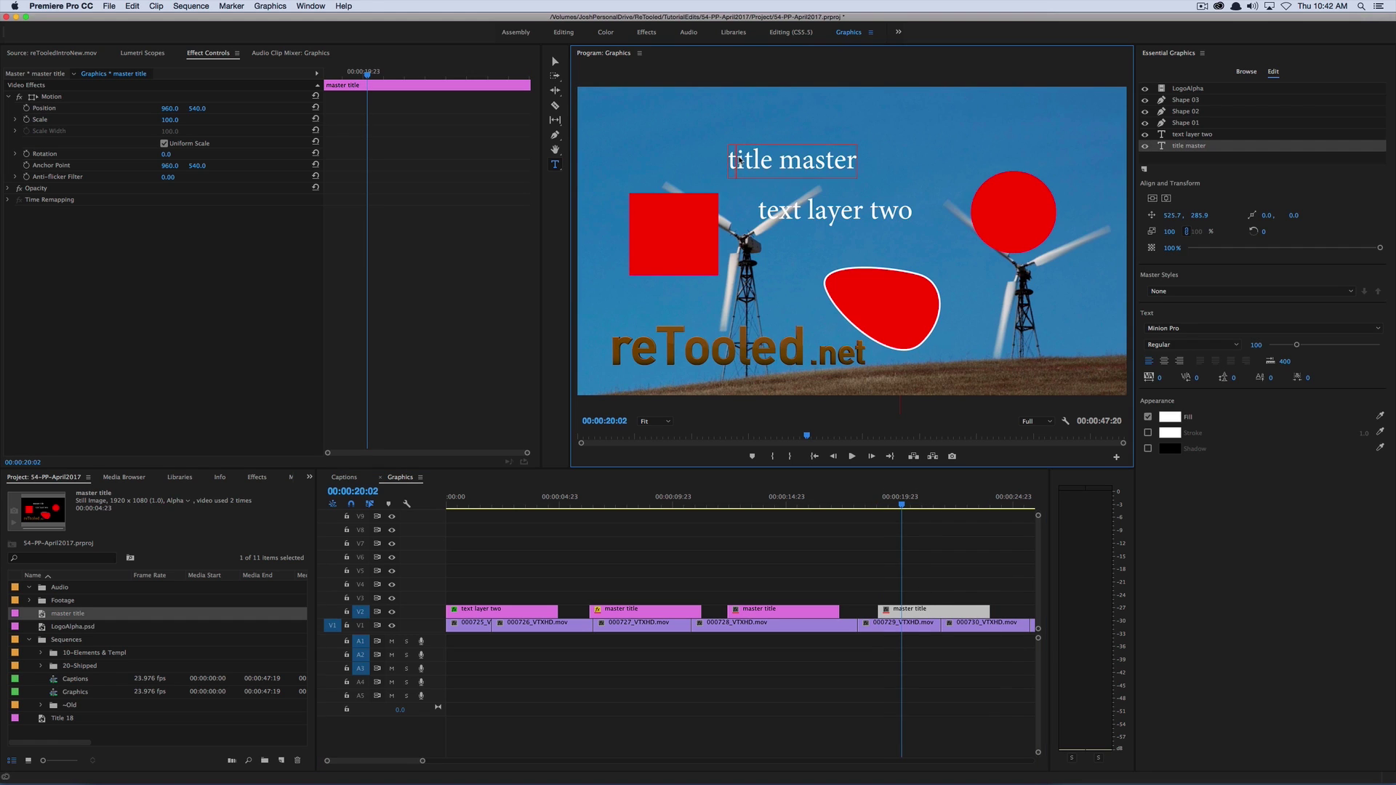
{"action": "left_click_drag", "start_coordinate": [738, 161], "coordinate": [862, 174]}
{"action": "key", "text": "BackSpace"}
{"action": "key", "text": "BackSpace"}
{"action": "type", "text": "master"}
{"action": "left_click", "coordinate": [773, 555]}
{"action": "left_click", "coordinate": [780, 502]}
{"action": "left_click_drag", "start_coordinate": [780, 501], "coordinate": [672, 502]}
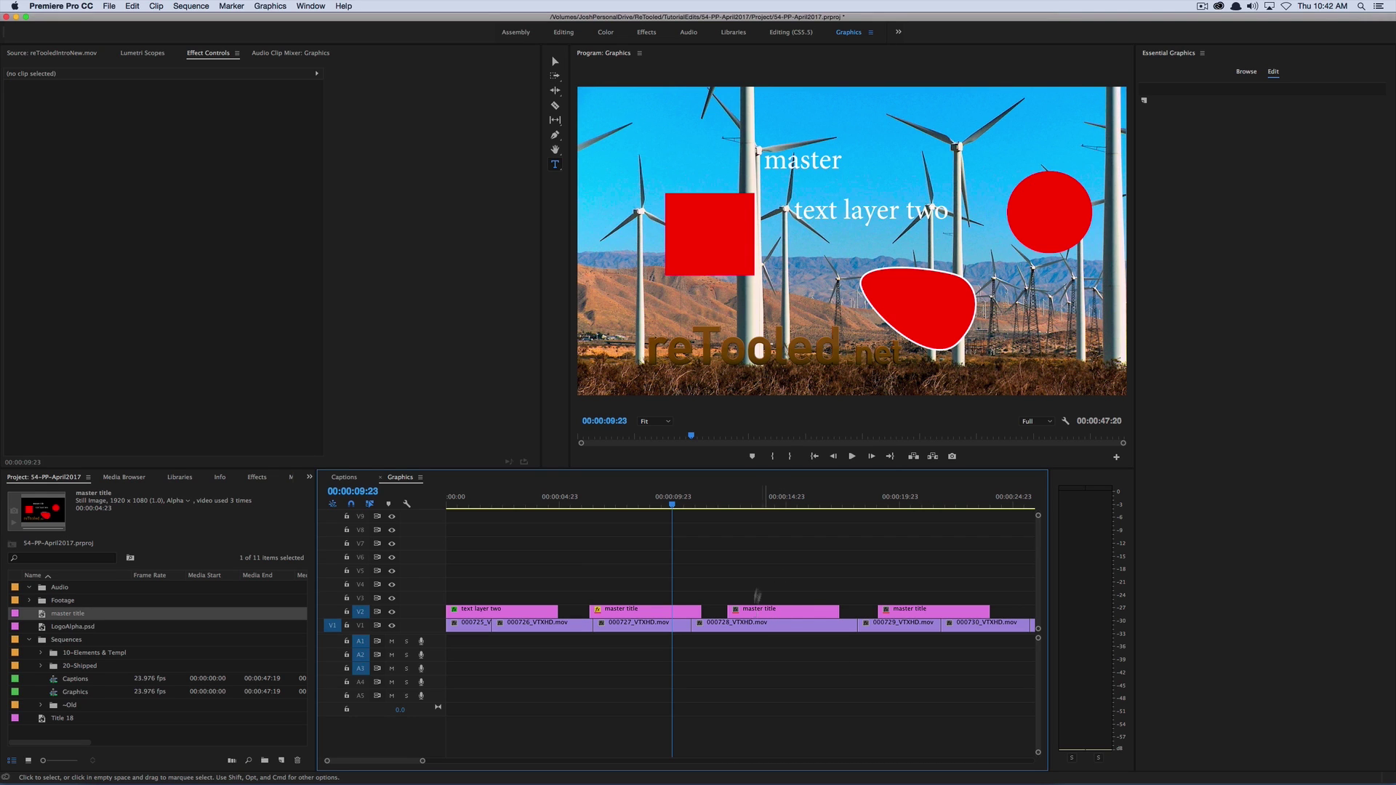
- Set the font of "text layer two" to Acier BAT in the middle "master title" instance
{"action": "left_click", "coordinate": [777, 611]}
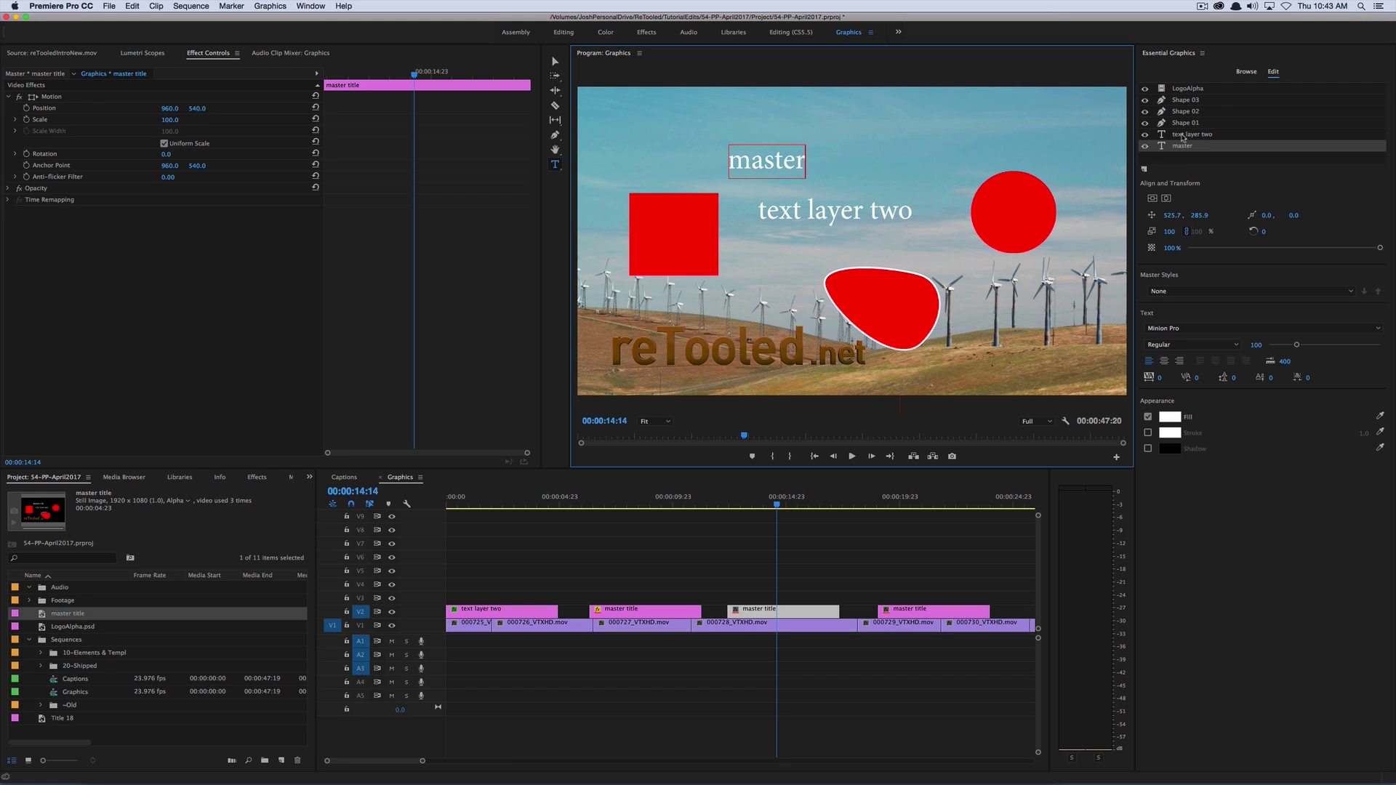
{"action": "left_click", "coordinate": [1183, 136]}
{"action": "left_click", "coordinate": [1183, 145]}
{"action": "left_click", "coordinate": [1182, 136]}
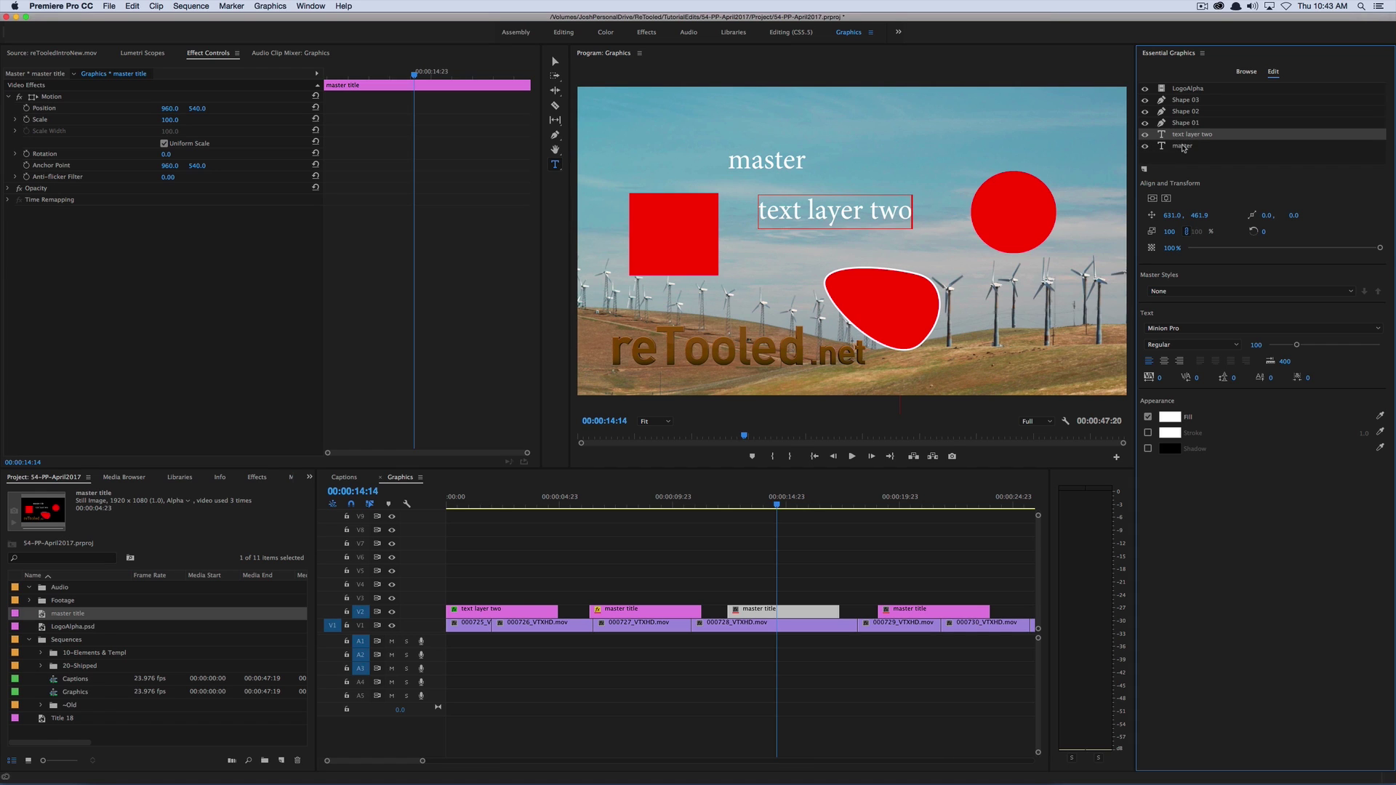
{"action": "left_click", "coordinate": [1183, 146]}
{"action": "left_click", "coordinate": [1184, 137]}
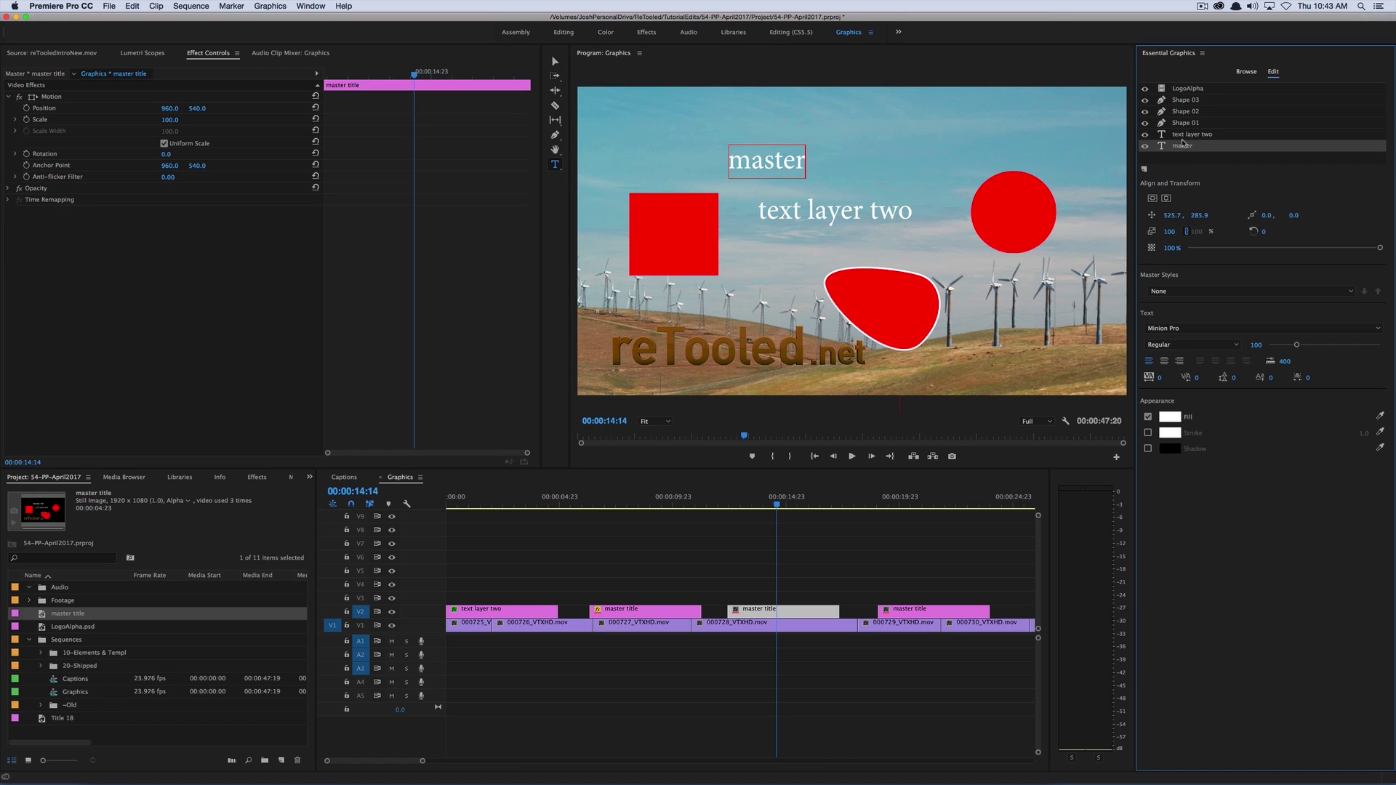
{"action": "left_click", "coordinate": [1180, 136]}
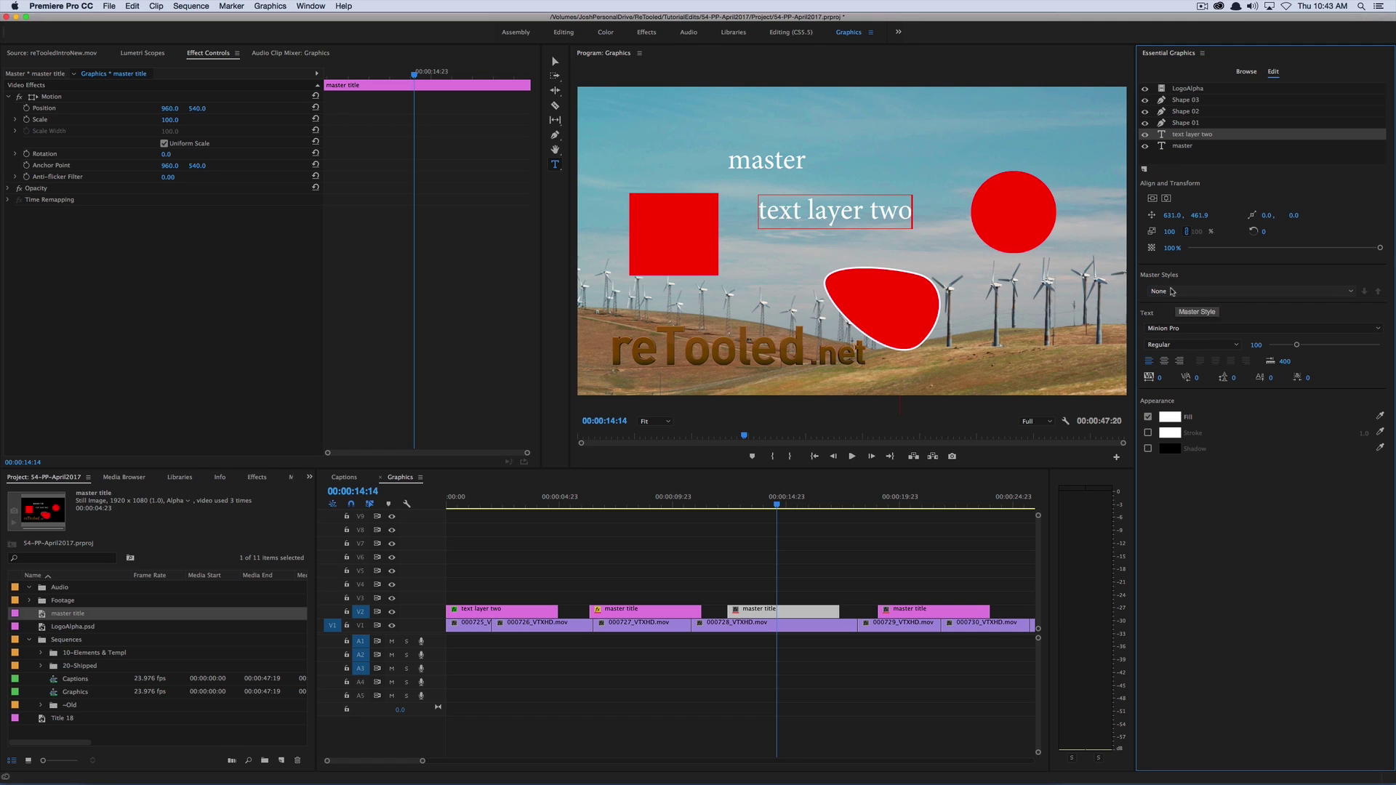
{"action": "left_click", "coordinate": [994, 225]}
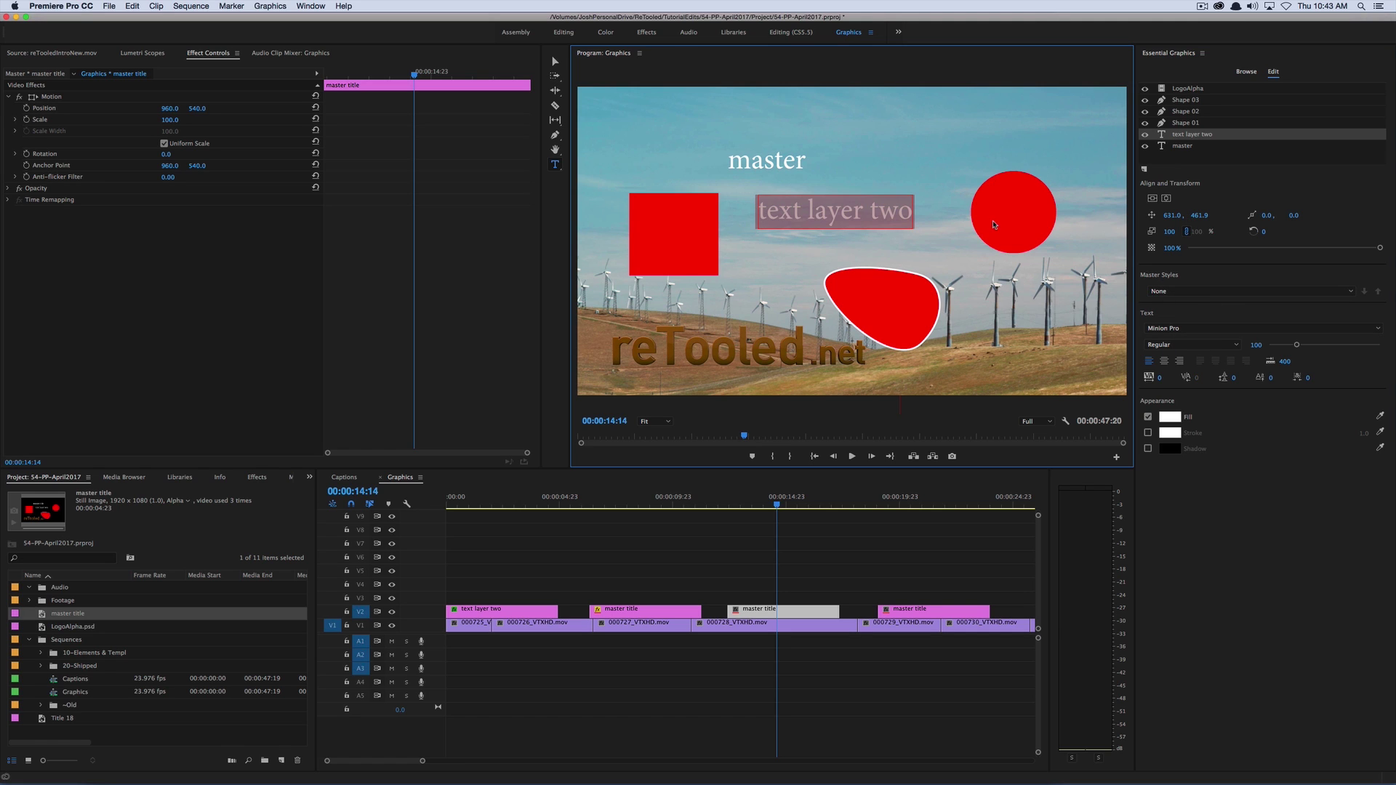
{"action": "left_click", "coordinate": [1197, 328]}
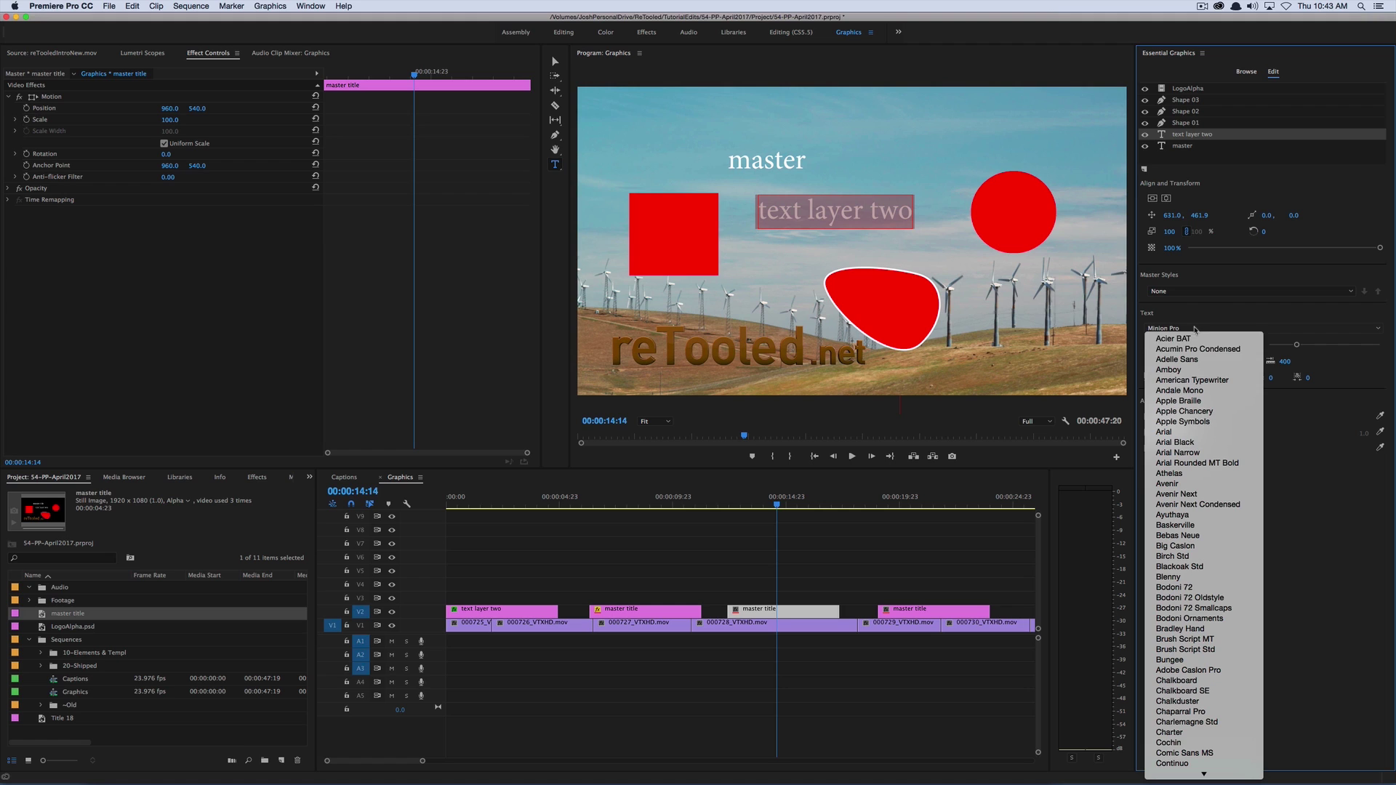
{"action": "left_click", "coordinate": [1199, 338]}
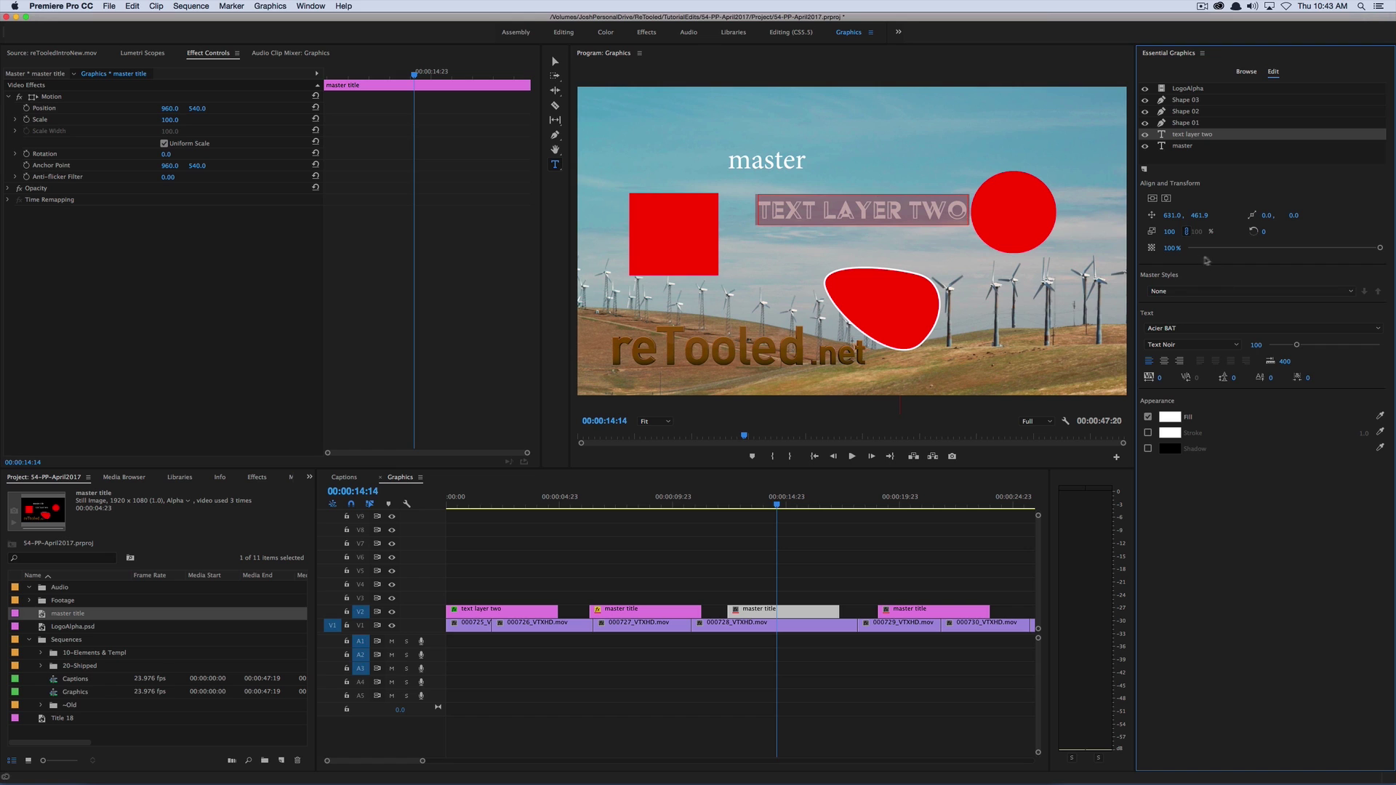
- Give "text layer two" a dark red CC0C0C stroke with a width of 5.0 and enable its shadow
{"action": "left_click", "coordinate": [1149, 434]}
{"action": "left_click", "coordinate": [1170, 433]}
{"action": "left_click", "coordinate": [703, 306]}
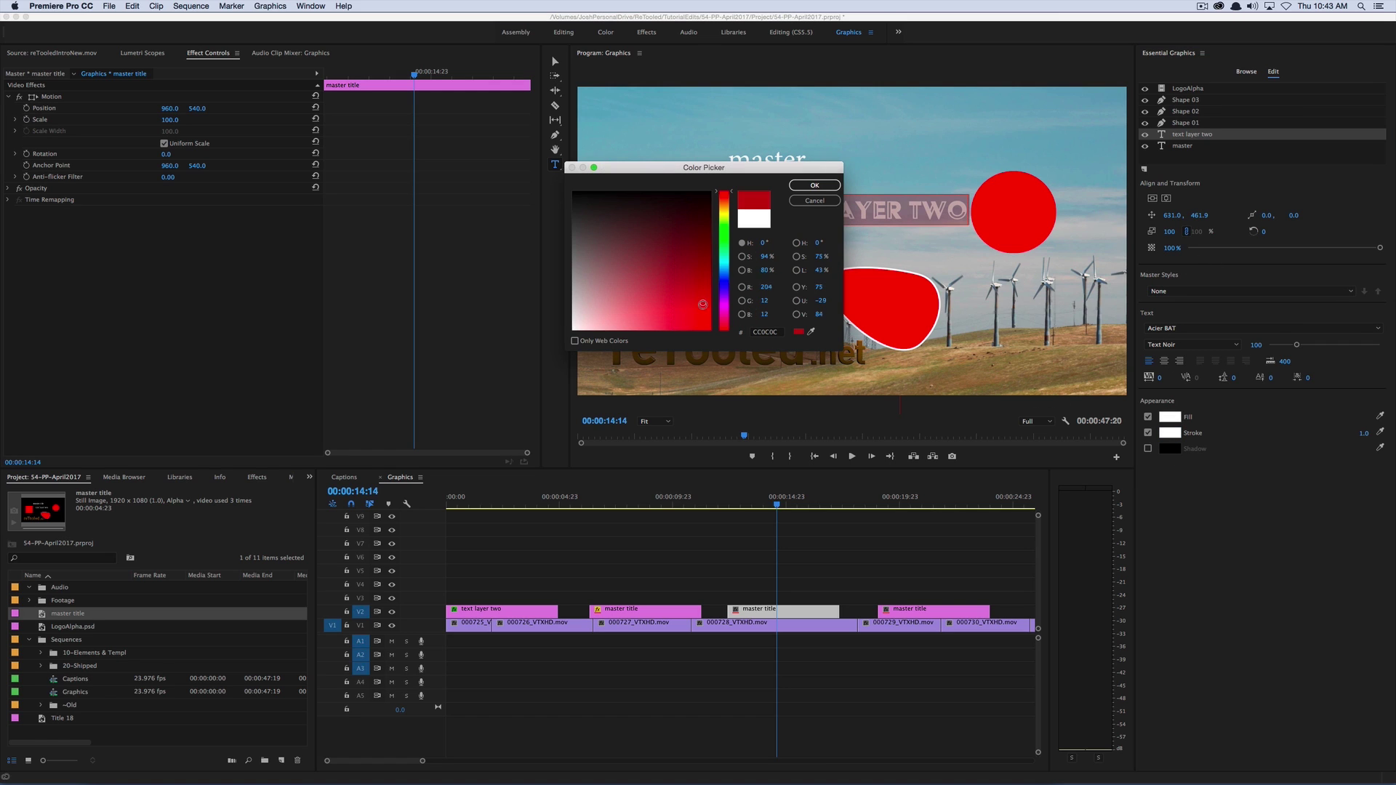
{"action": "left_click", "coordinate": [814, 185]}
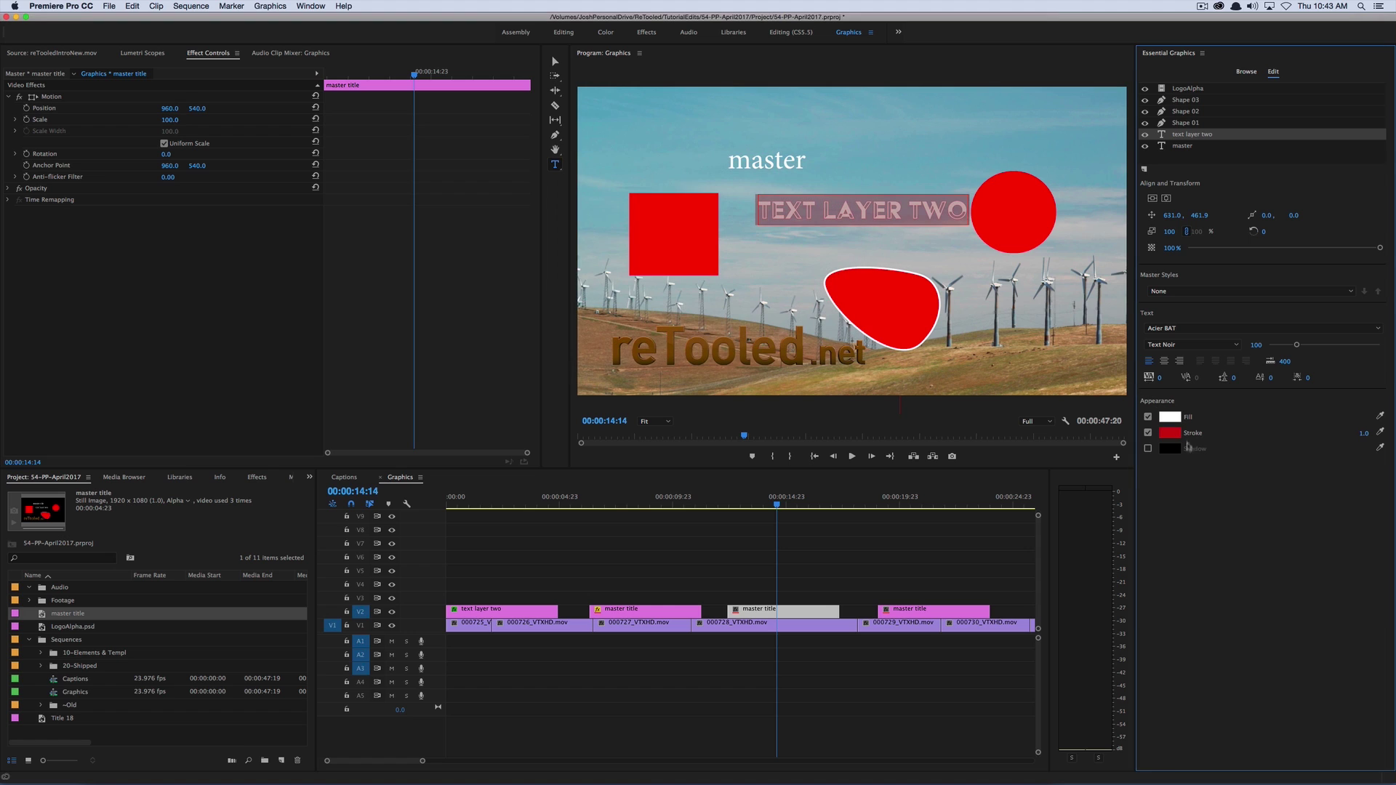
{"action": "left_click_drag", "start_coordinate": [1363, 433], "coordinate": [1371, 434]}
{"action": "left_click", "coordinate": [1148, 448]}
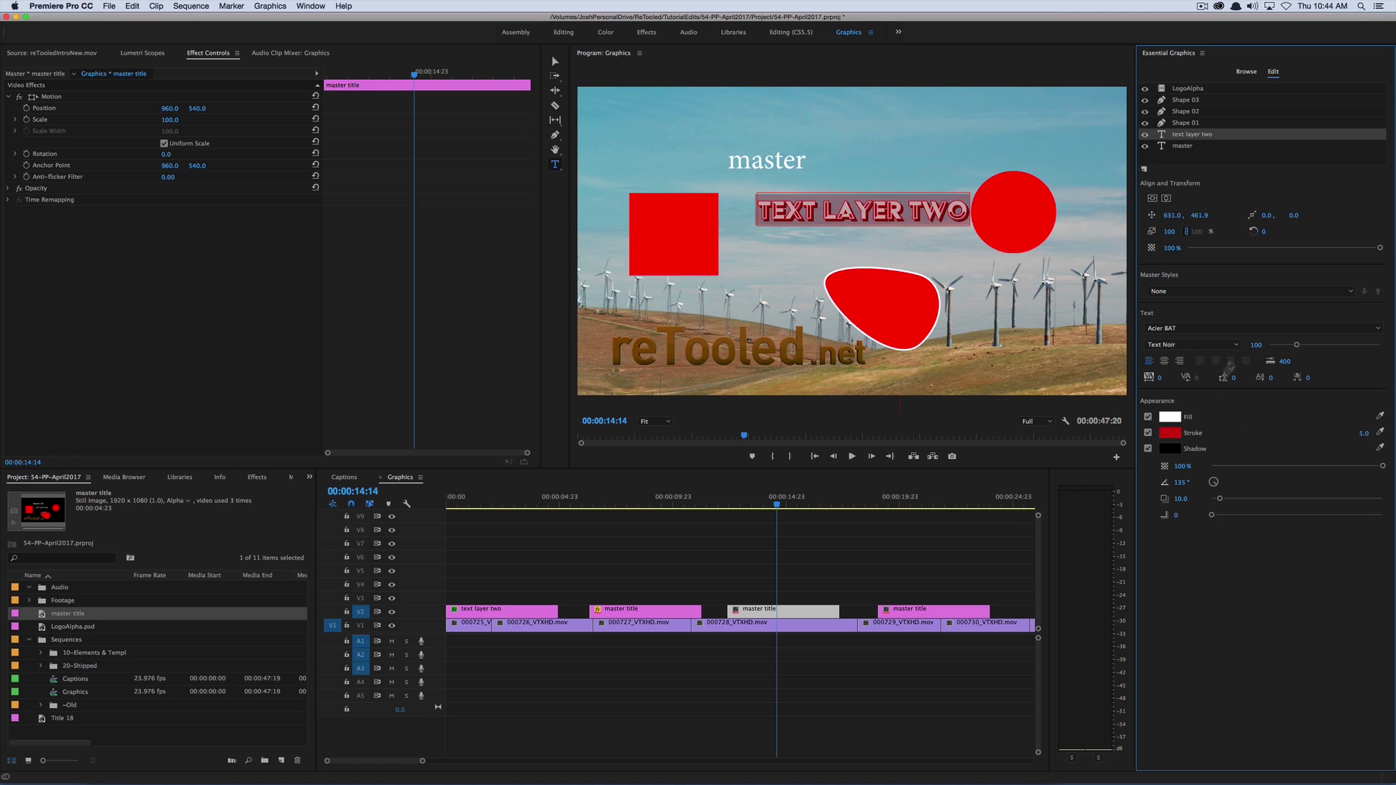
- Enlarge "text layer two" to size 109 and save its look as a master text style named "master style"
{"action": "left_click_drag", "start_coordinate": [1285, 350], "coordinate": [1299, 348]}
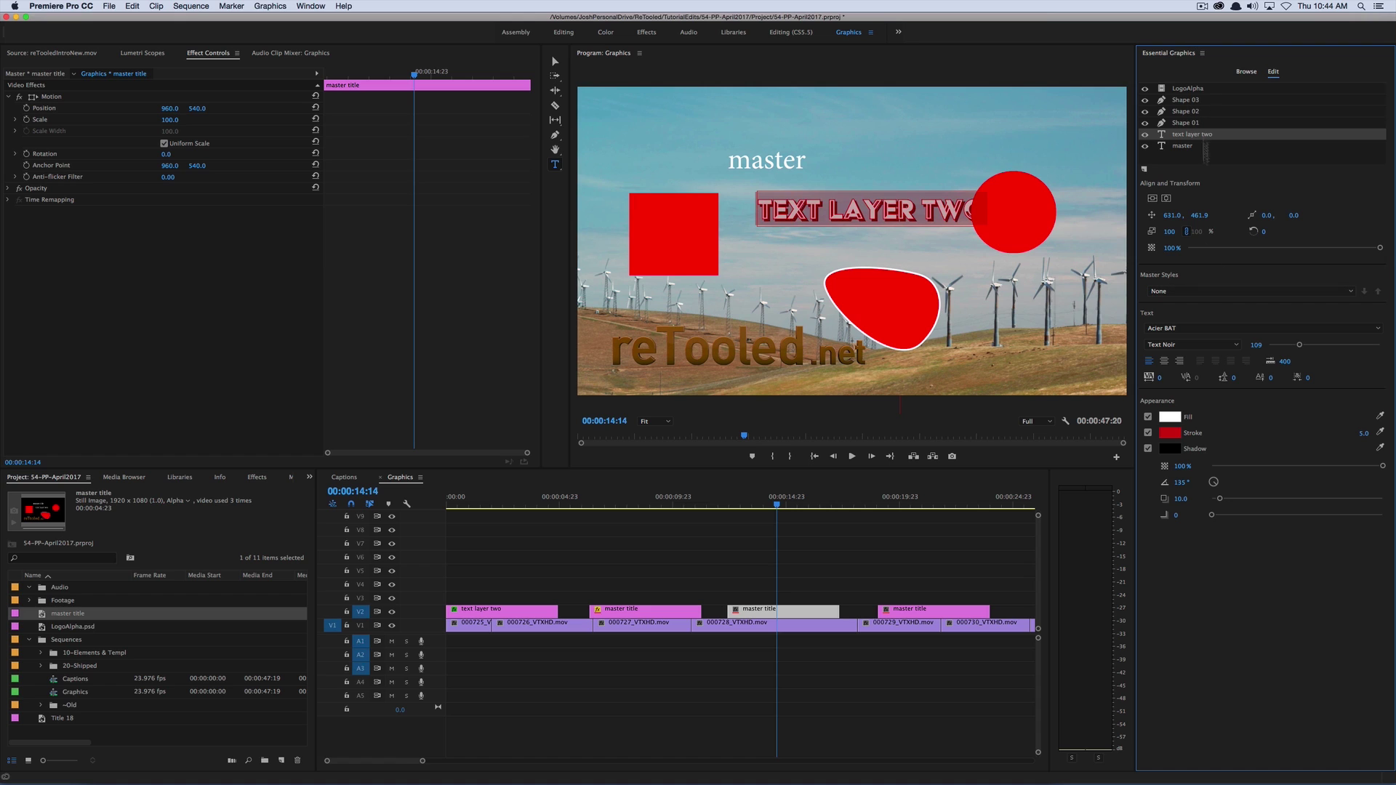
{"action": "left_click", "coordinate": [1174, 292]}
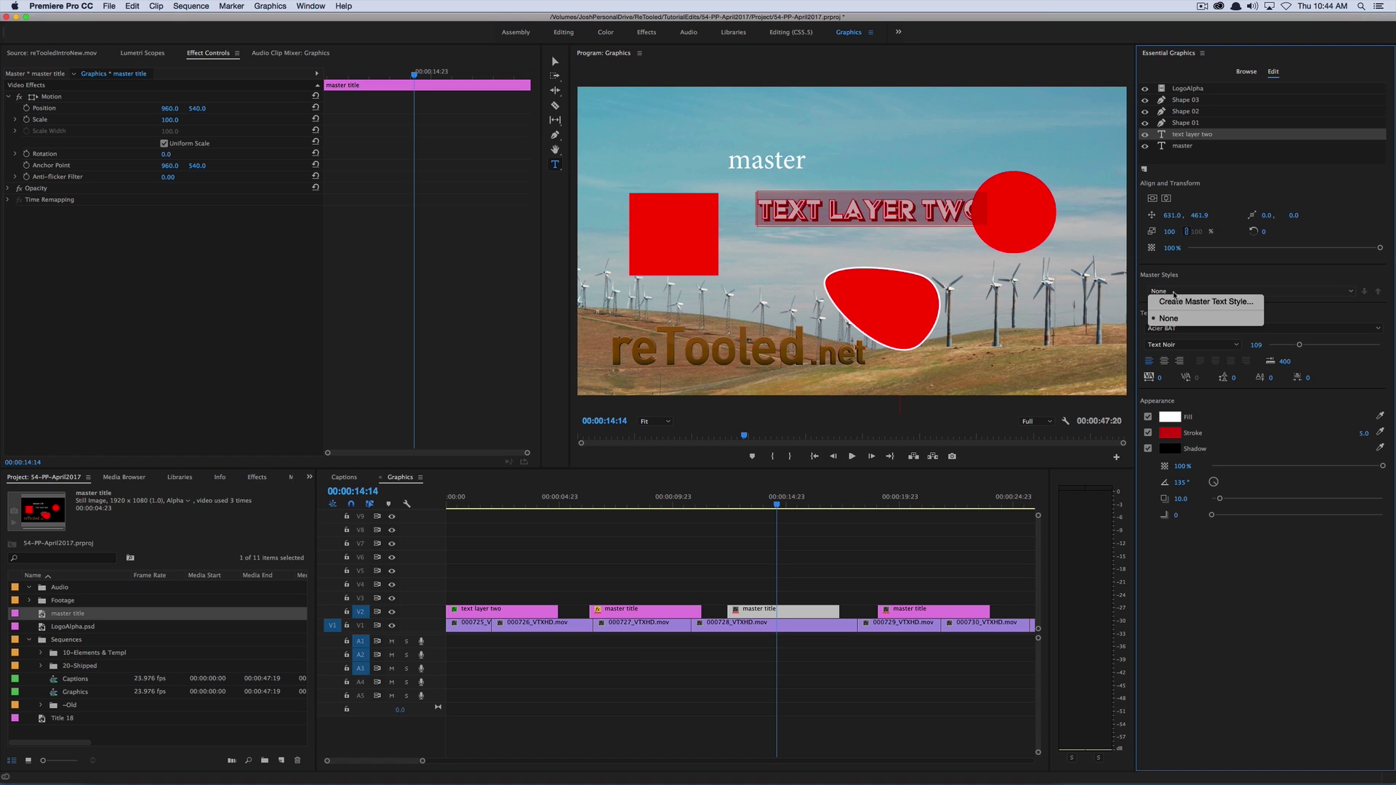
{"action": "left_click", "coordinate": [1175, 301]}
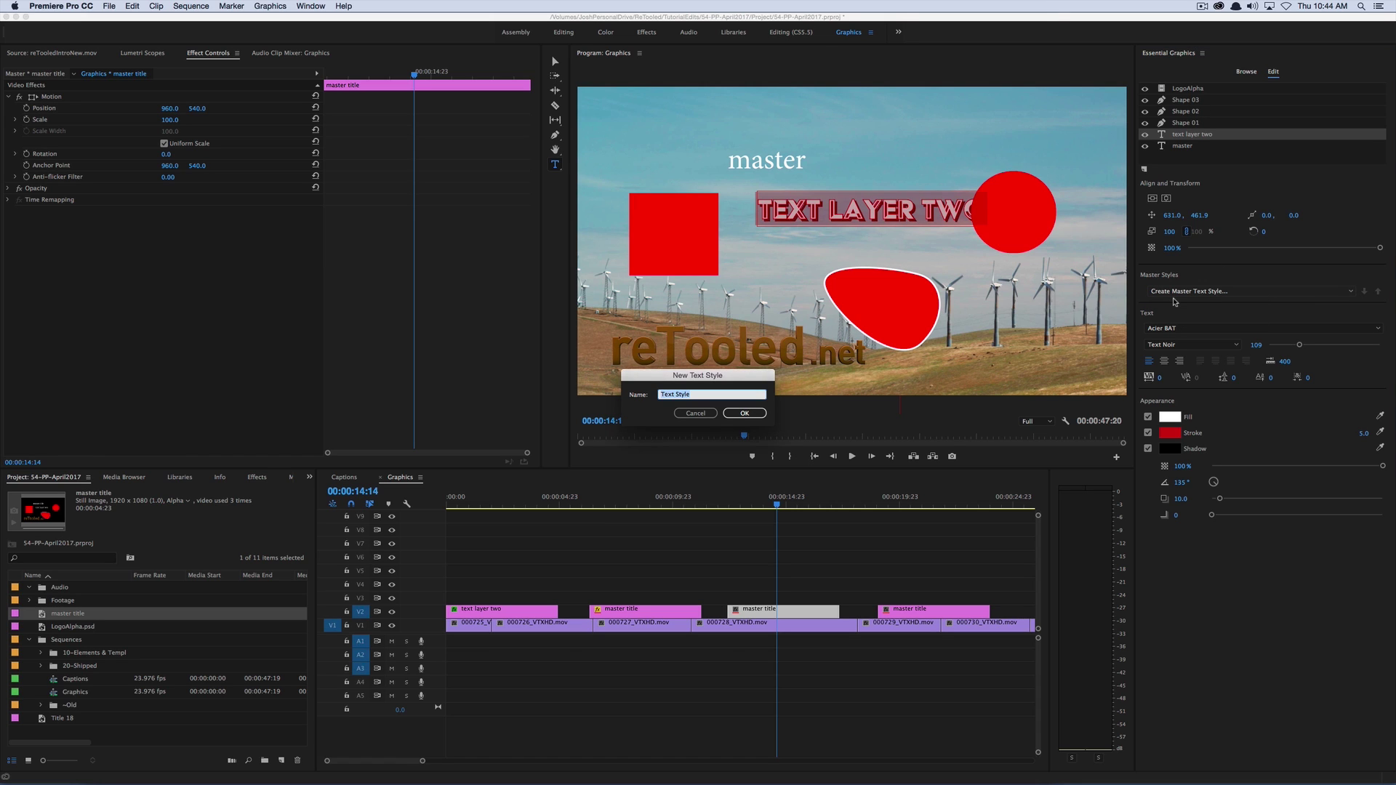
{"action": "type", "text": "master style"}
{"action": "key", "text": "Return"}
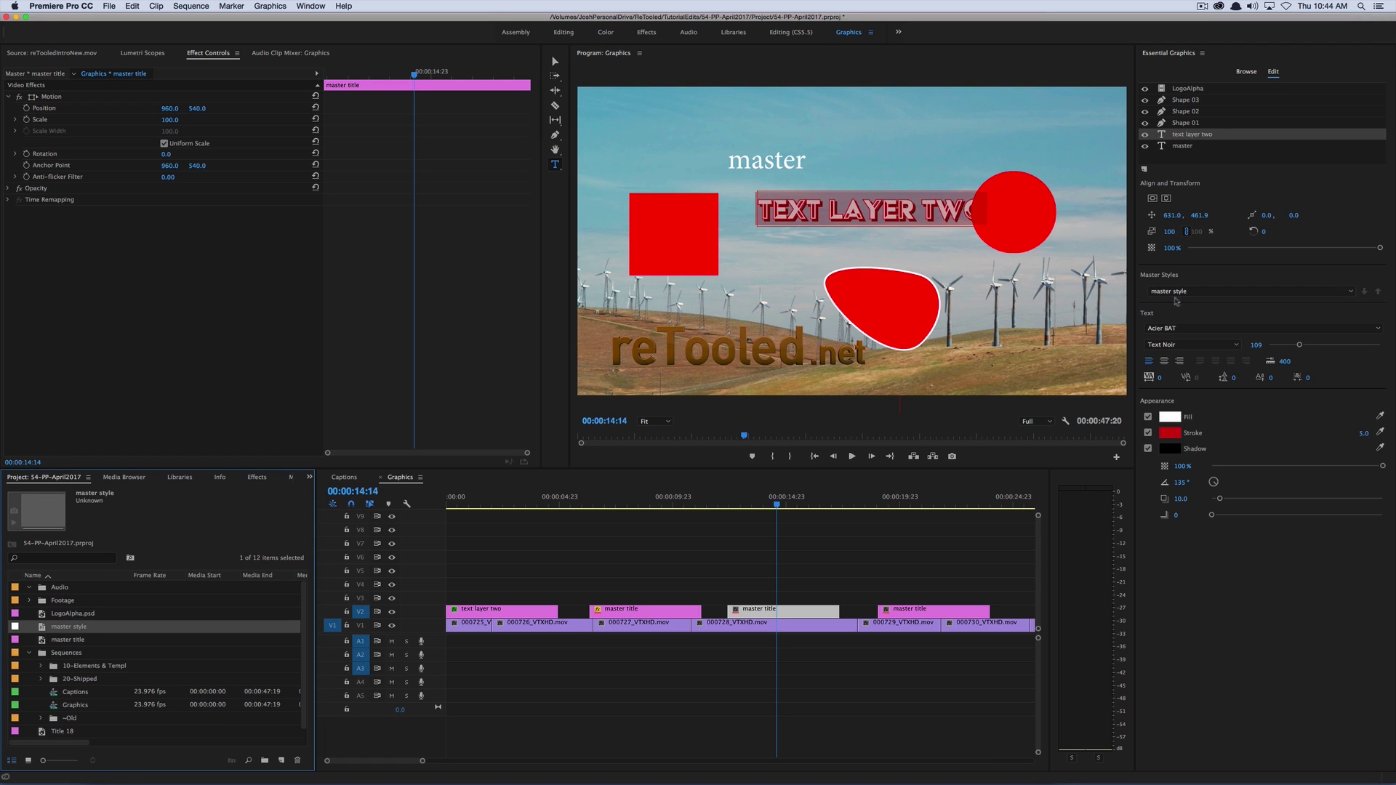
- Apply "master style" to the "master" text layer
{"action": "left_click", "coordinate": [1207, 145]}
{"action": "left_click", "coordinate": [1172, 292]}
{"action": "left_click", "coordinate": [1179, 328]}
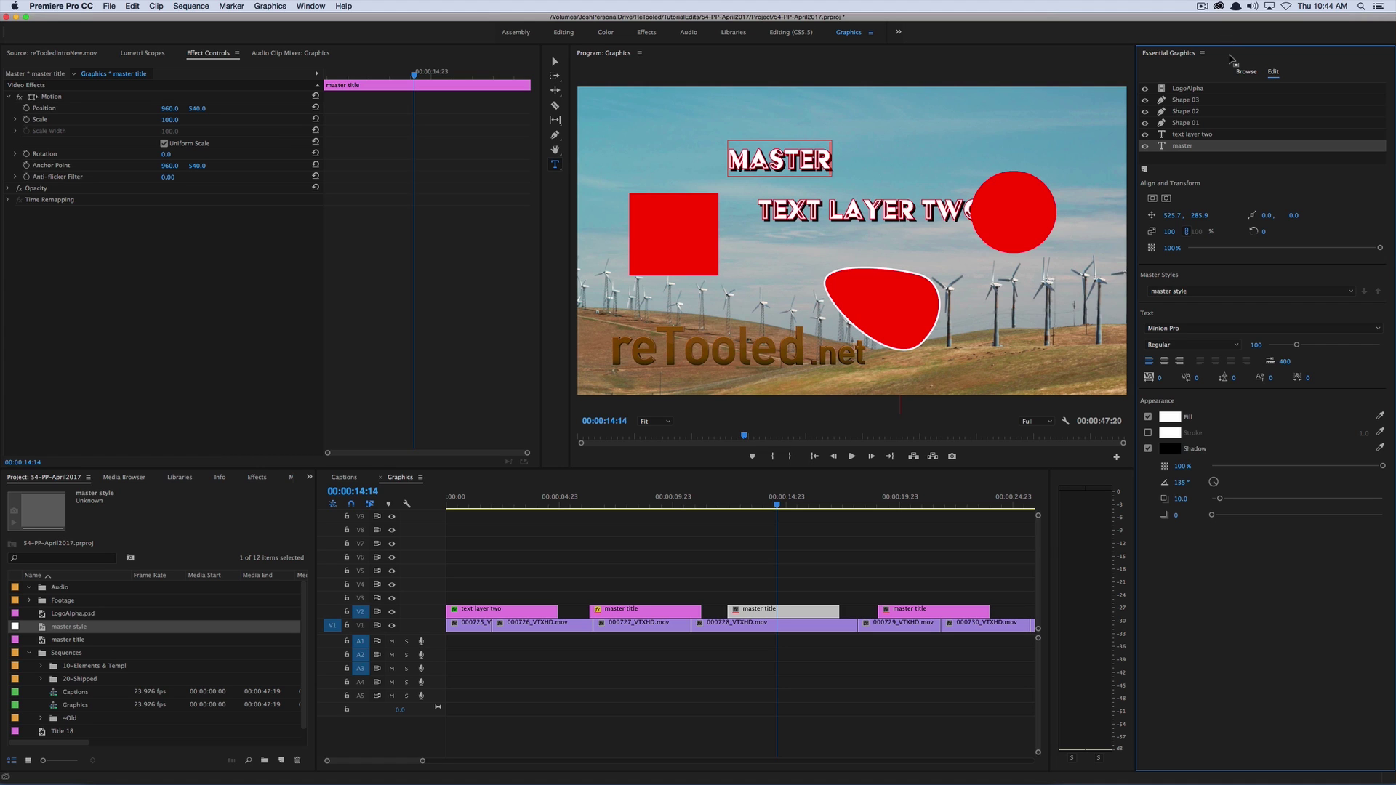
- Place the Modern Lower Third template from the Lower Thirds folder on V2 after the last "master title" and view it at 00:00:26:12
{"action": "left_click", "coordinate": [1244, 72]}
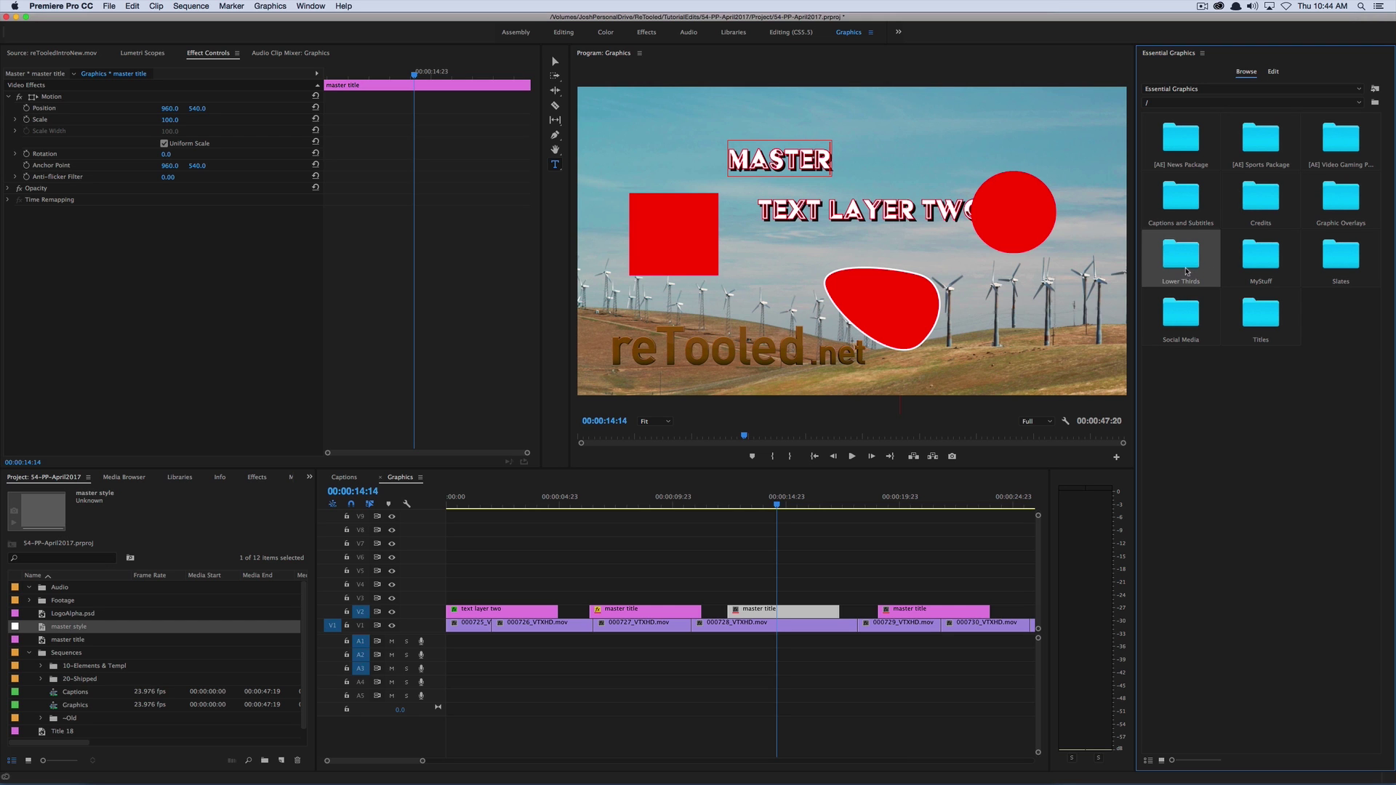
{"action": "double_click", "coordinate": [1187, 264]}
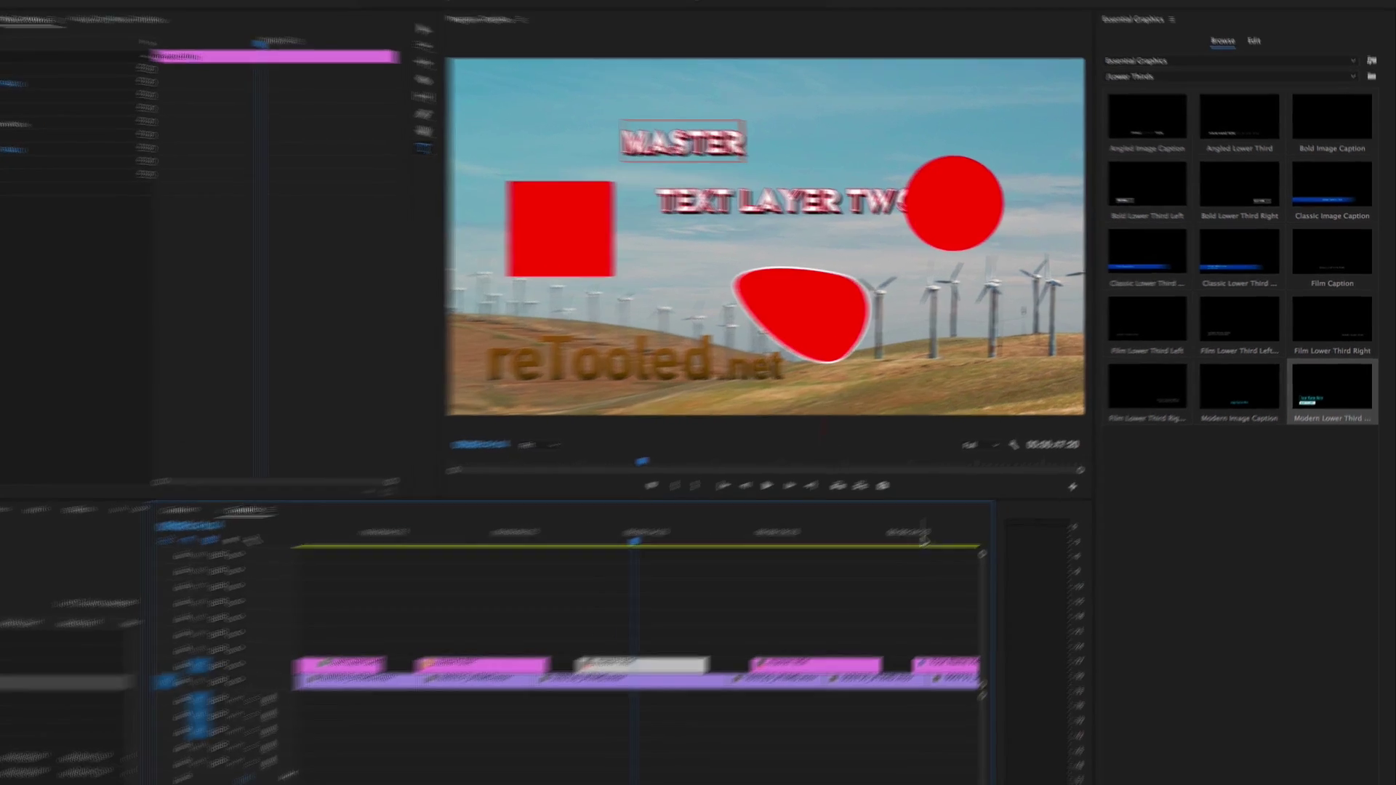
{"action": "left_click_drag", "start_coordinate": [923, 538], "coordinate": [947, 643]}
{"action": "left_click", "coordinate": [847, 756]}
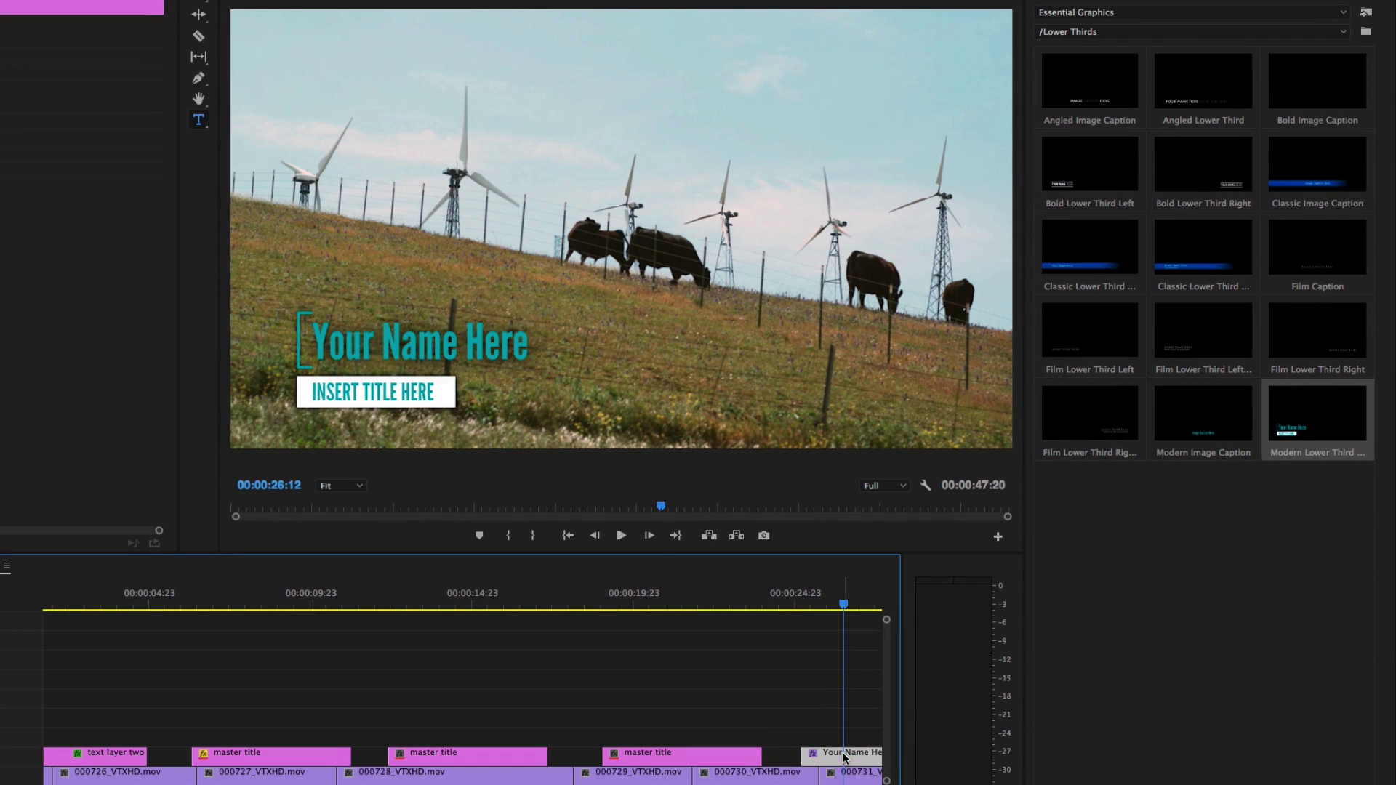
- Replace the "Your Name Here" text in the lower third with "fsgs"
{"action": "left_click", "coordinate": [322, 350]}
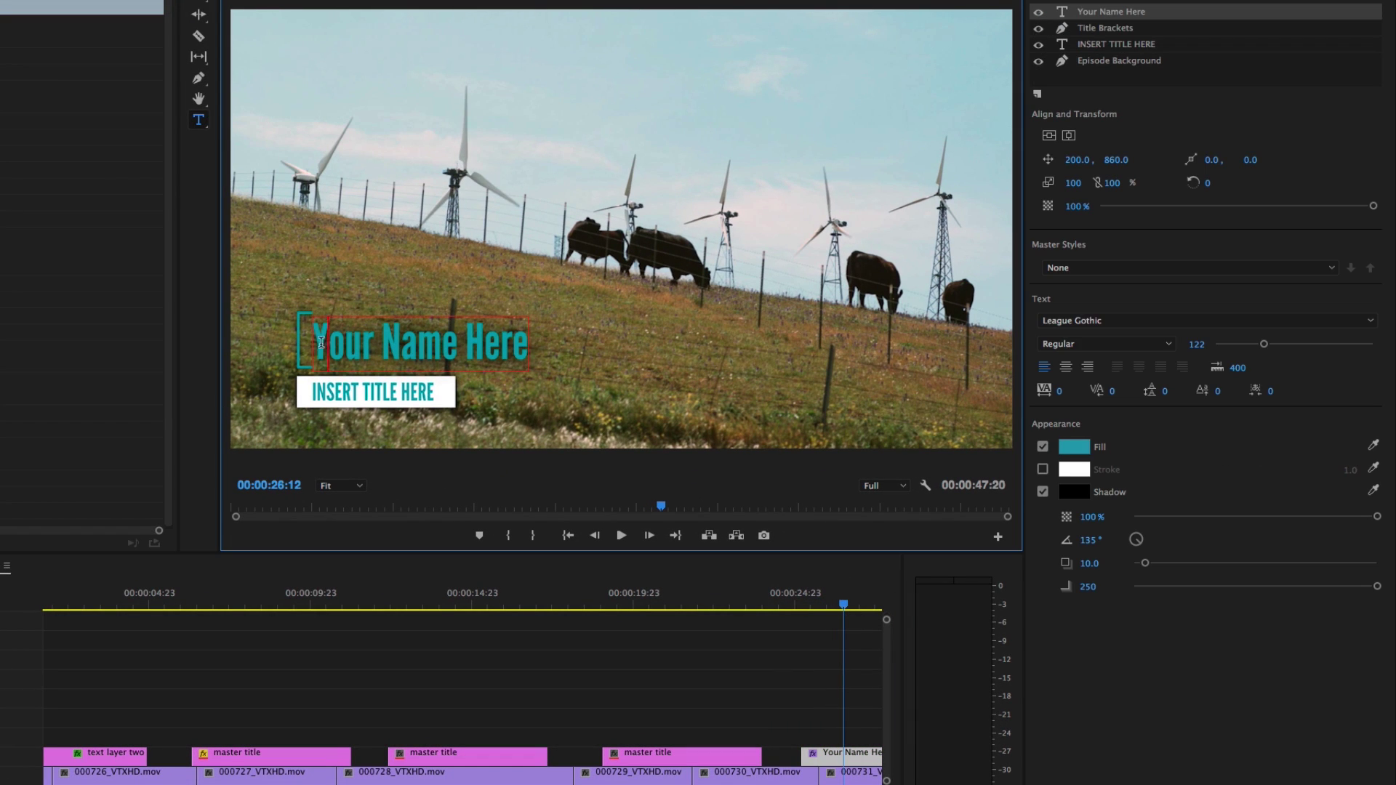
{"action": "key", "text": "super+a"}
{"action": "type", "text": "fsgs"}
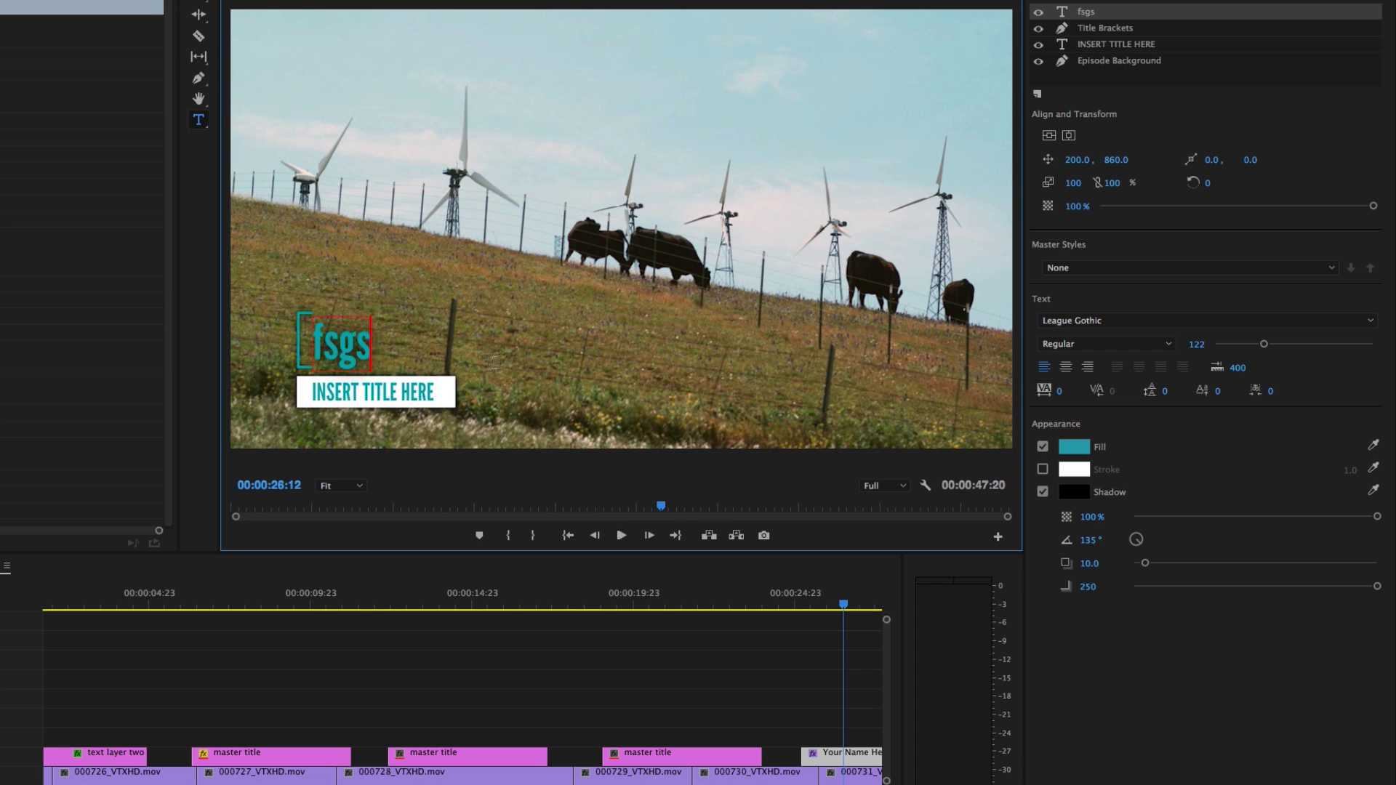
{"action": "left_click", "coordinate": [359, 392]}
{"action": "left_click", "coordinate": [409, 393]}
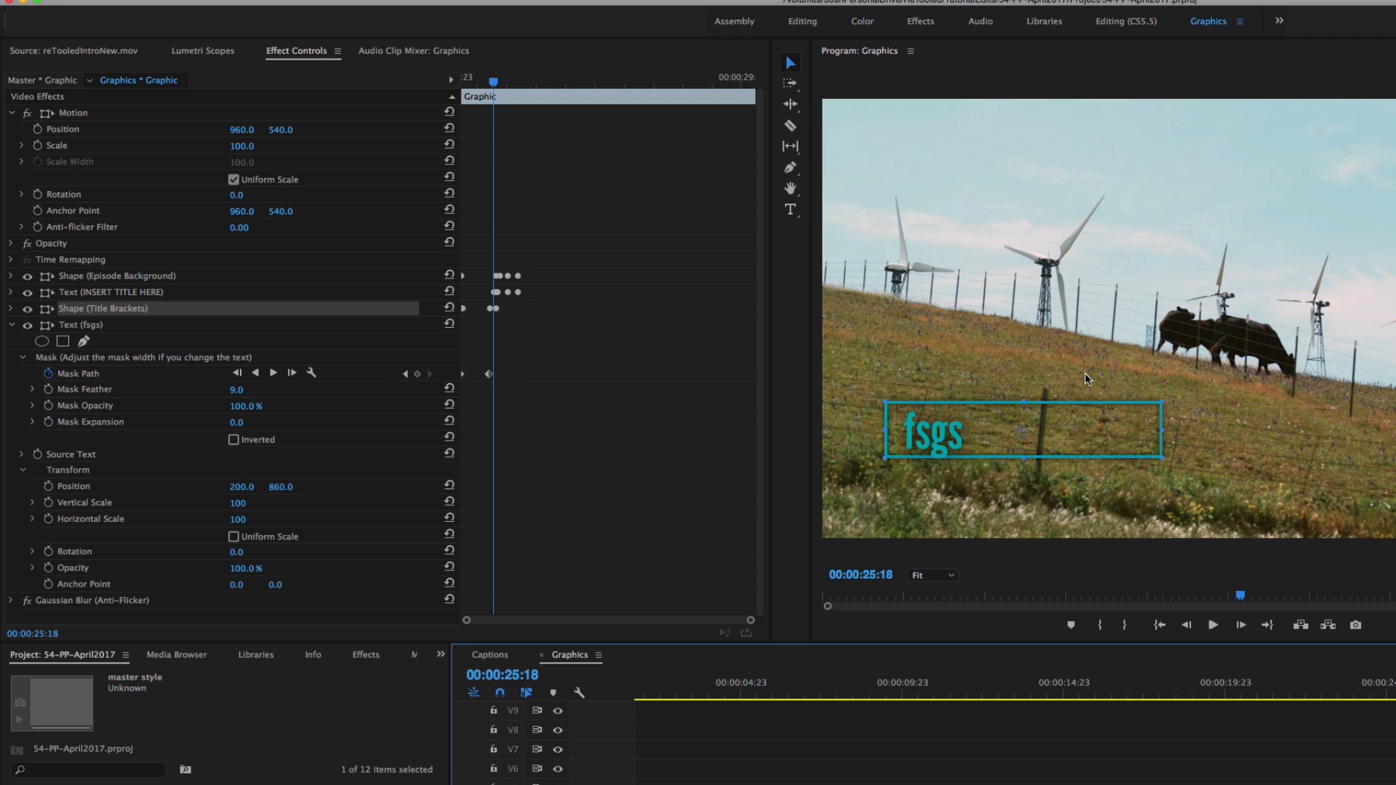
- Examine the masks and keyframes of the lower third's Title Brackets shape and its text layers, previewing the graphic at 00:00:26:00
{"action": "left_click", "coordinate": [125, 363]}
{"action": "left_click", "coordinate": [78, 314]}
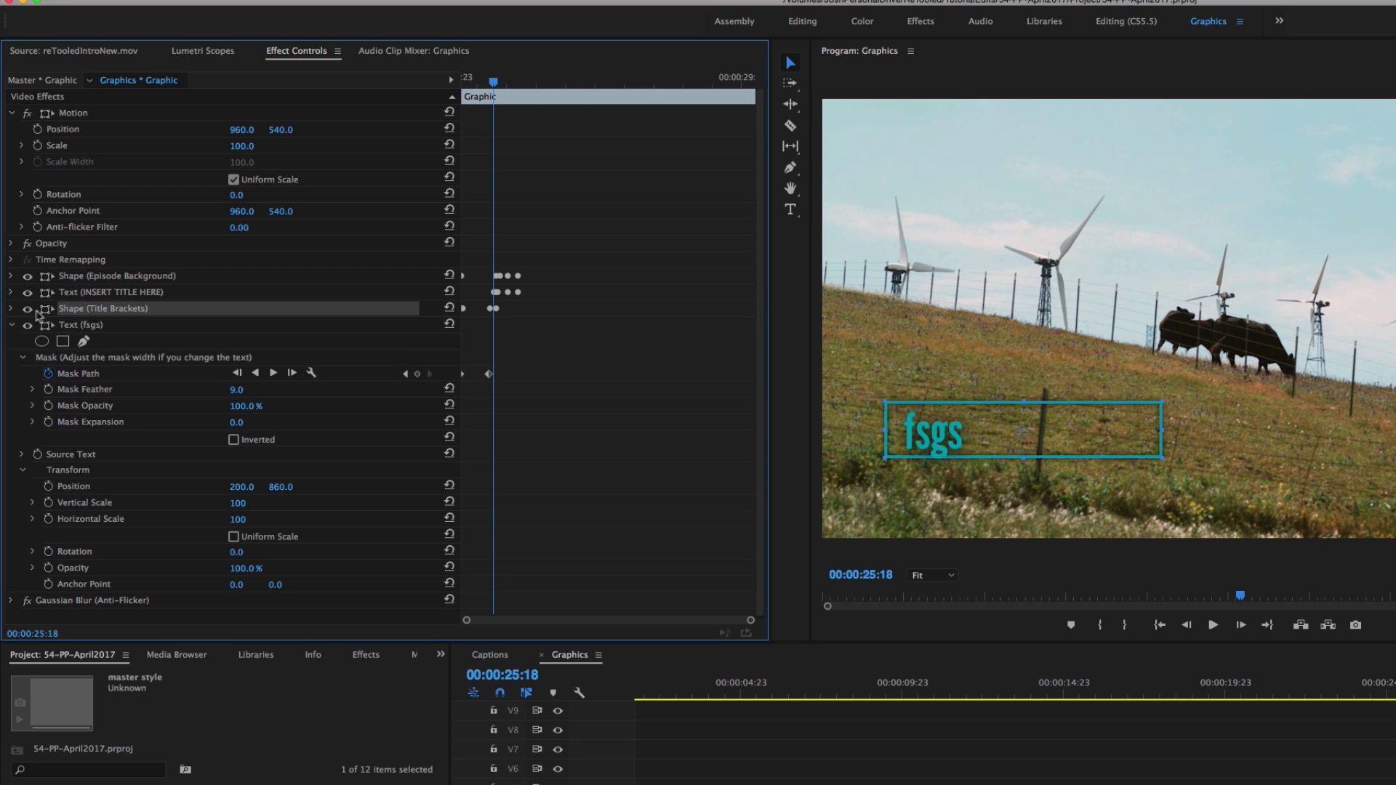
{"action": "left_click", "coordinate": [12, 309]}
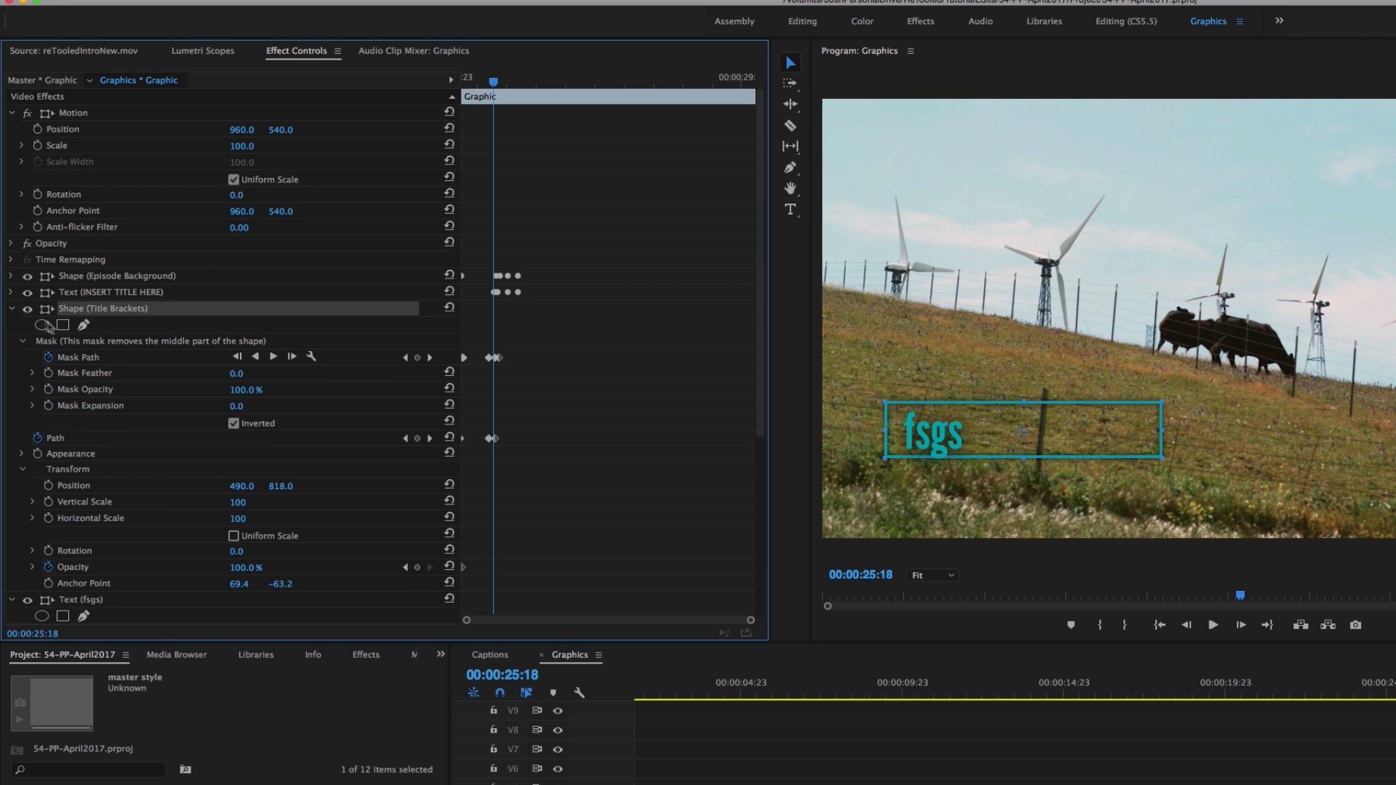
{"action": "left_click", "coordinate": [125, 353]}
{"action": "left_click", "coordinate": [124, 343]}
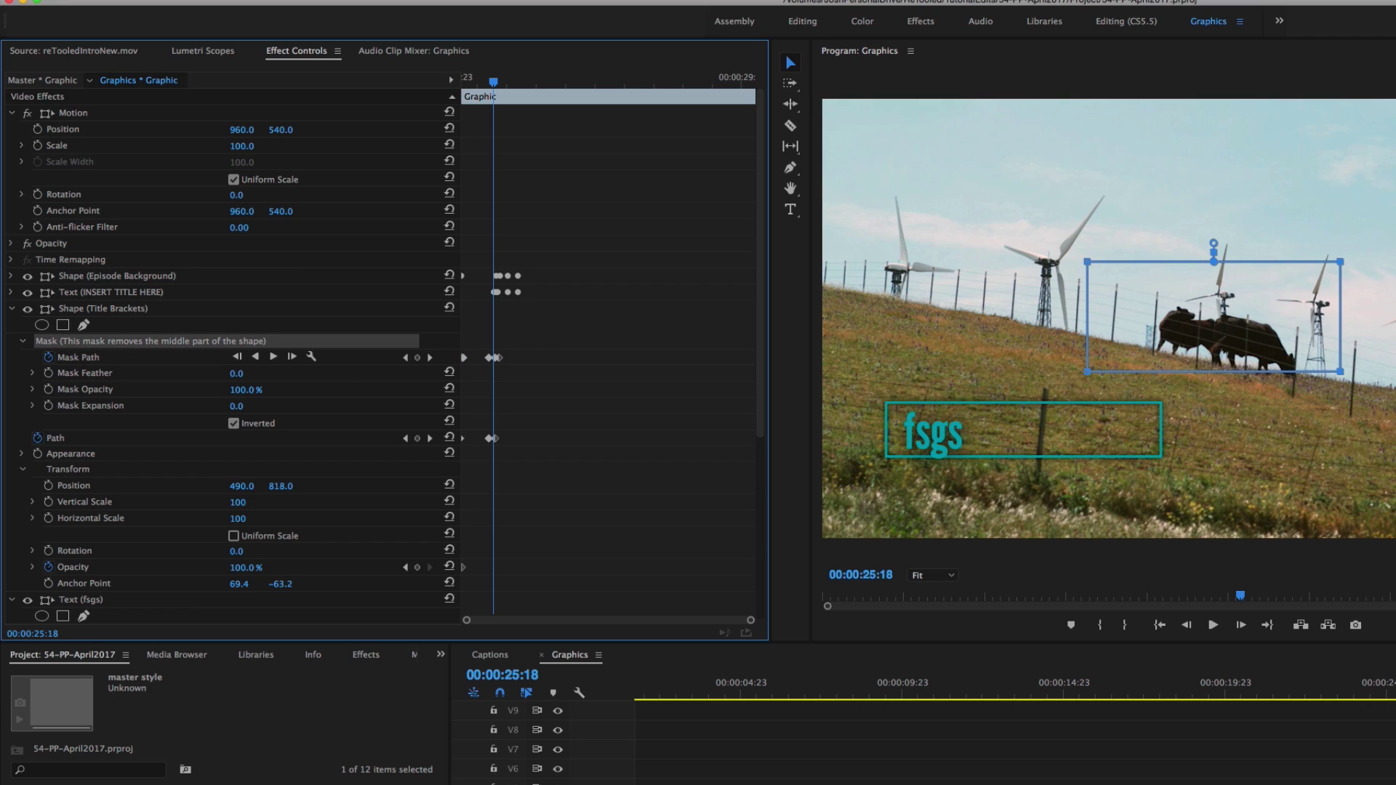
{"action": "mouse_move", "coordinate": [1370, 687]}
{"action": "left_mouse_down"}
{"action": "mouse_move", "coordinate": [1395, 687]}
{"action": "mouse_move", "coordinate": [1379, 687]}
{"action": "left_mouse_up"}
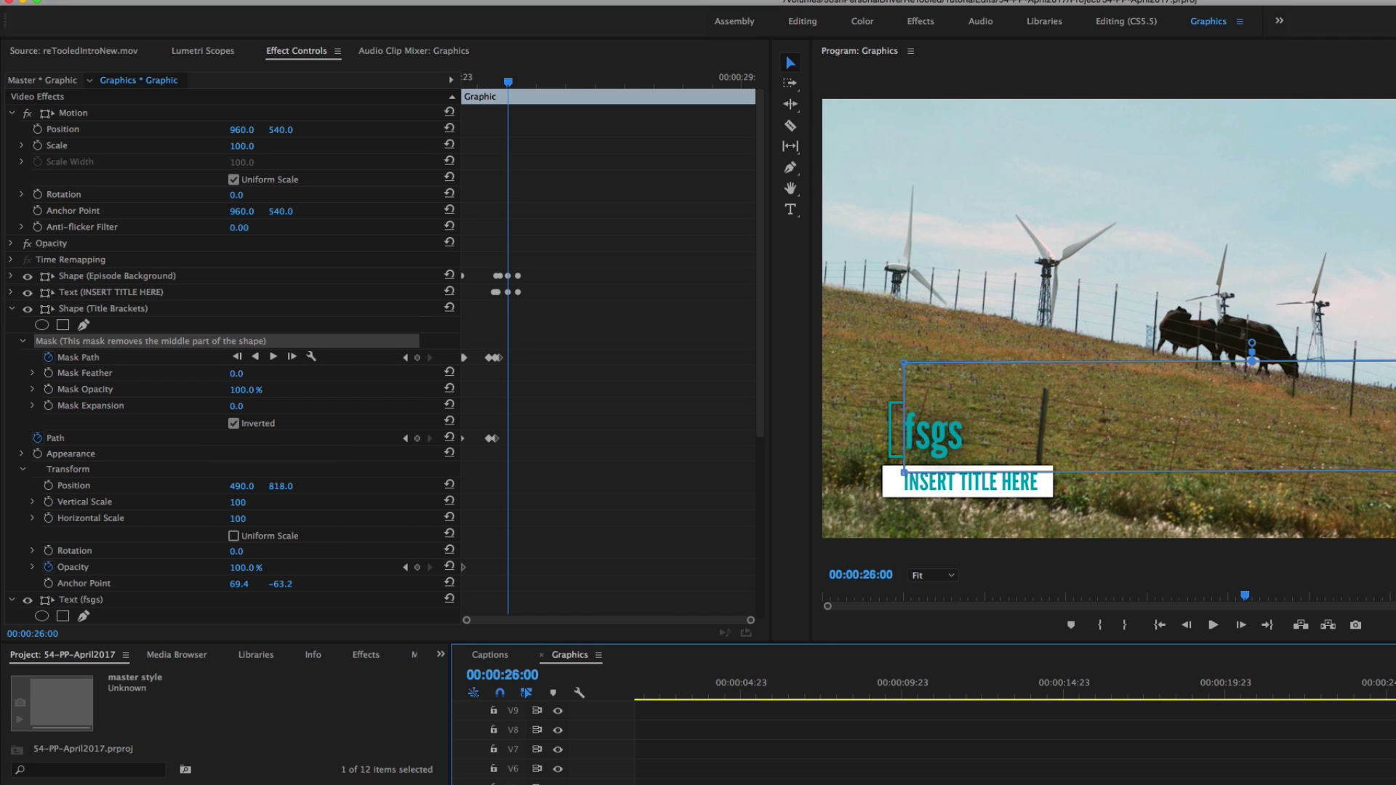
{"action": "left_click", "coordinate": [103, 309]}
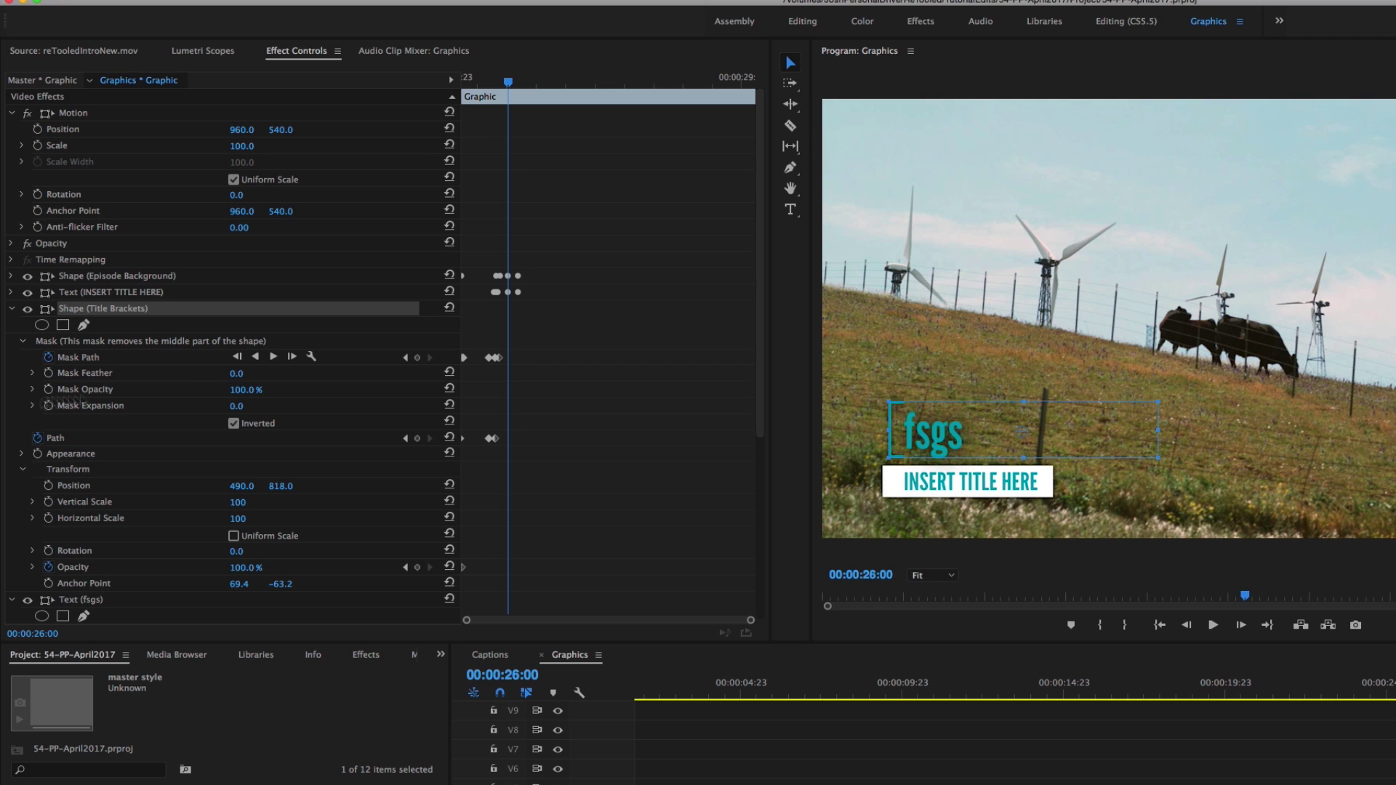
{"action": "scroll", "coordinate": [143, 535], "scroll_direction": "down", "scroll_amount": 5}
{"action": "scroll", "coordinate": [143, 535], "scroll_direction": "up", "scroll_amount": 5}
{"action": "left_click", "coordinate": [110, 294]}
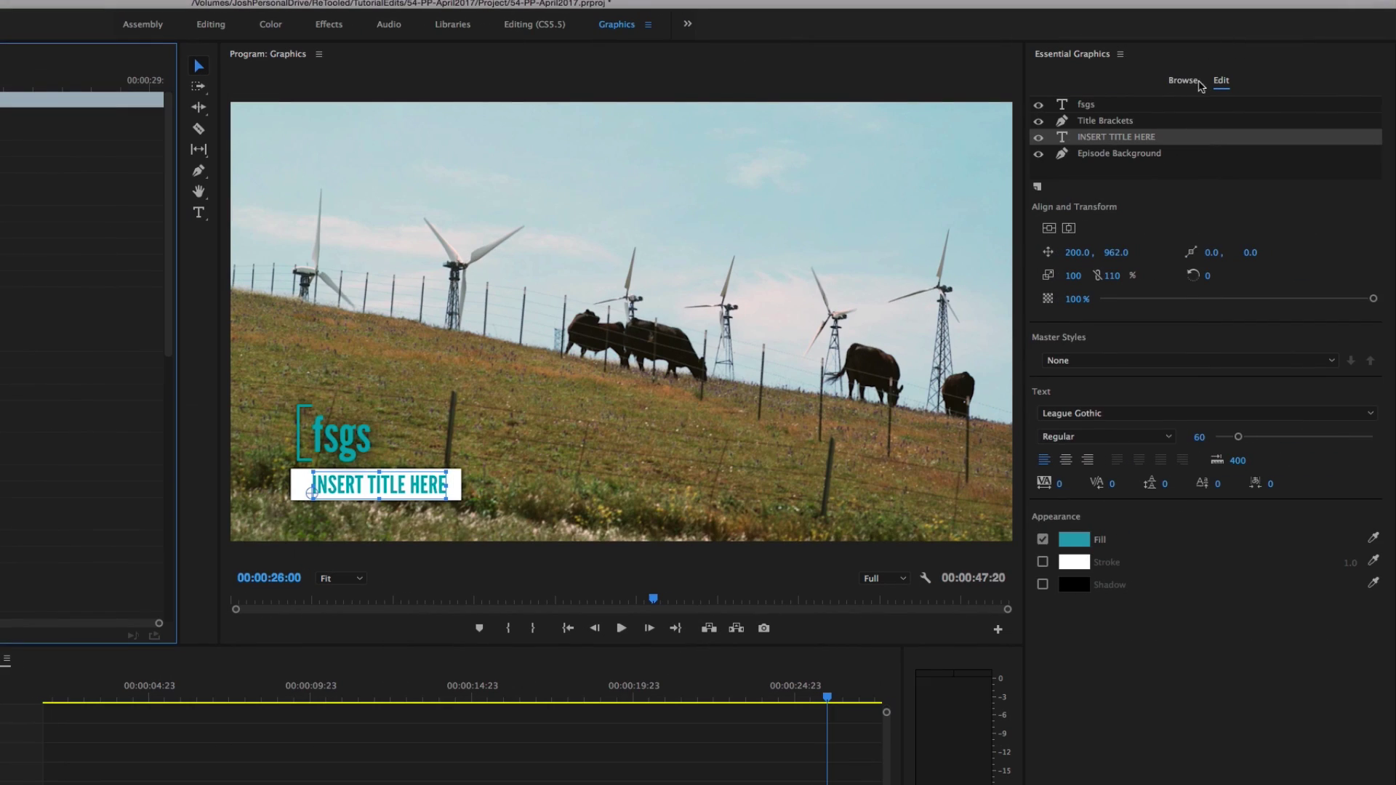
- Return to the root folder of the Essential Graphics template library
{"action": "left_click", "coordinate": [1185, 81]}
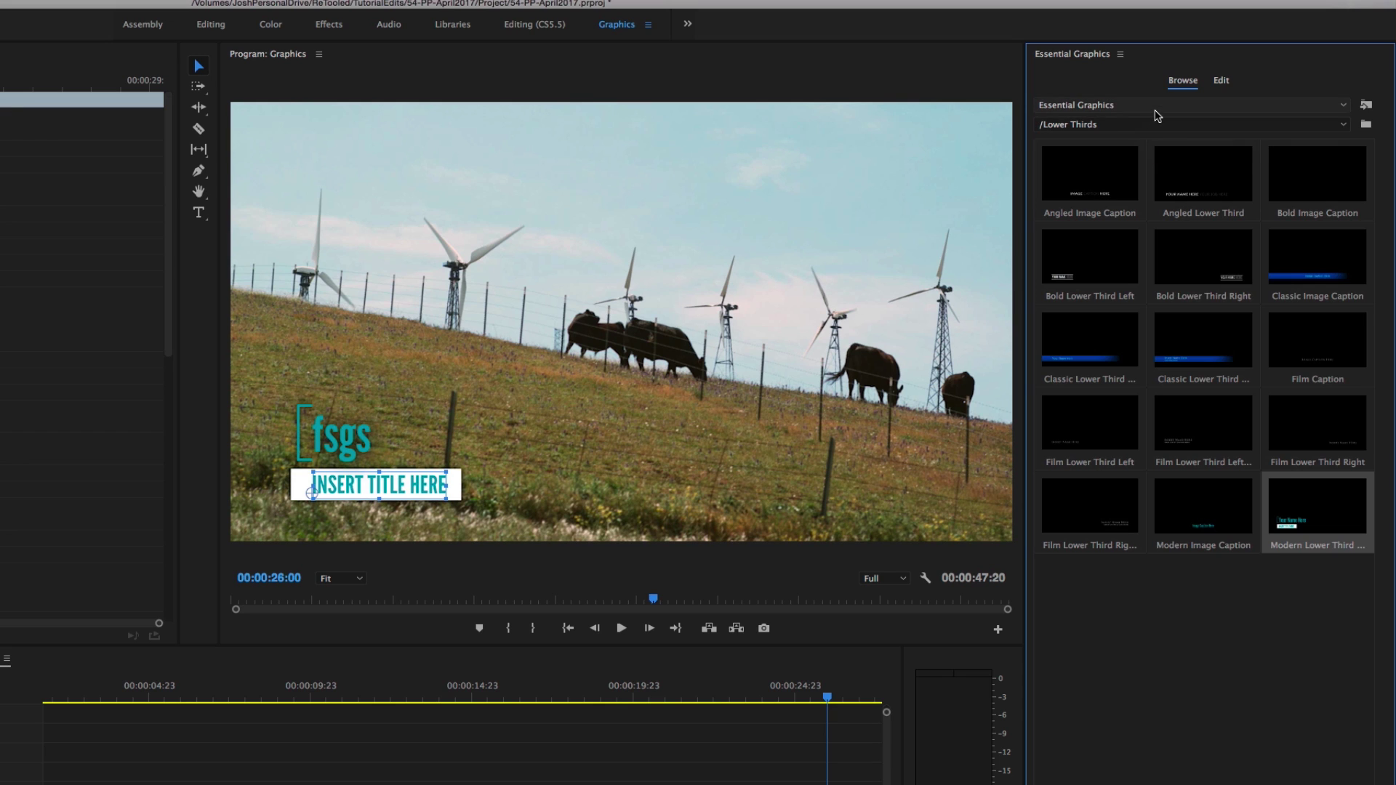
{"action": "left_click", "coordinate": [1133, 124]}
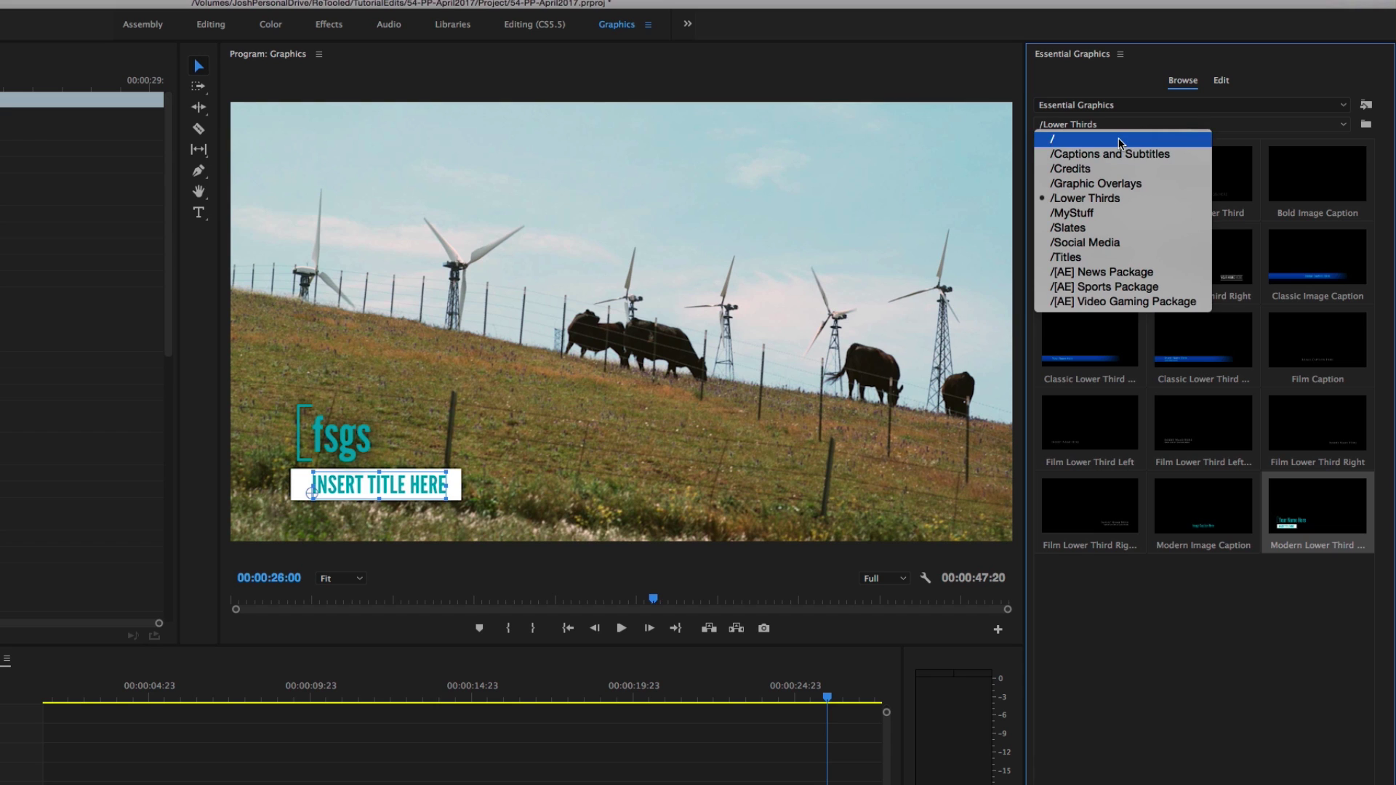
{"action": "left_click", "coordinate": [1120, 142]}
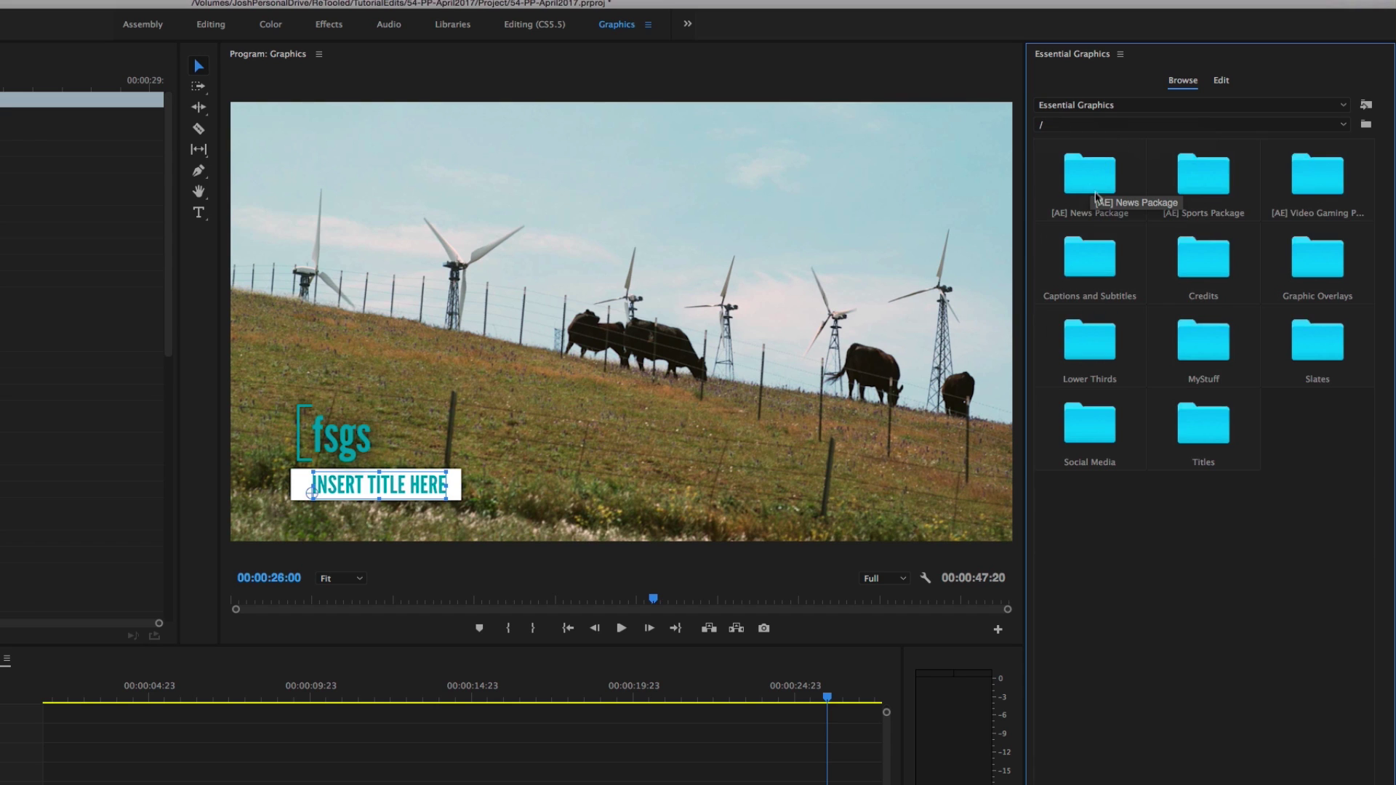
- Add the News Intro template from the [AE] News Package folder to the sequence and view it at 00:00:38:09
{"action": "double_click", "coordinate": [1093, 181]}
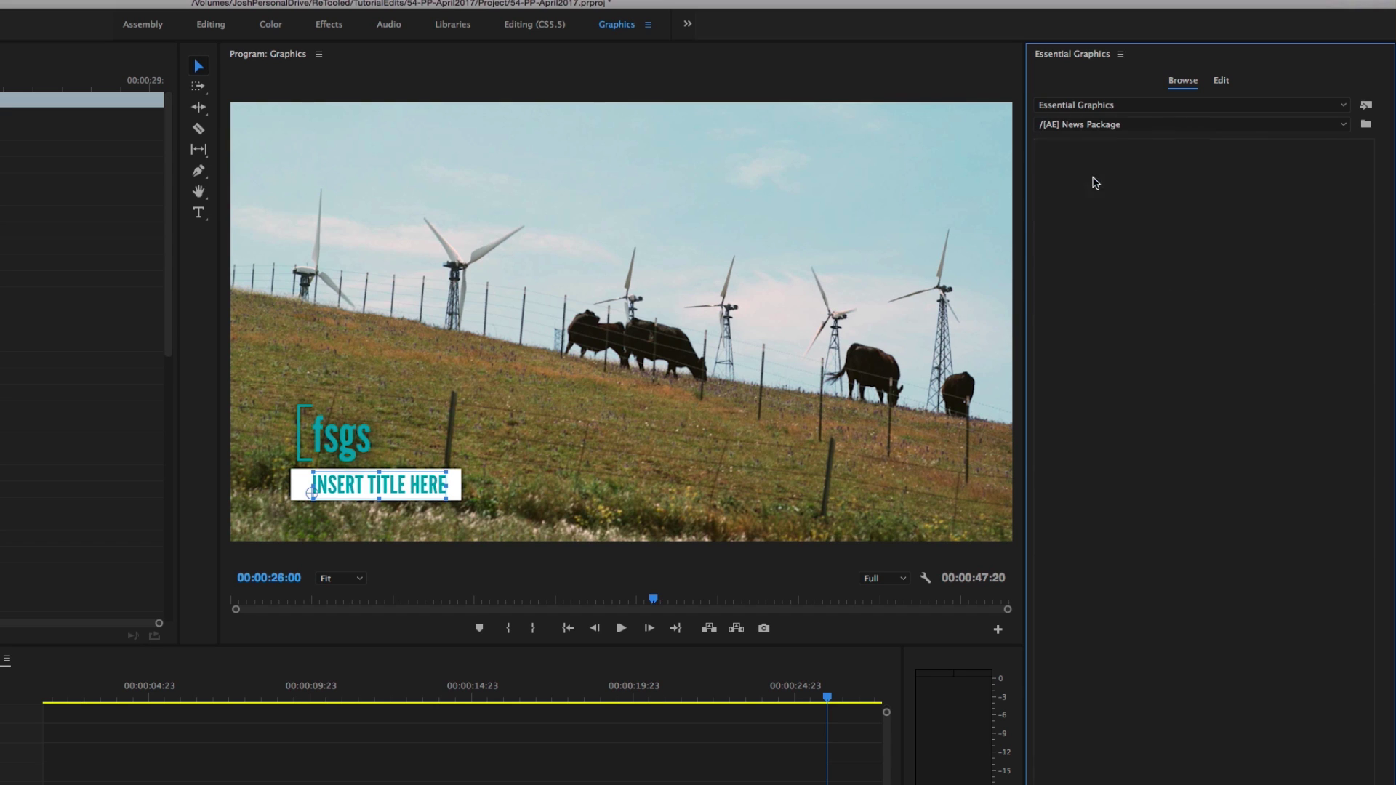
{"action": "left_click_drag", "start_coordinate": [1304, 200], "coordinate": [724, 782]}
{"action": "key", "text": "minus"}
{"action": "left_click", "coordinate": [582, 686]}
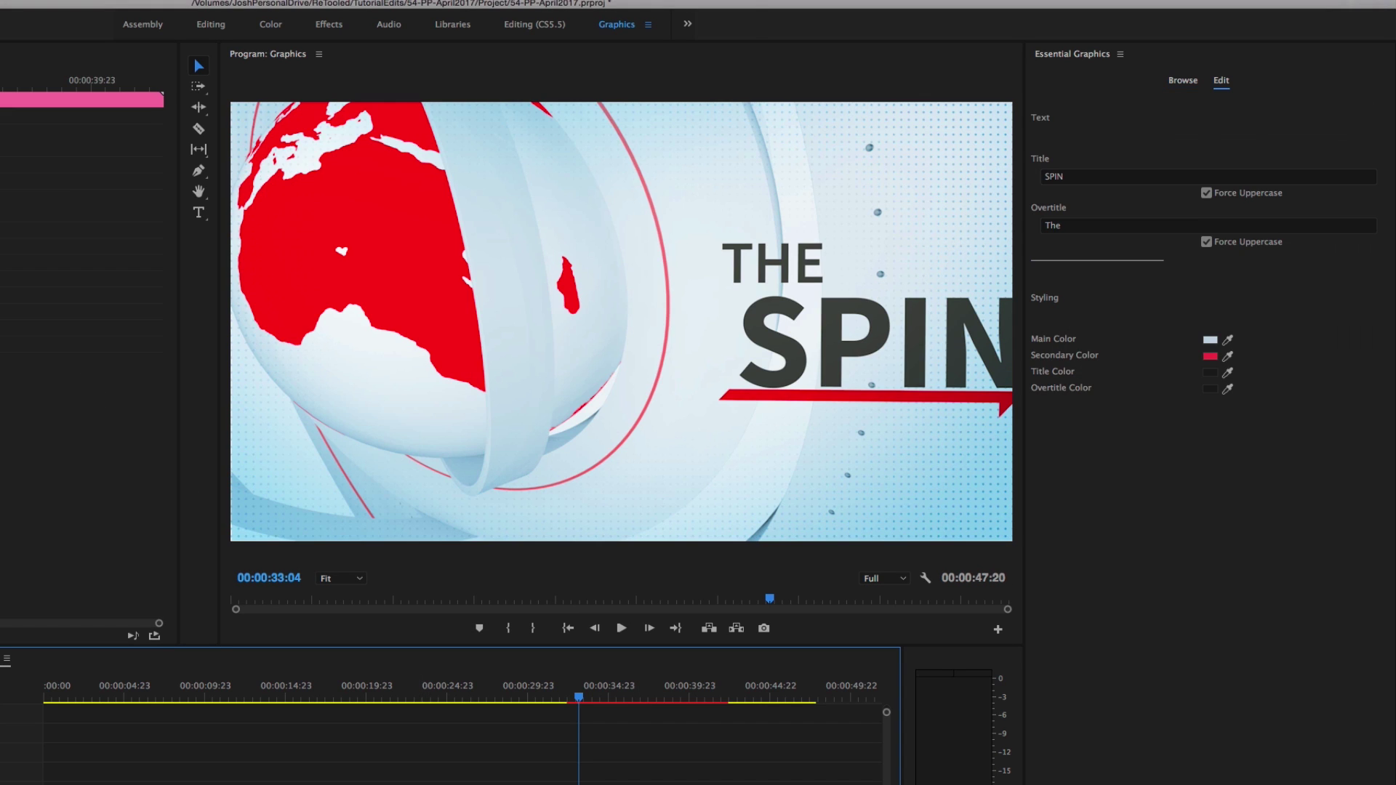
{"action": "left_click", "coordinate": [647, 706]}
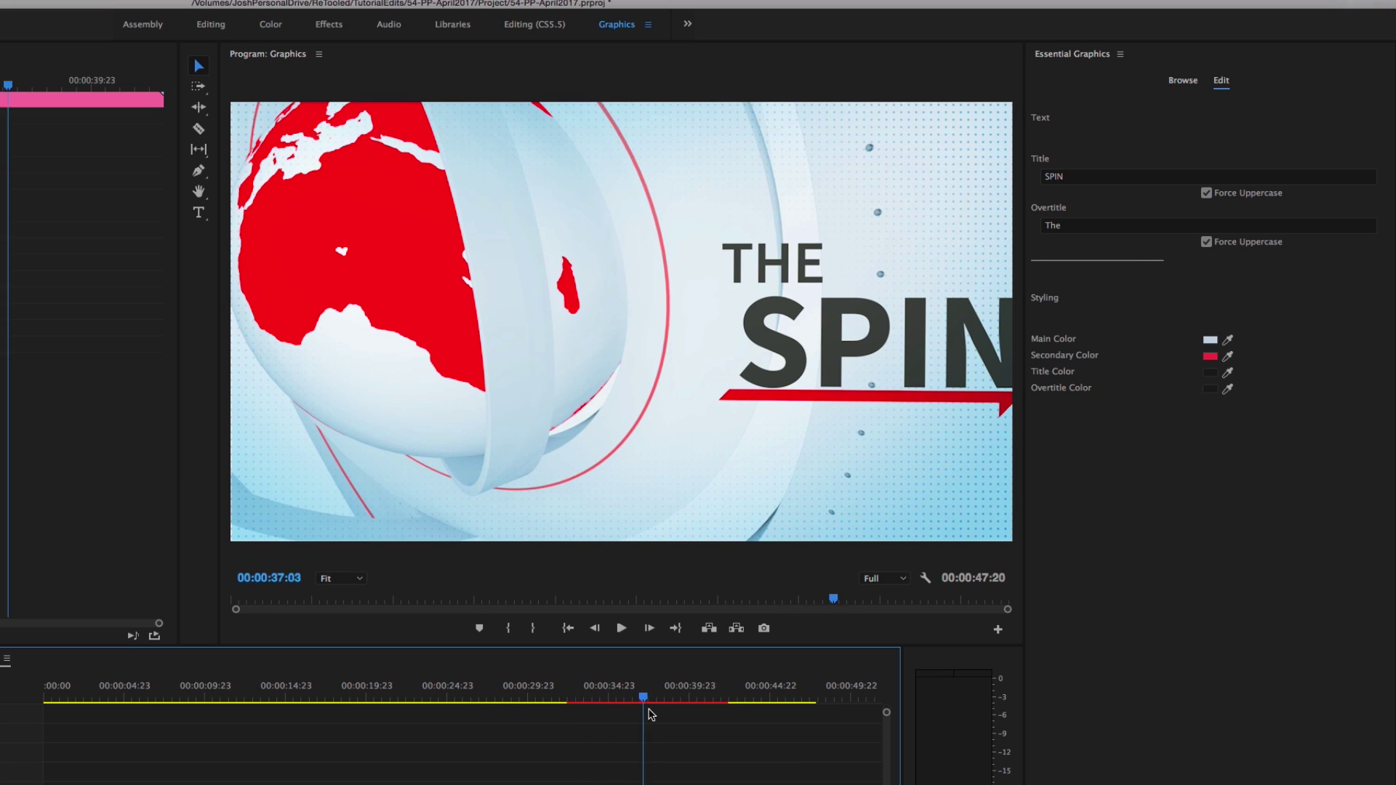
{"action": "left_click", "coordinate": [665, 704]}
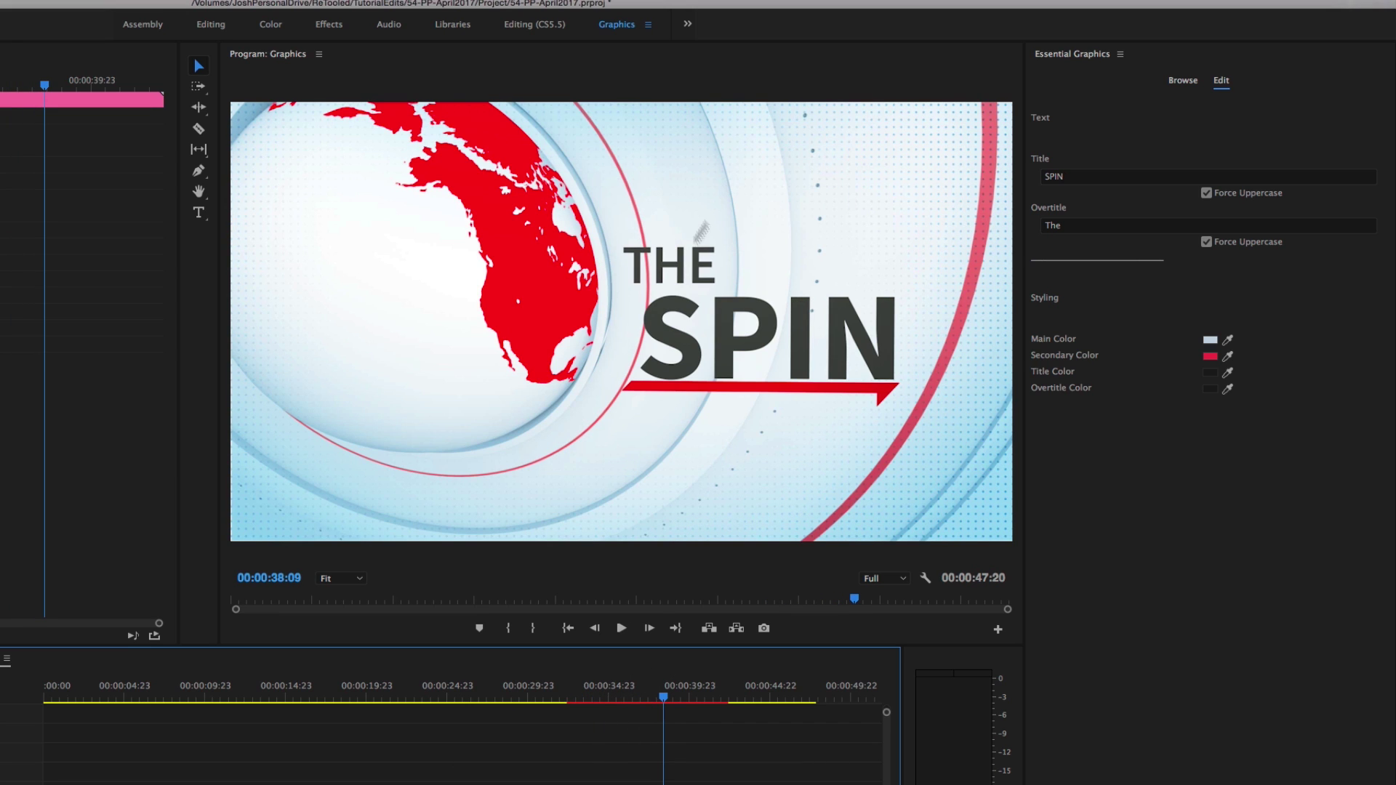
- Replace the news intro's Title text with "RETOOLED.NET"
{"action": "left_click", "coordinate": [1088, 176]}
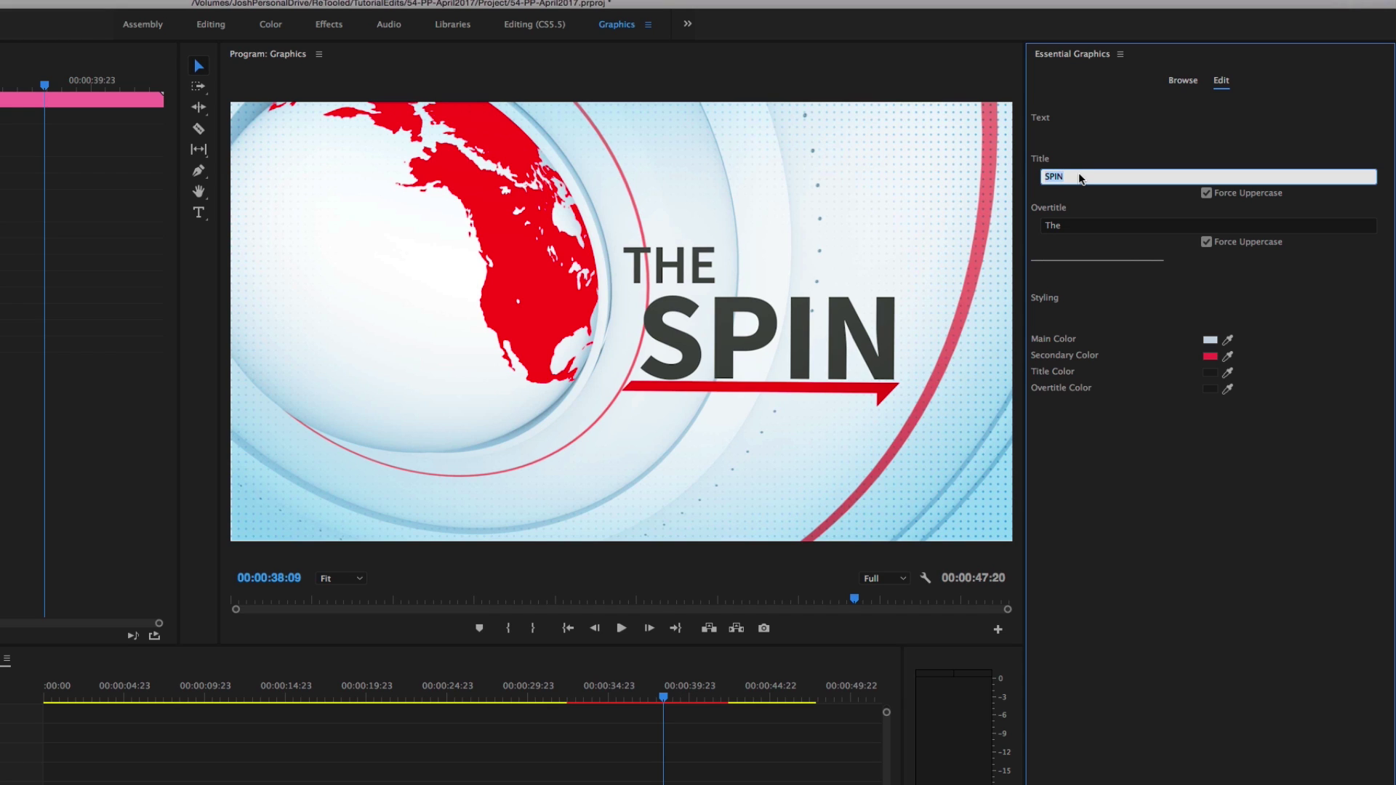
{"action": "type", "text": "RETOOLED.NET"}
{"action": "key", "text": "Return"}
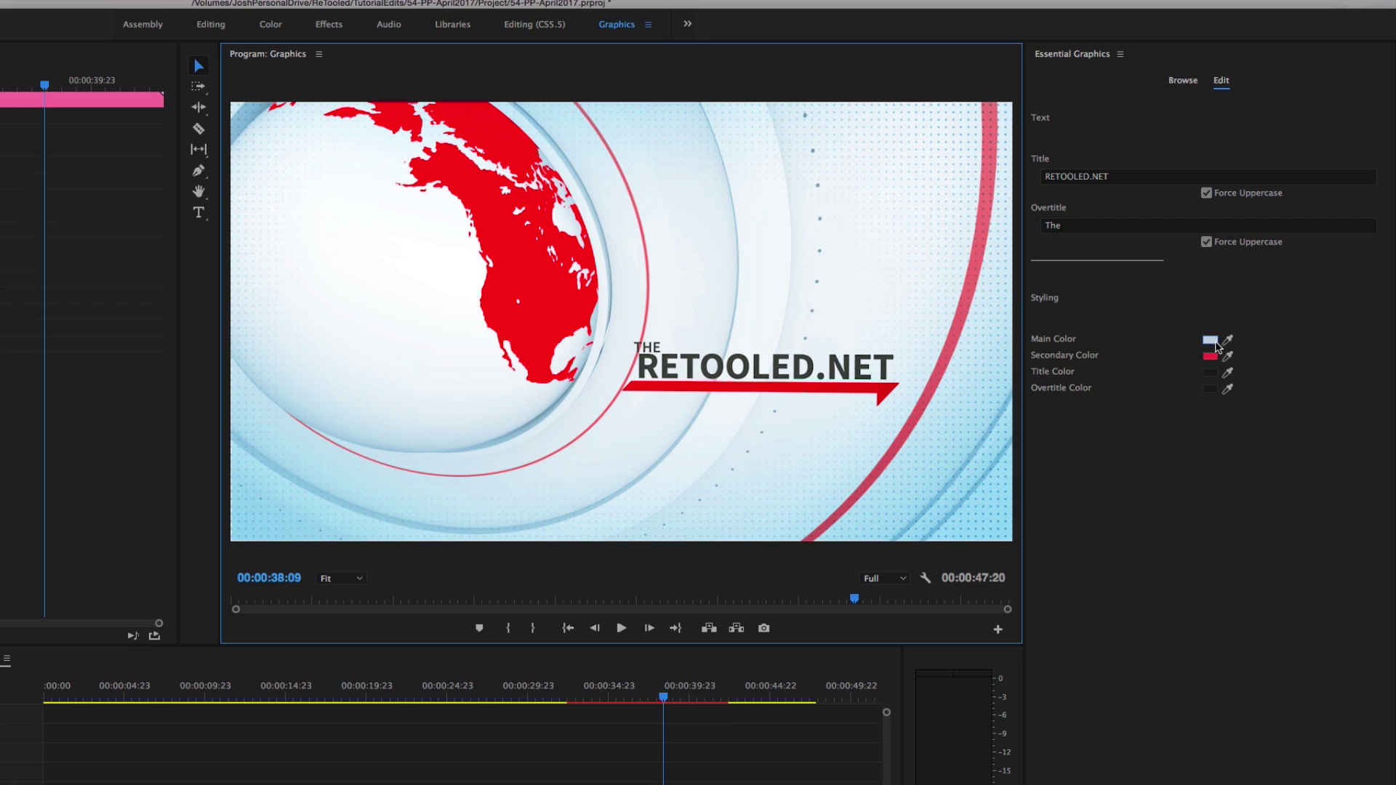
- Change the news intro's Secondary Color from the template's red to a blue-violet hue
{"action": "left_click", "coordinate": [1212, 364]}
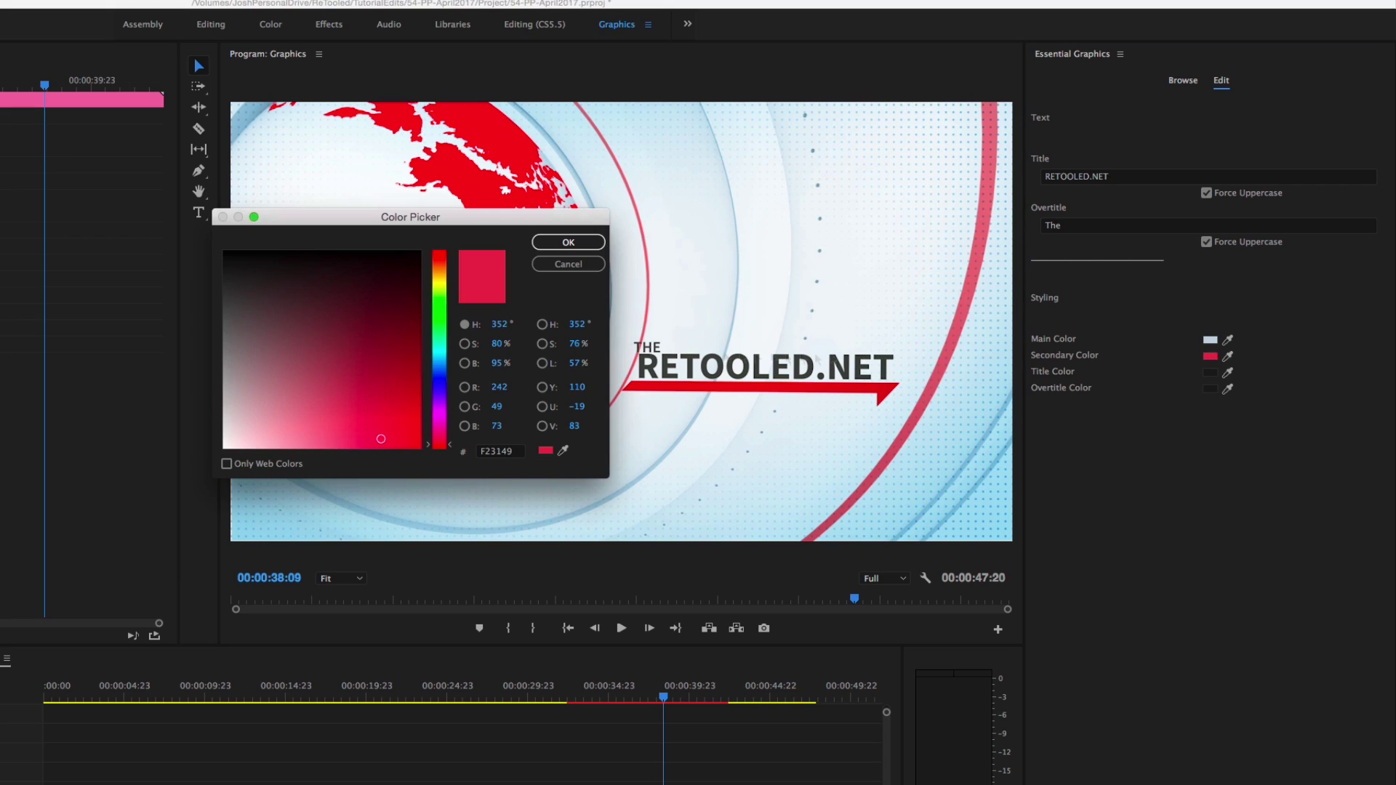
{"action": "left_click", "coordinate": [439, 388]}
{"action": "left_click", "coordinate": [569, 242]}
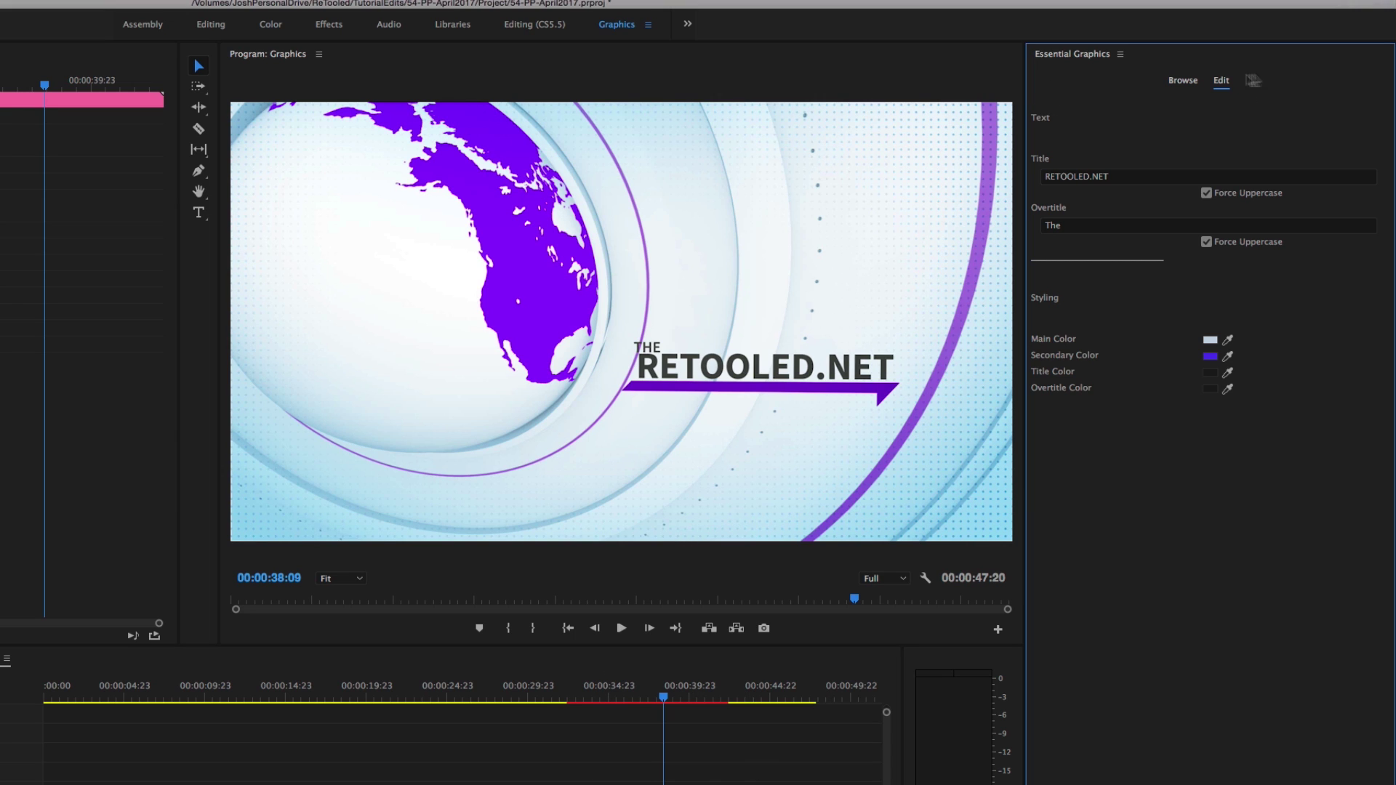
- Add the News Lower Third Left template over the solar panel footage and set its globe's Longitude Offset to 16
{"action": "left_click", "coordinate": [1183, 82]}
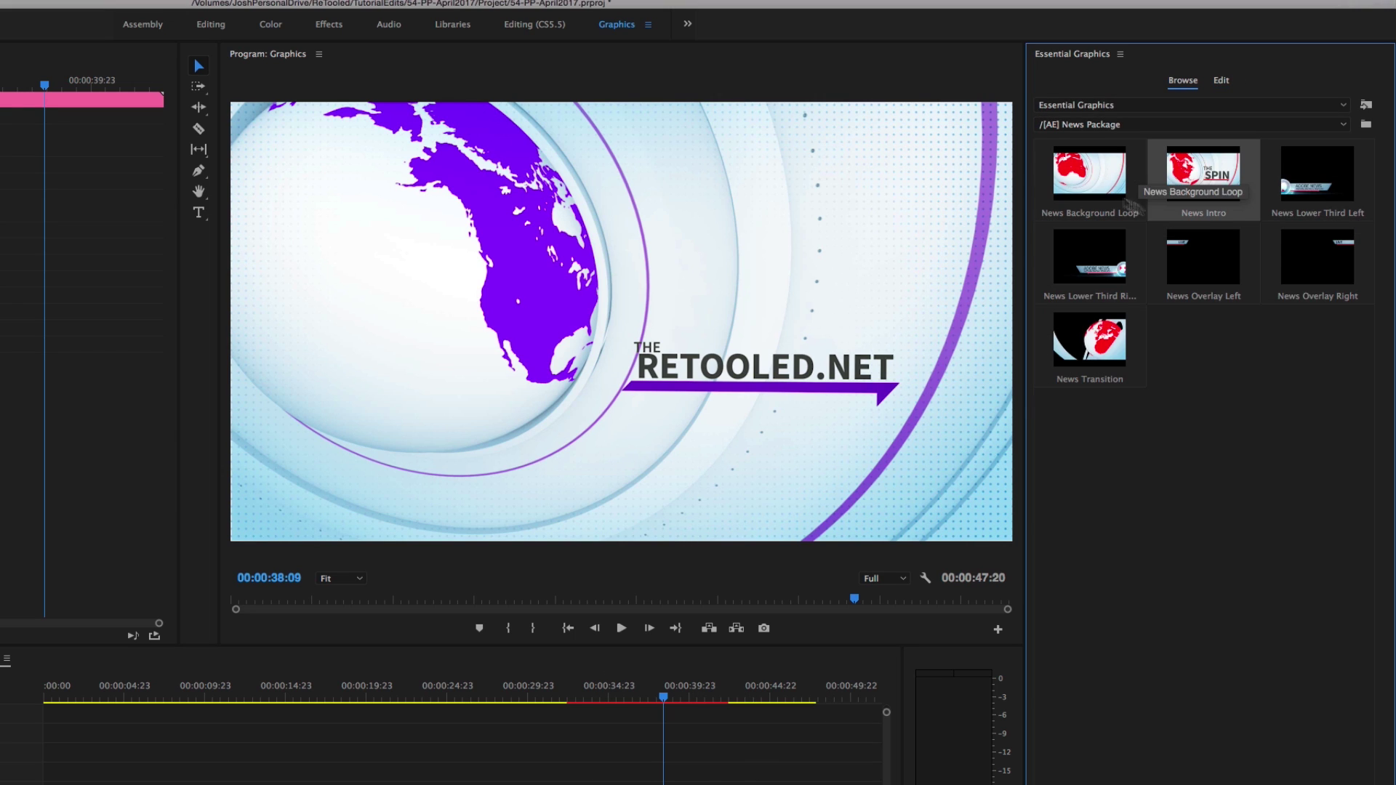
{"action": "left_click_drag", "start_coordinate": [1302, 194], "coordinate": [738, 742]}
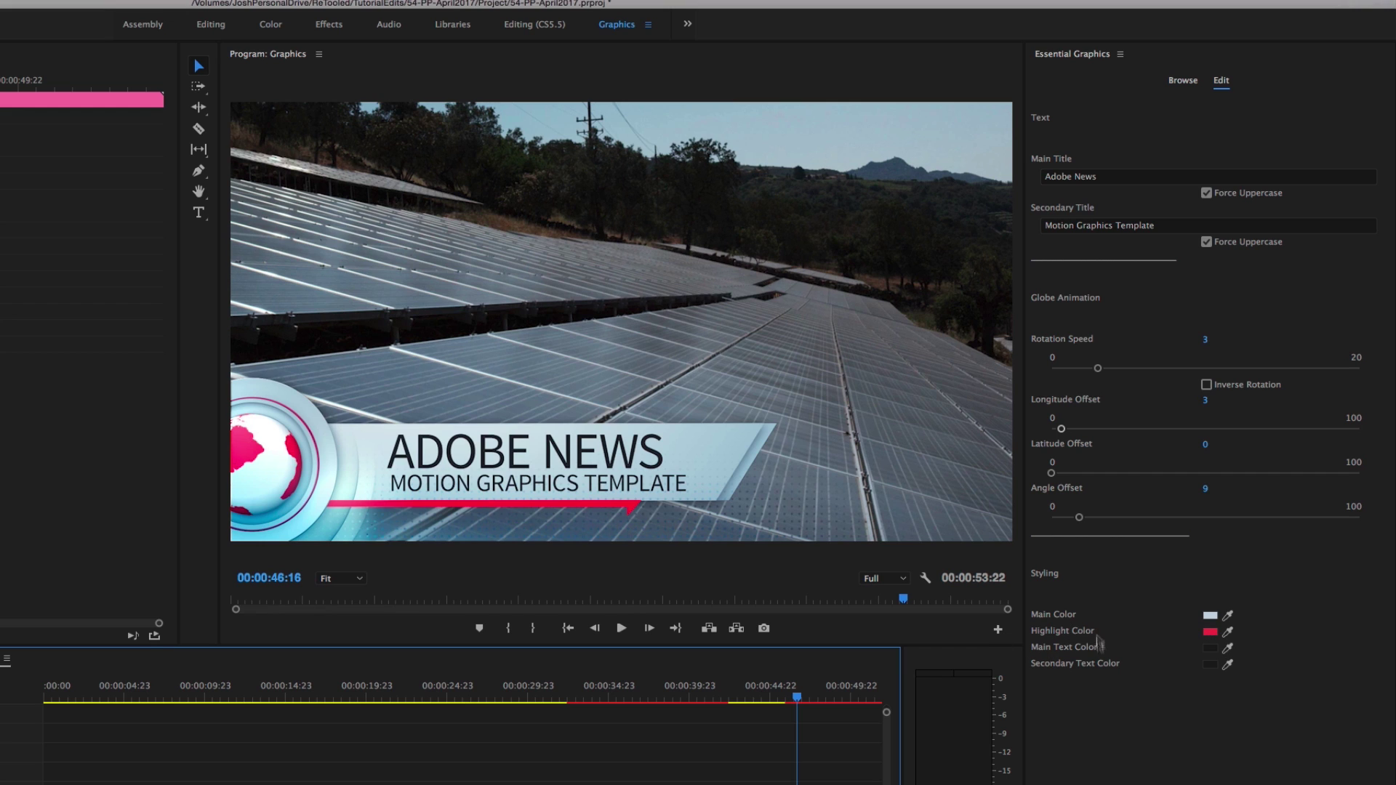
{"action": "left_click_drag", "start_coordinate": [1064, 430], "coordinate": [1100, 434]}
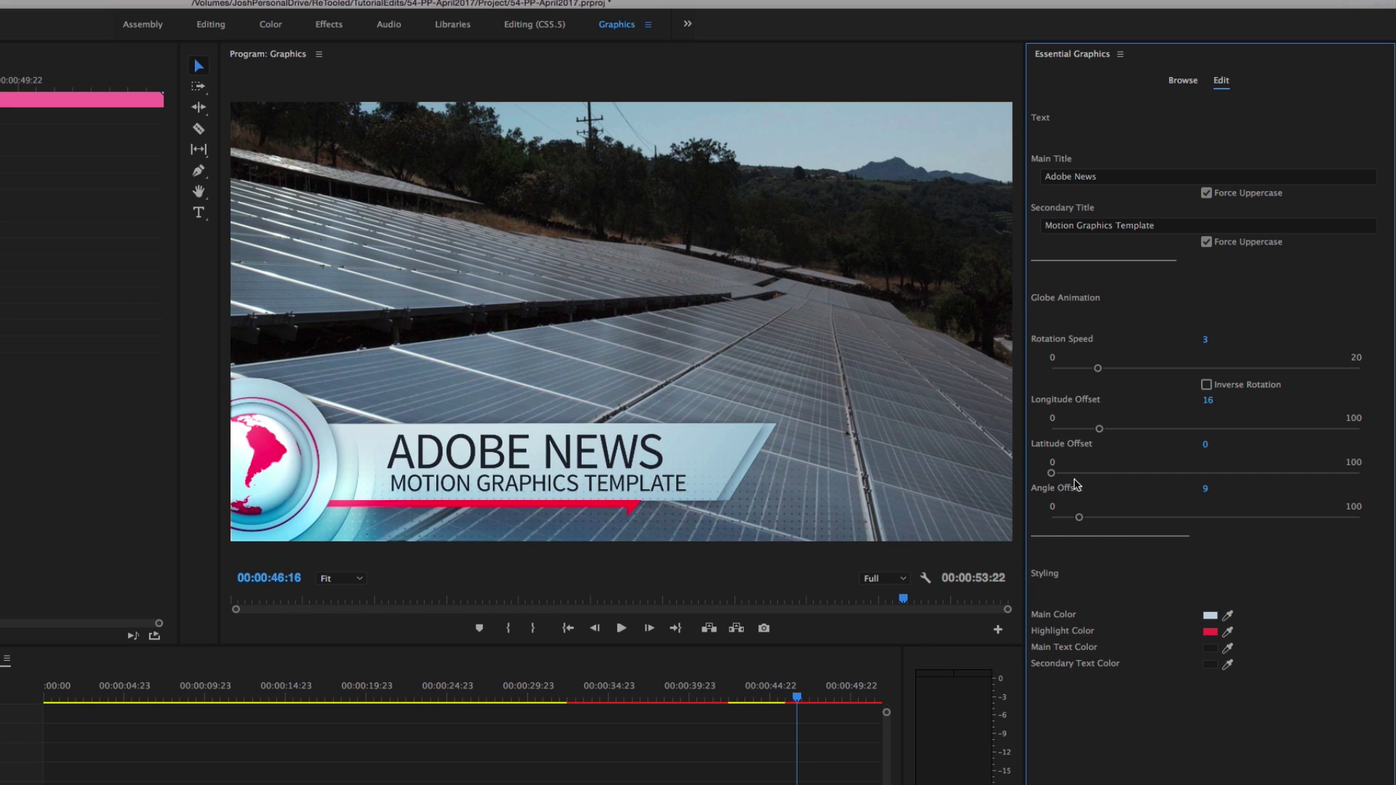